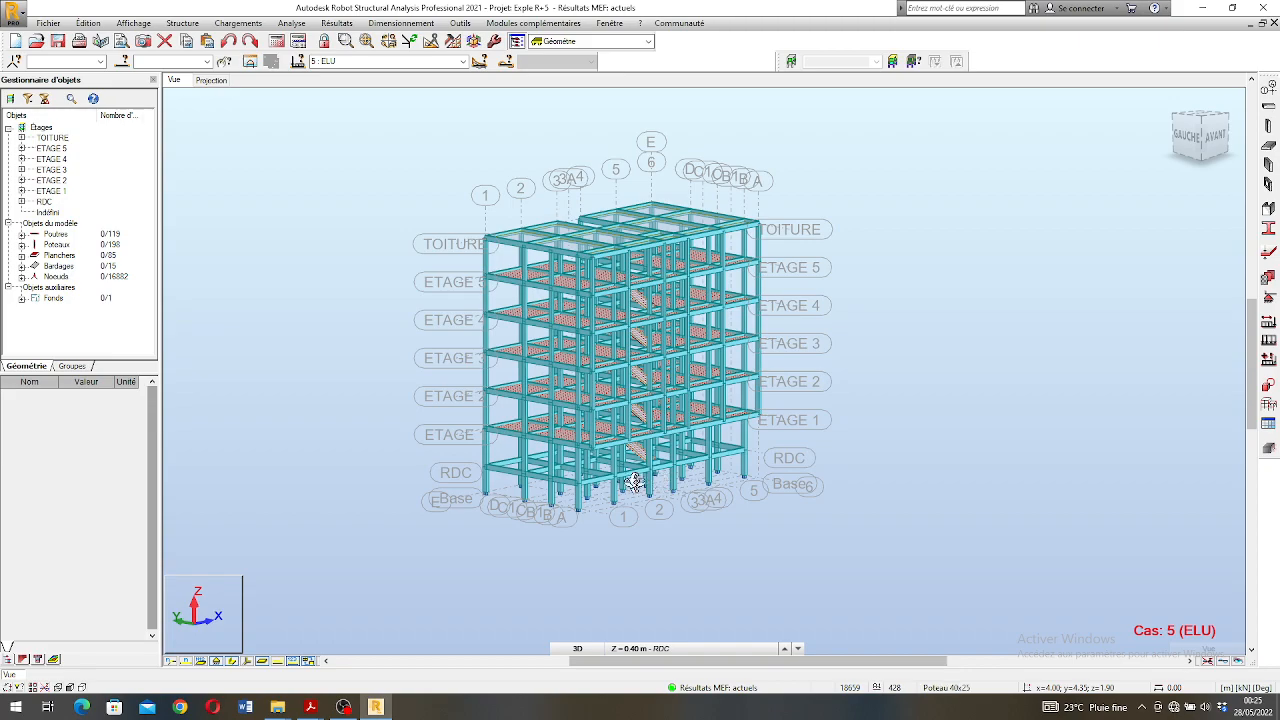
- Display the Fx axial force diagrams on the bars of the 3D building model for the ELU case
scroll(551, 478, "down", 5)
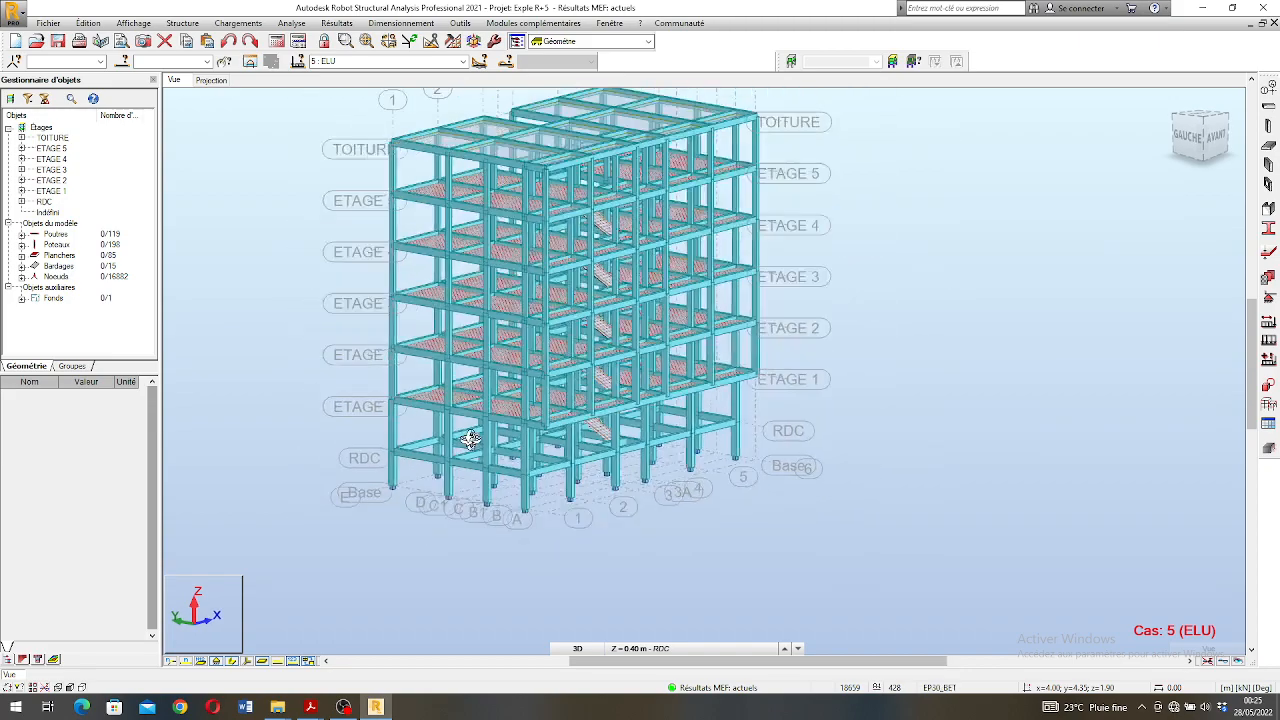
scroll(536, 455, "up", 4)
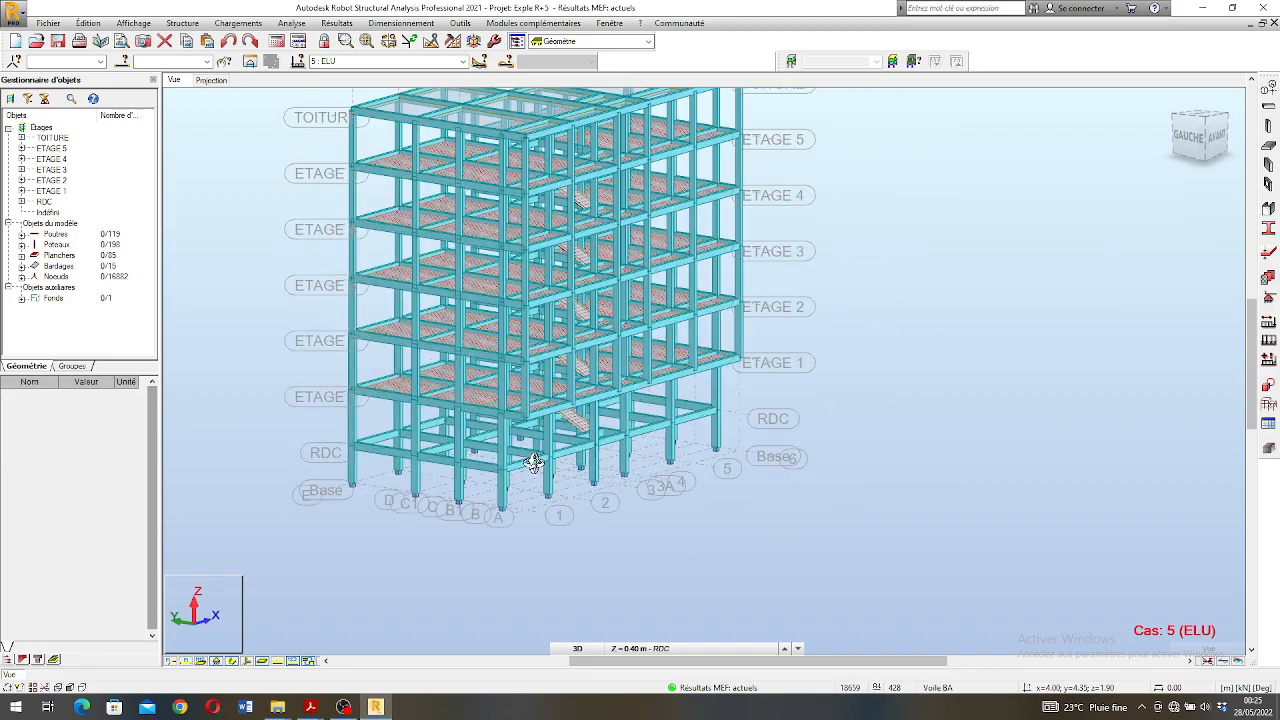
scroll(560, 446, "down", 6)
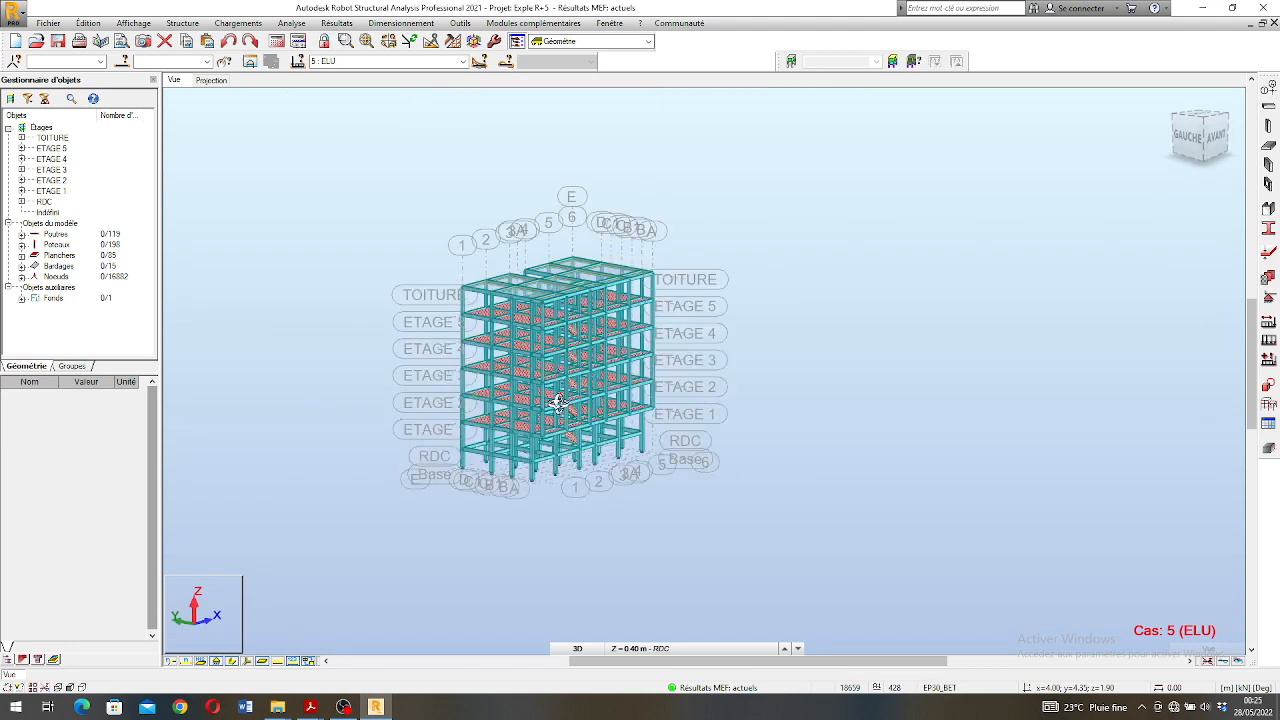
left_click(336, 23)
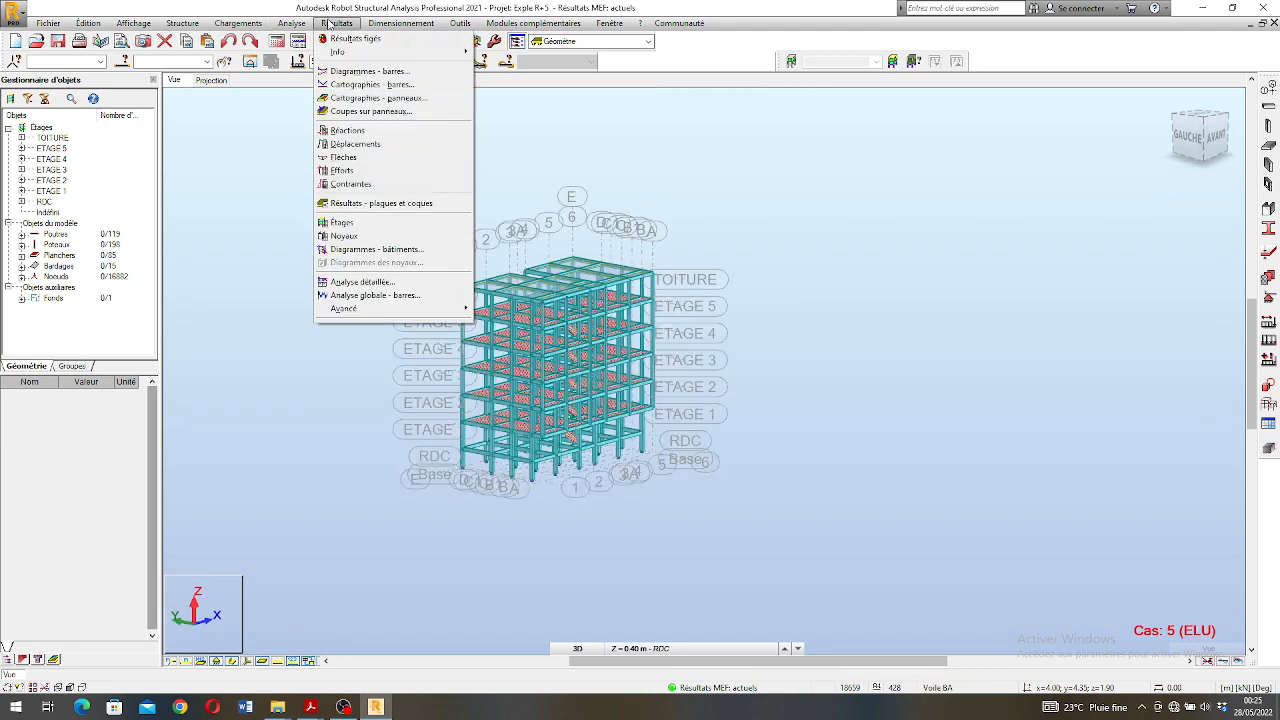
left_click(366, 71)
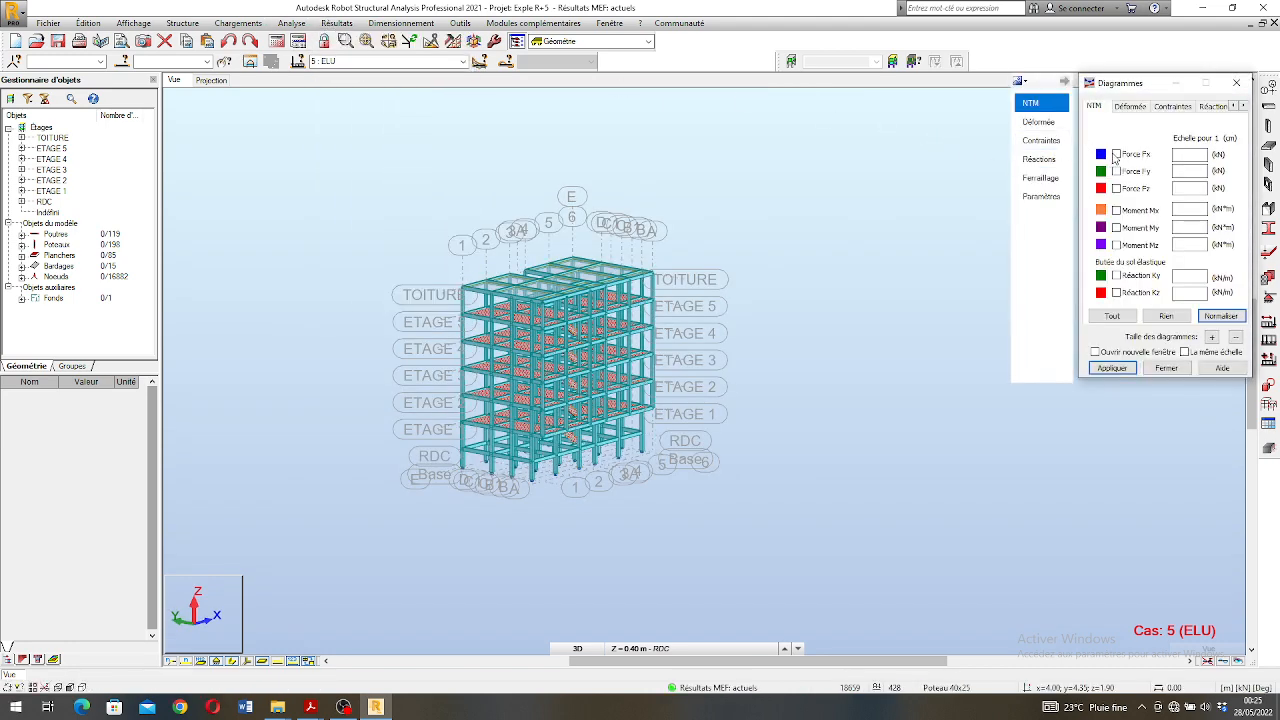
left_click(1116, 155)
left_click(1120, 369)
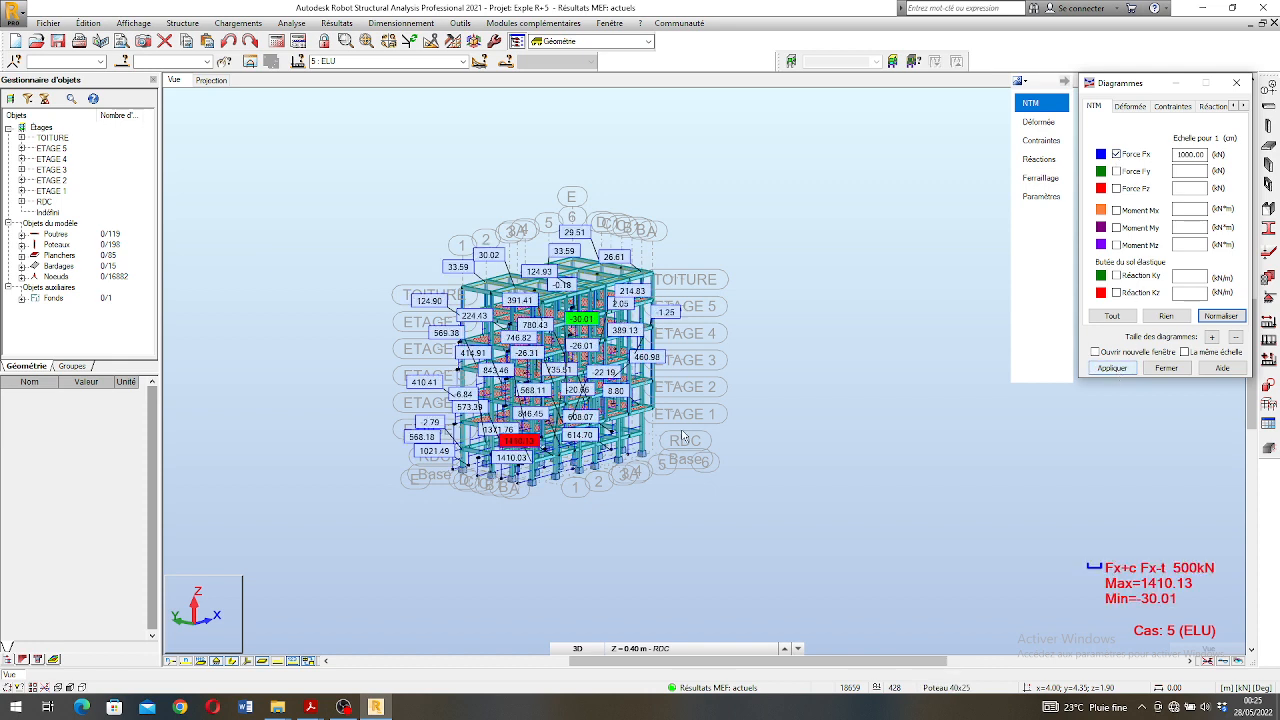
- Examine the axial force values on the columns down at the foundation level in 3D
right_click(509, 333)
left_click(580, 390)
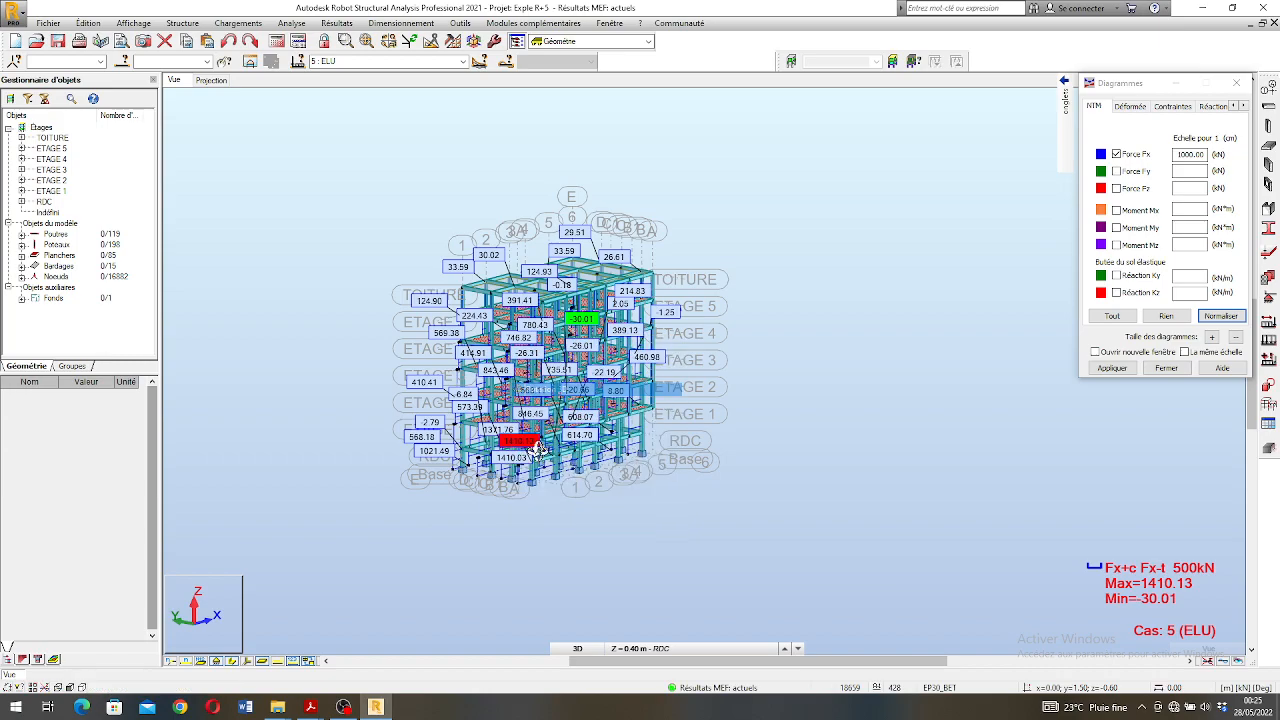
scroll(540, 460, "up", 5)
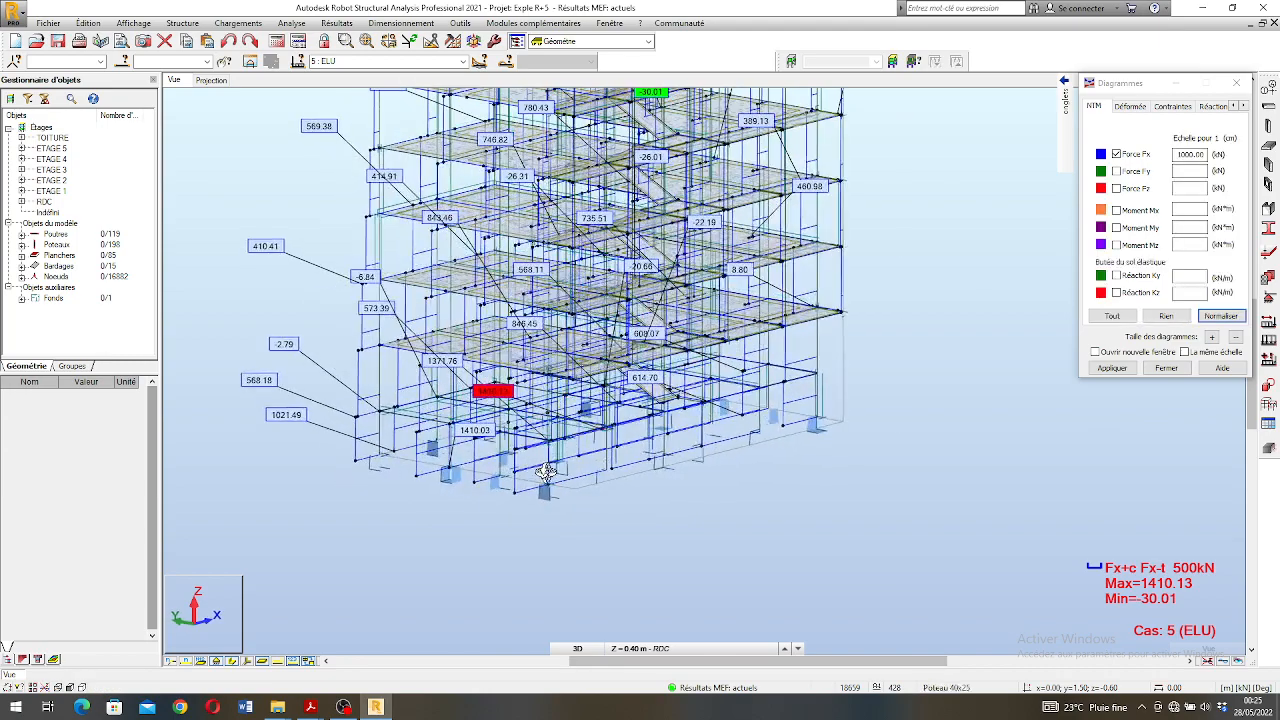
scroll(545, 472, "up", 5)
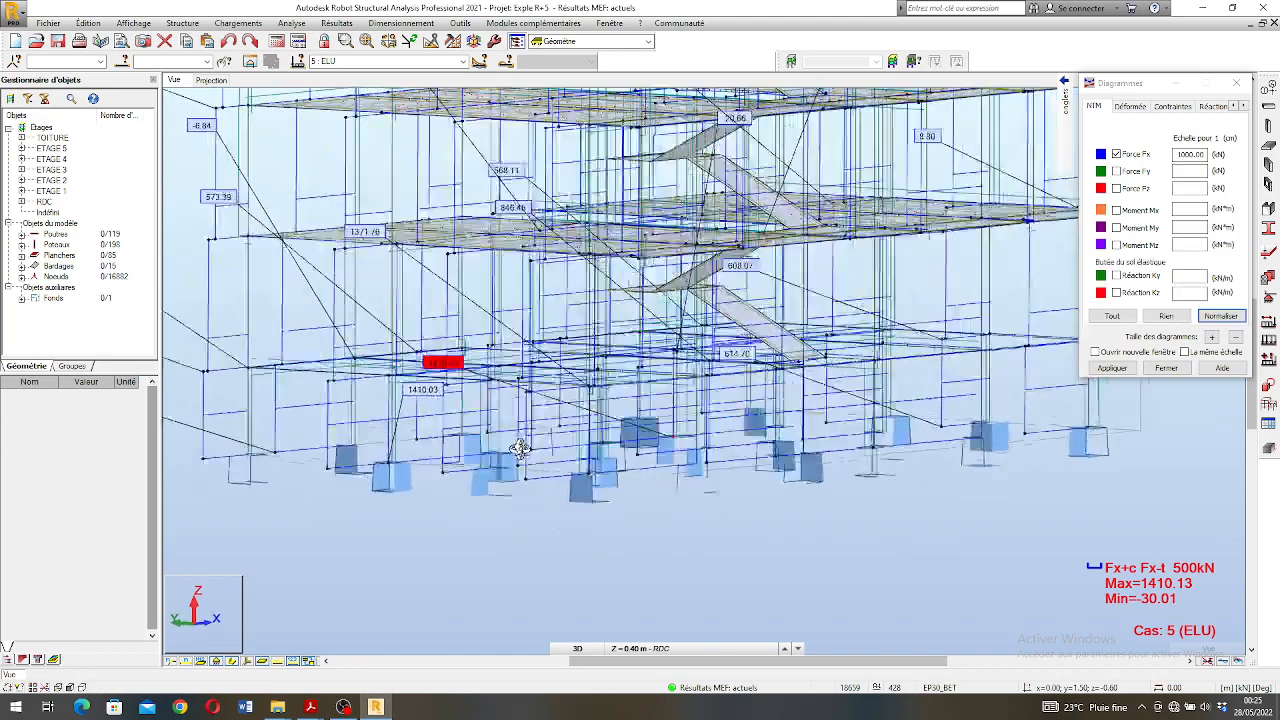
left_click_drag(560, 449, 565, 450)
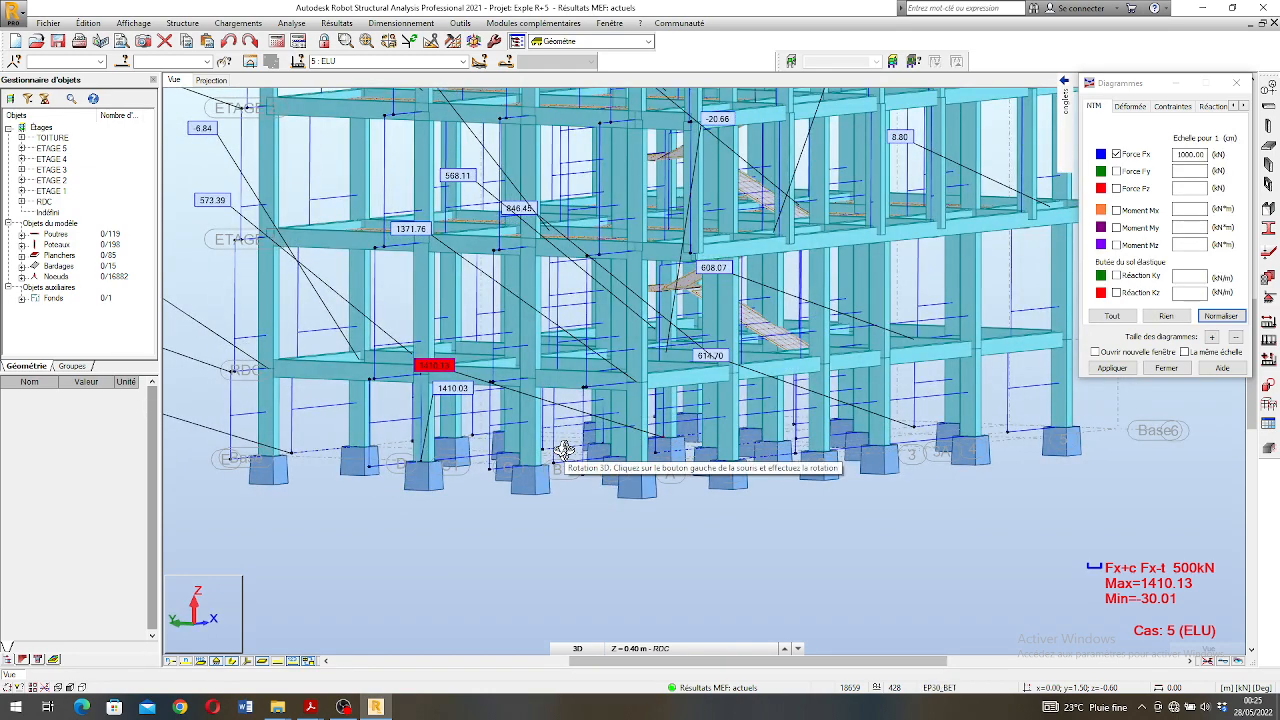
scroll(565, 449, "down", 3)
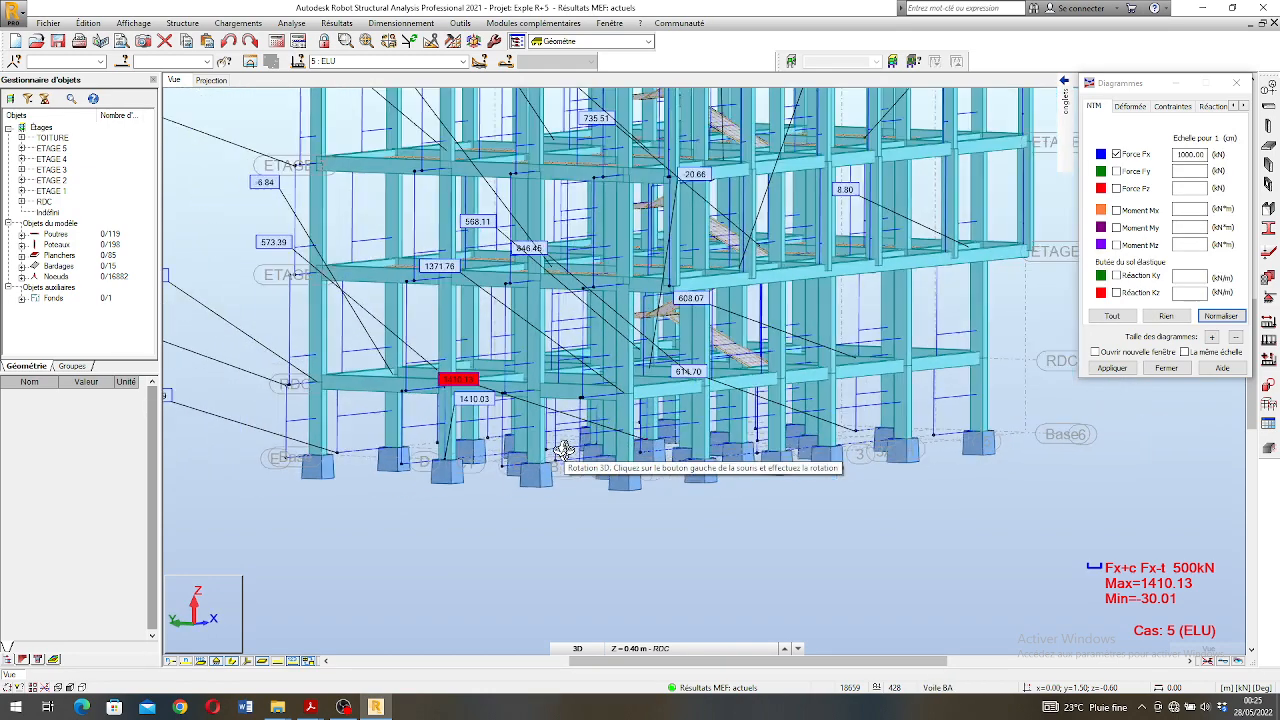
- Show the FZ support reactions with descriptions in the 3D view and turn off the Fx force diagrams
left_click(1216, 107)
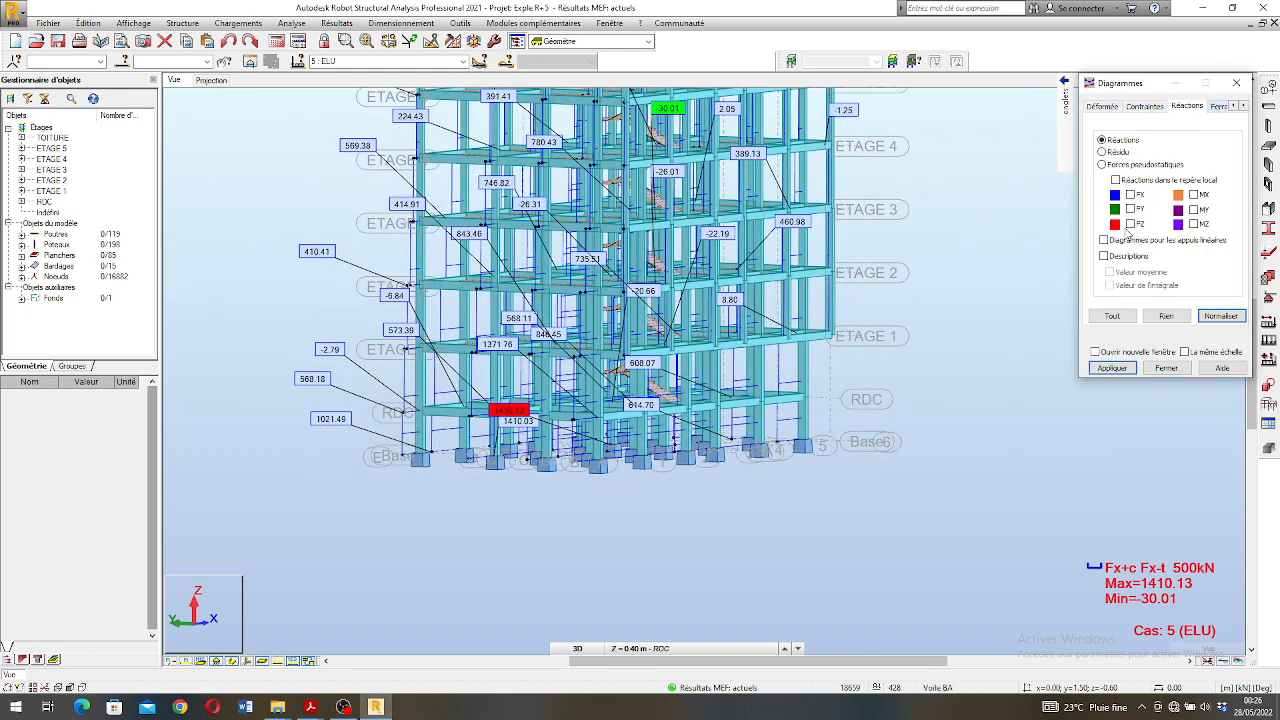
left_click(1112, 368)
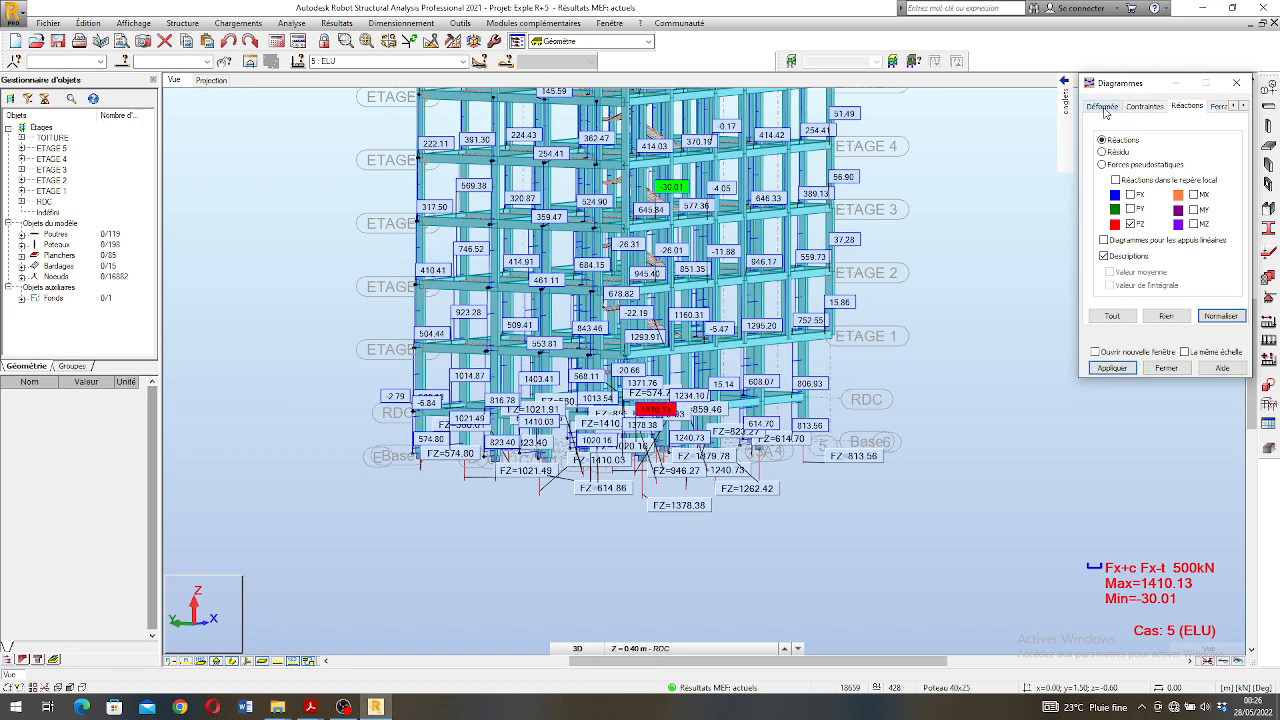
left_click(1042, 105)
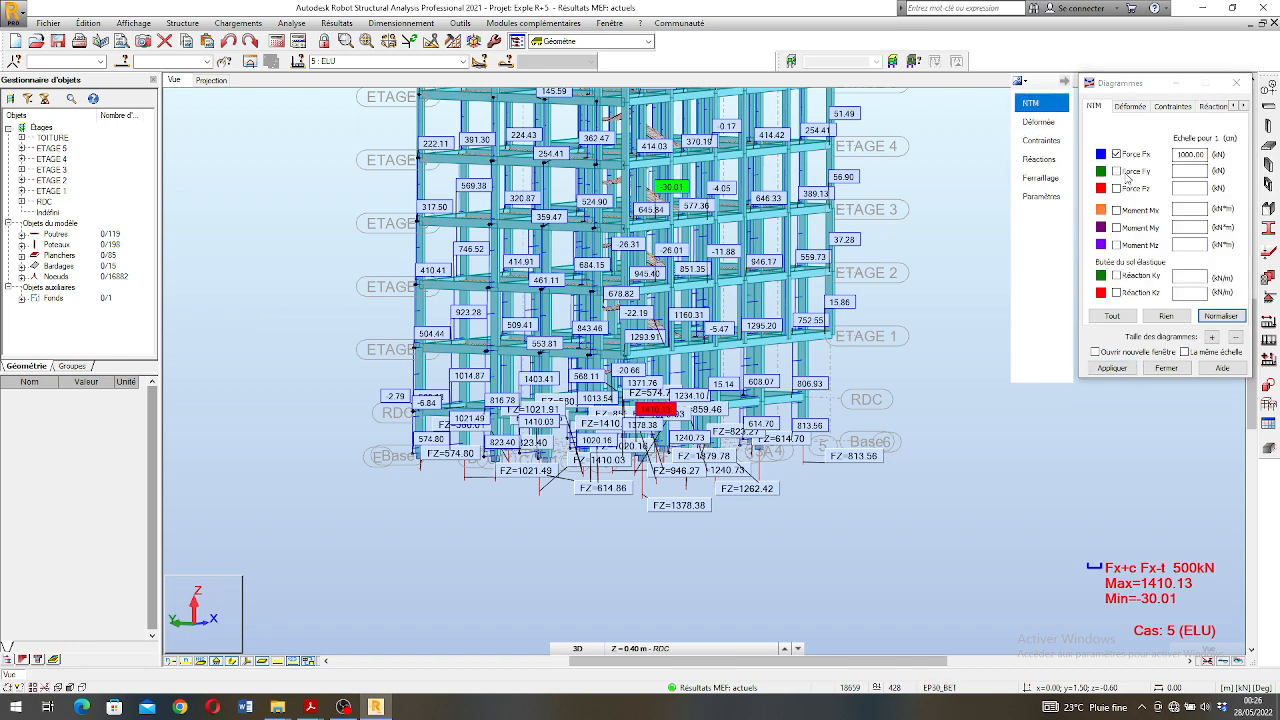
left_click(1118, 369)
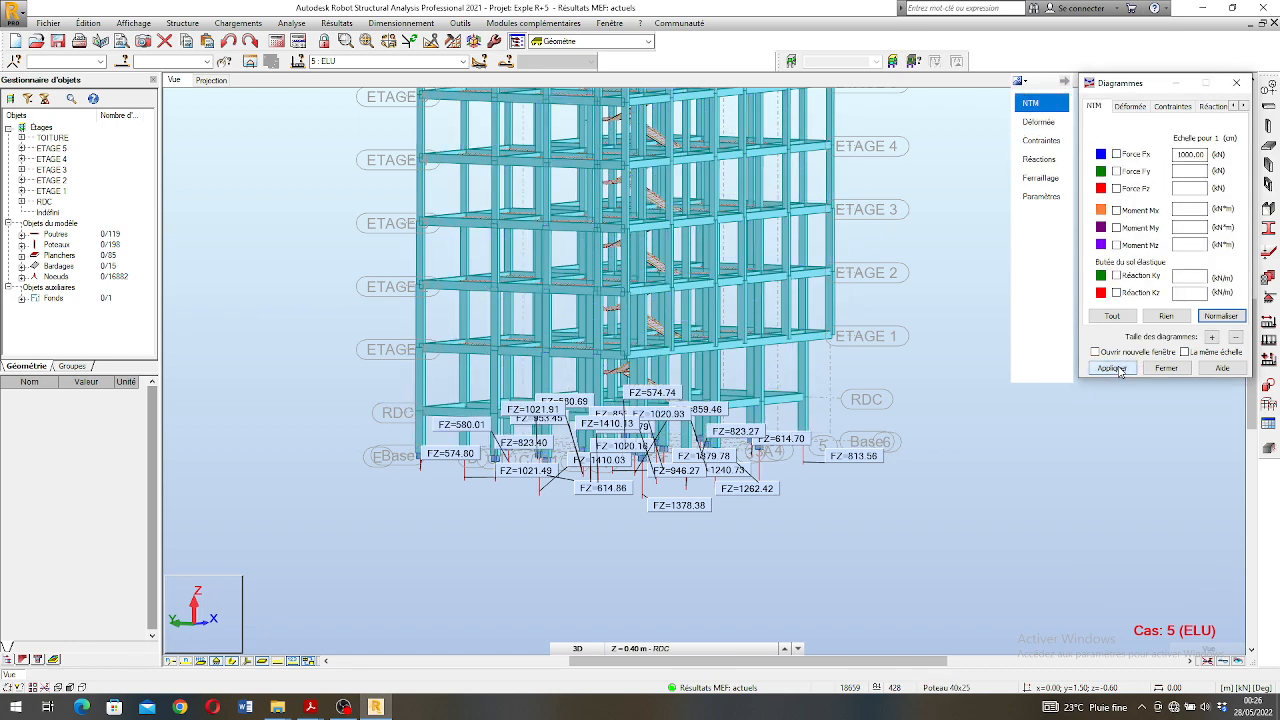
- Switch to the XY plan projection of the model at the Base level, -1.60 m
left_click(209, 80)
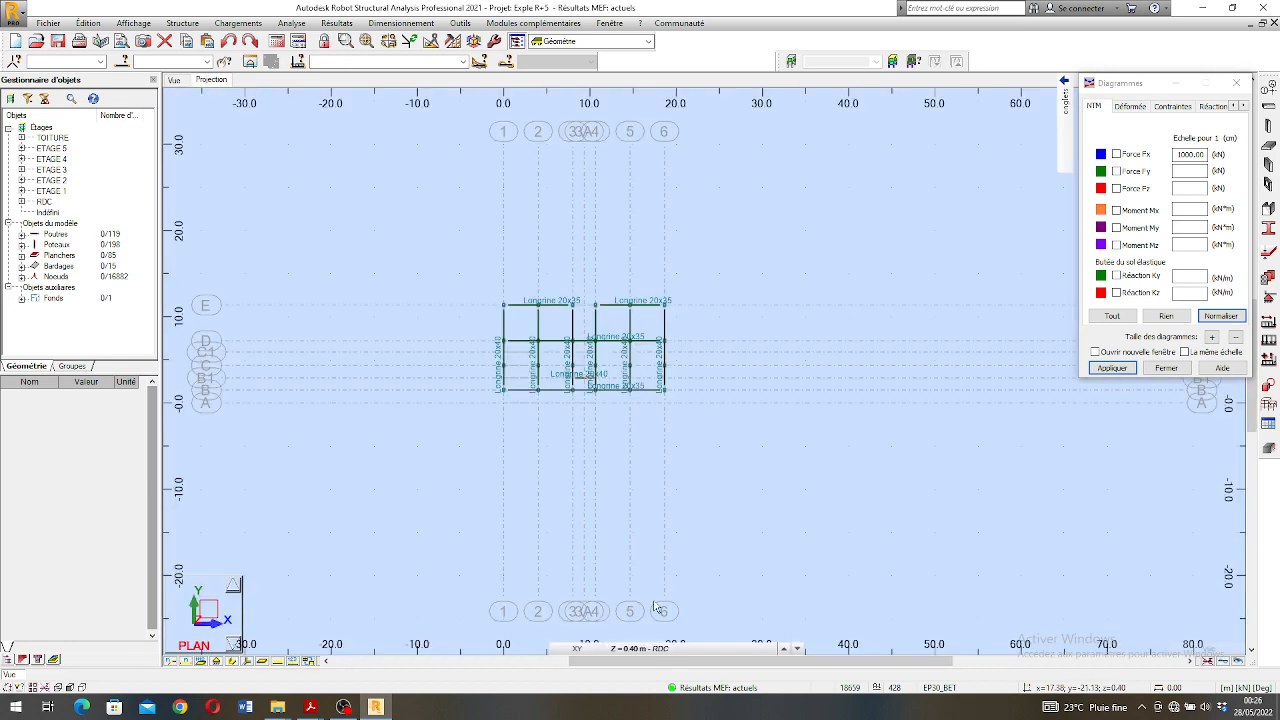
left_click(684, 649)
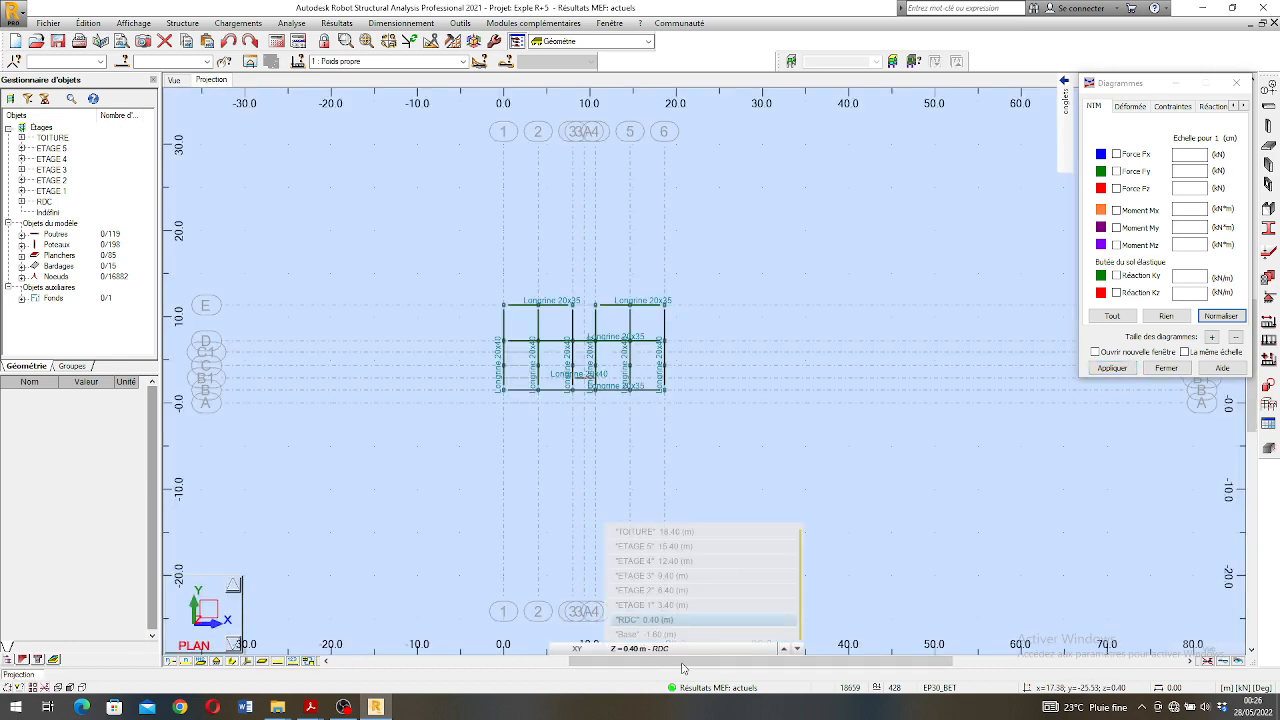
left_click(655, 632)
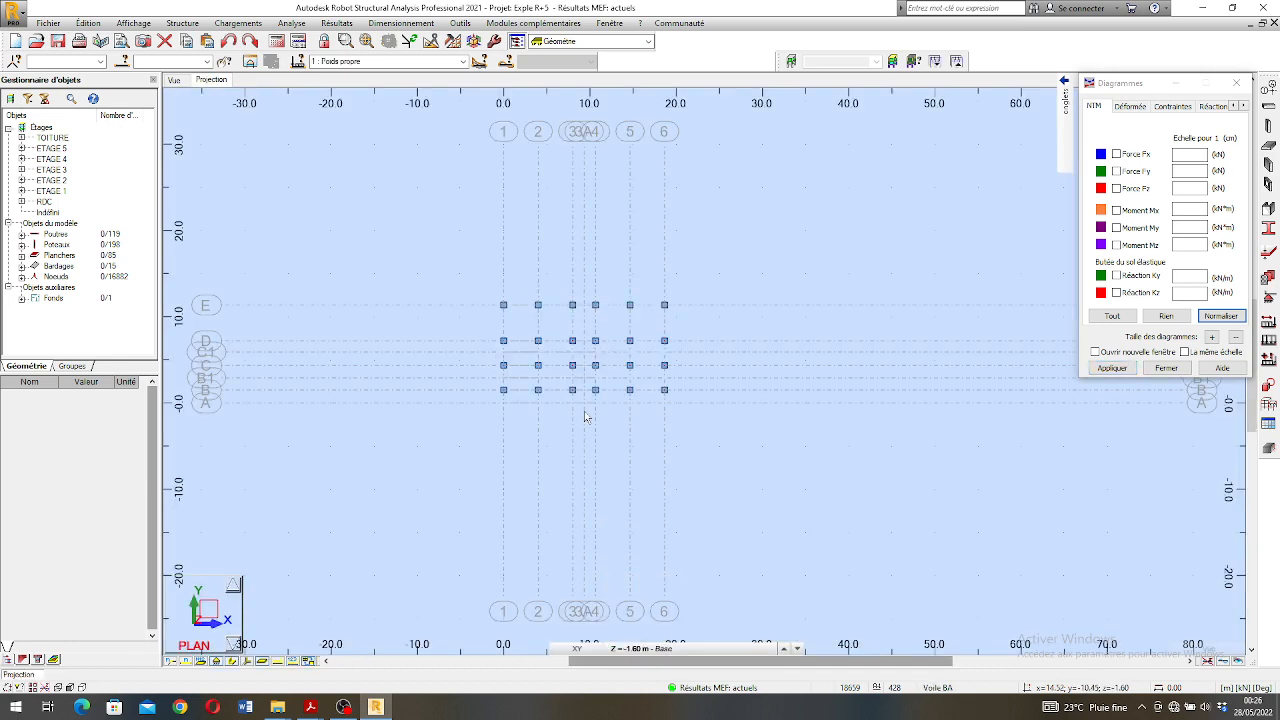
scroll(580, 345, "up", 2)
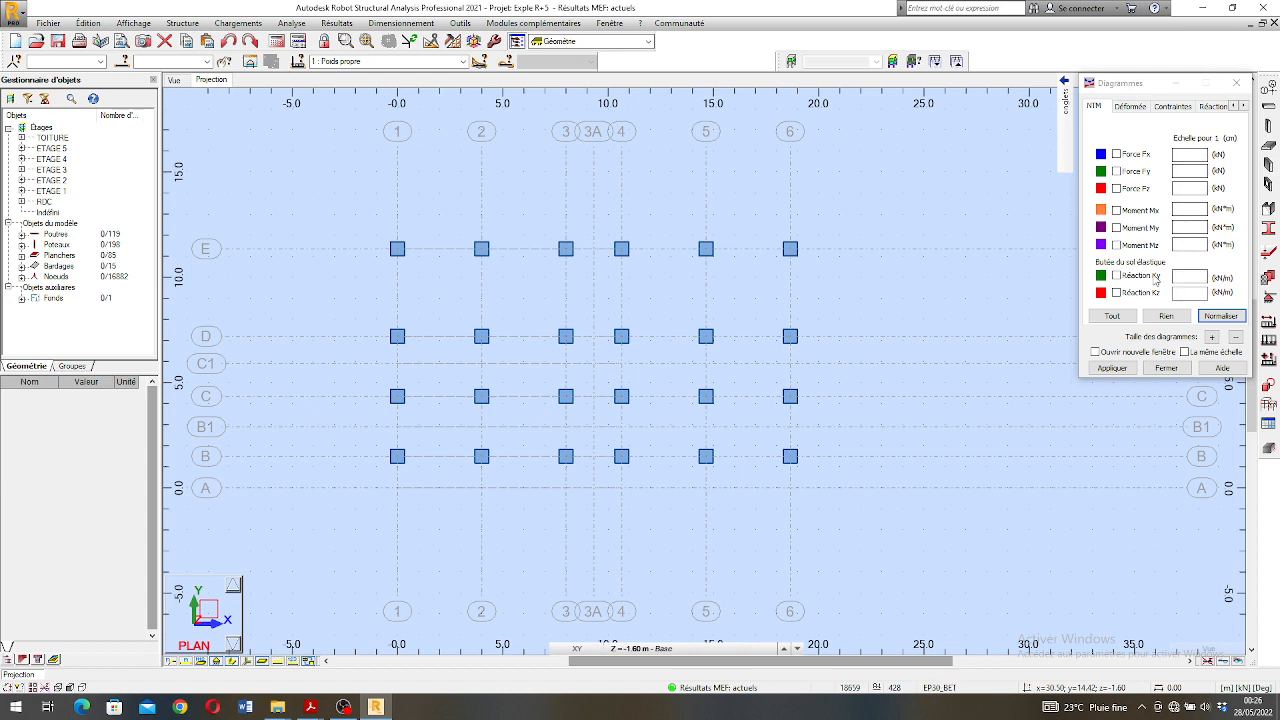
- Display the FZ support reactions with descriptions on the Base level plan
left_click(1117, 292)
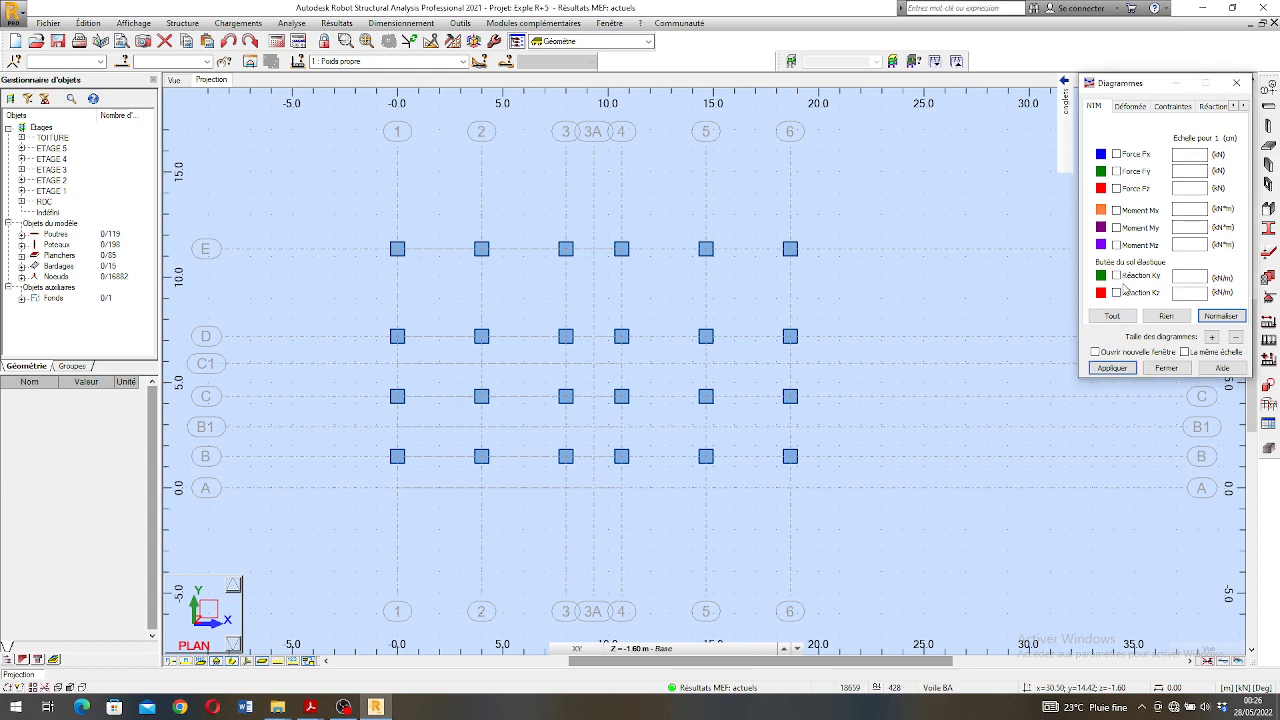
left_click(1214, 106)
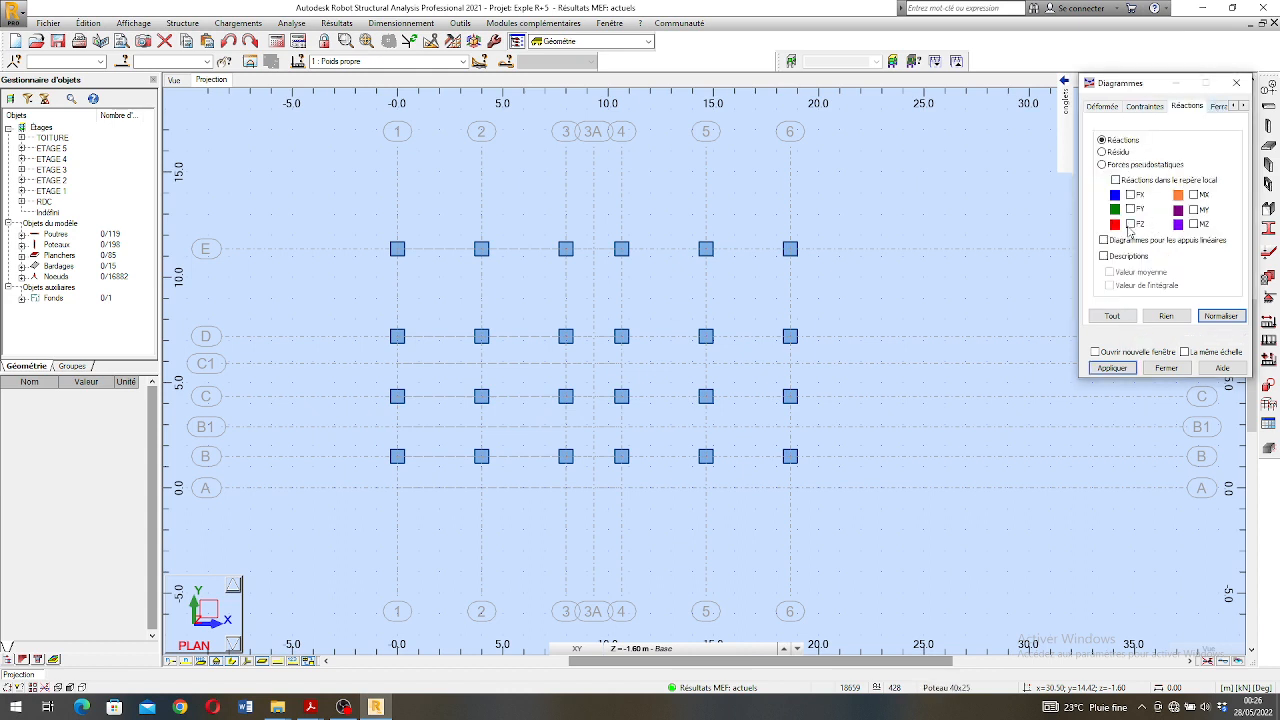
left_click(1130, 224)
left_click(1112, 367)
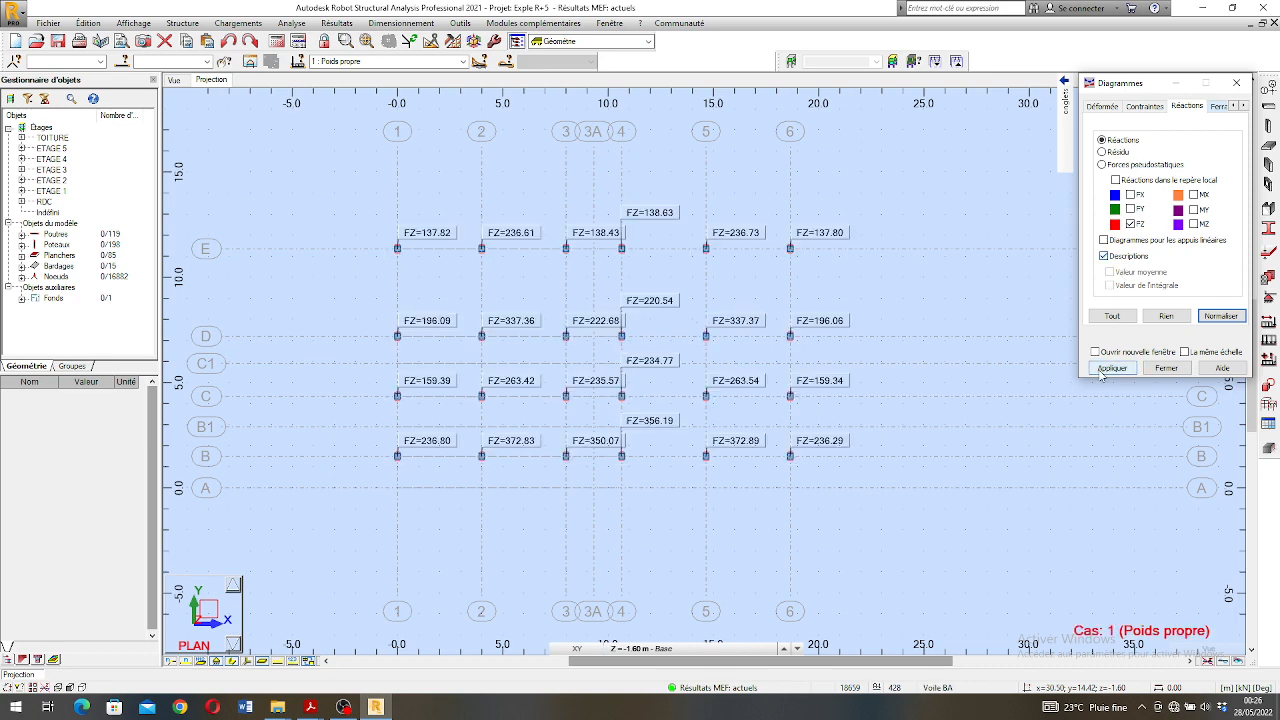
- View the FZ reactions on the plan for the load case 5 : ELU and for Combinaisons
left_click(462, 61)
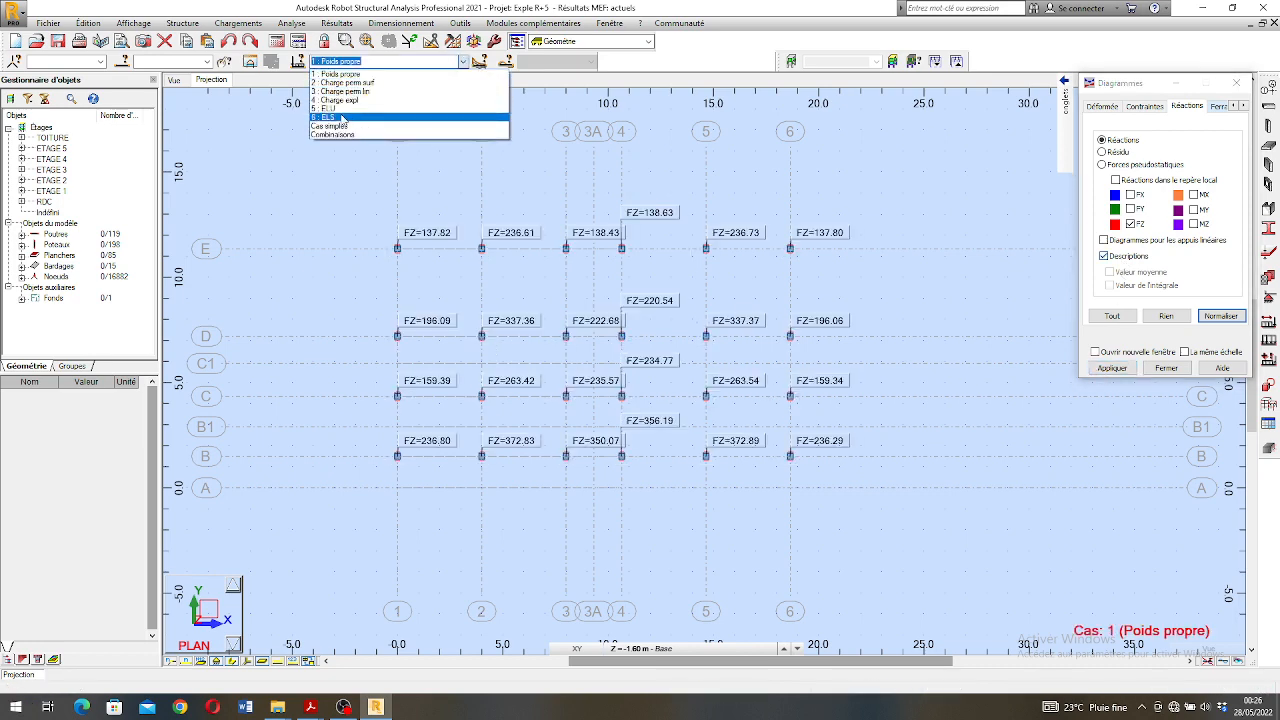
left_click(366, 108)
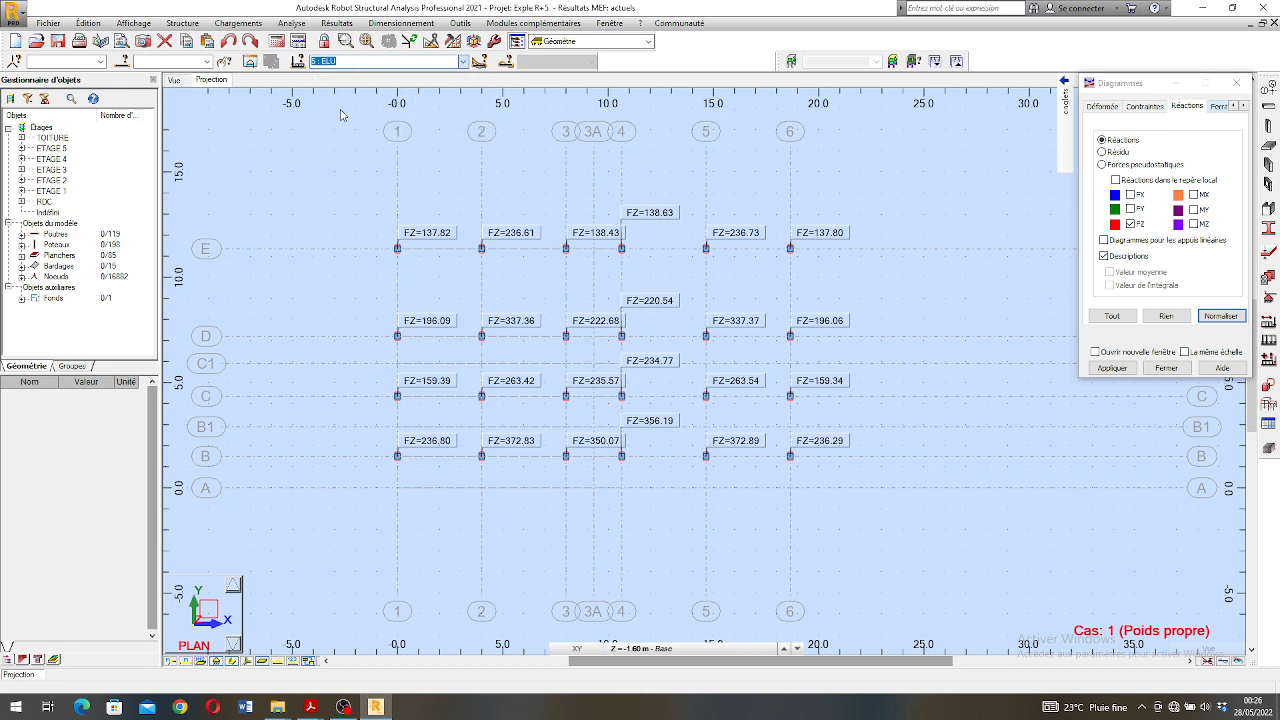
left_click(462, 61)
left_click(361, 139)
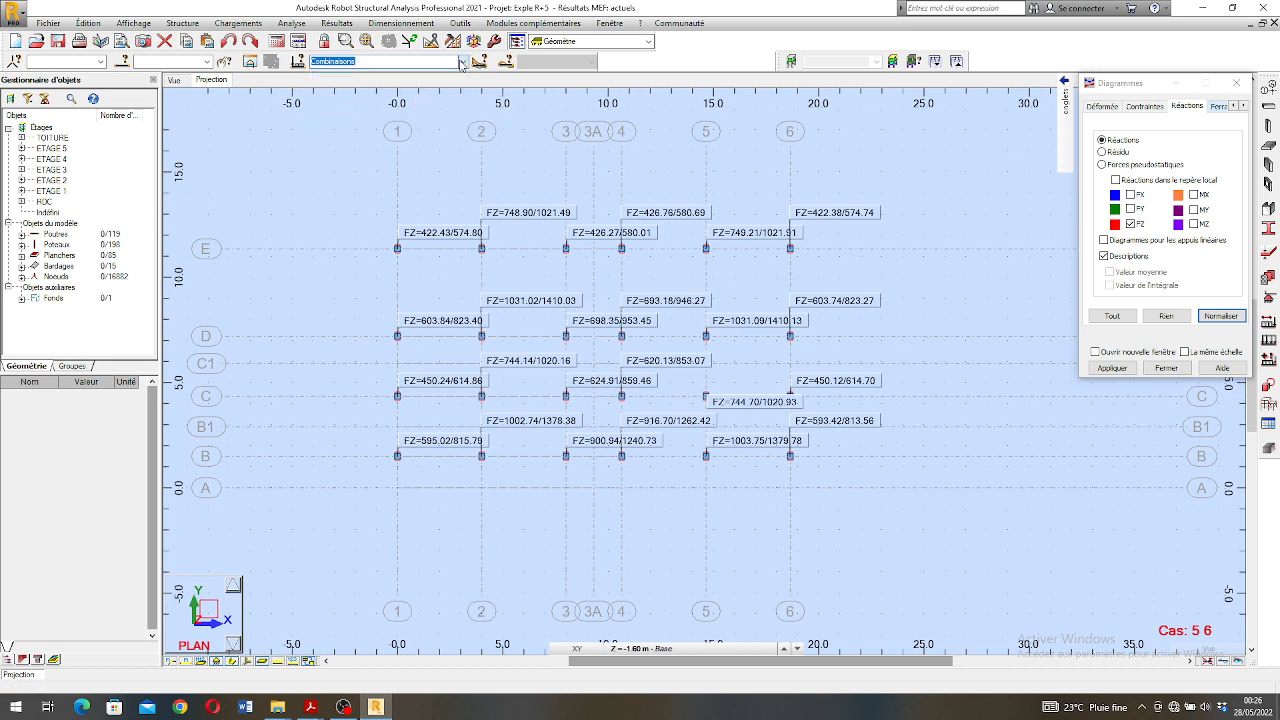
- Set the load case to 5 : ELU and examine the FZ reactions at the supports on the plan
left_click(463, 61)
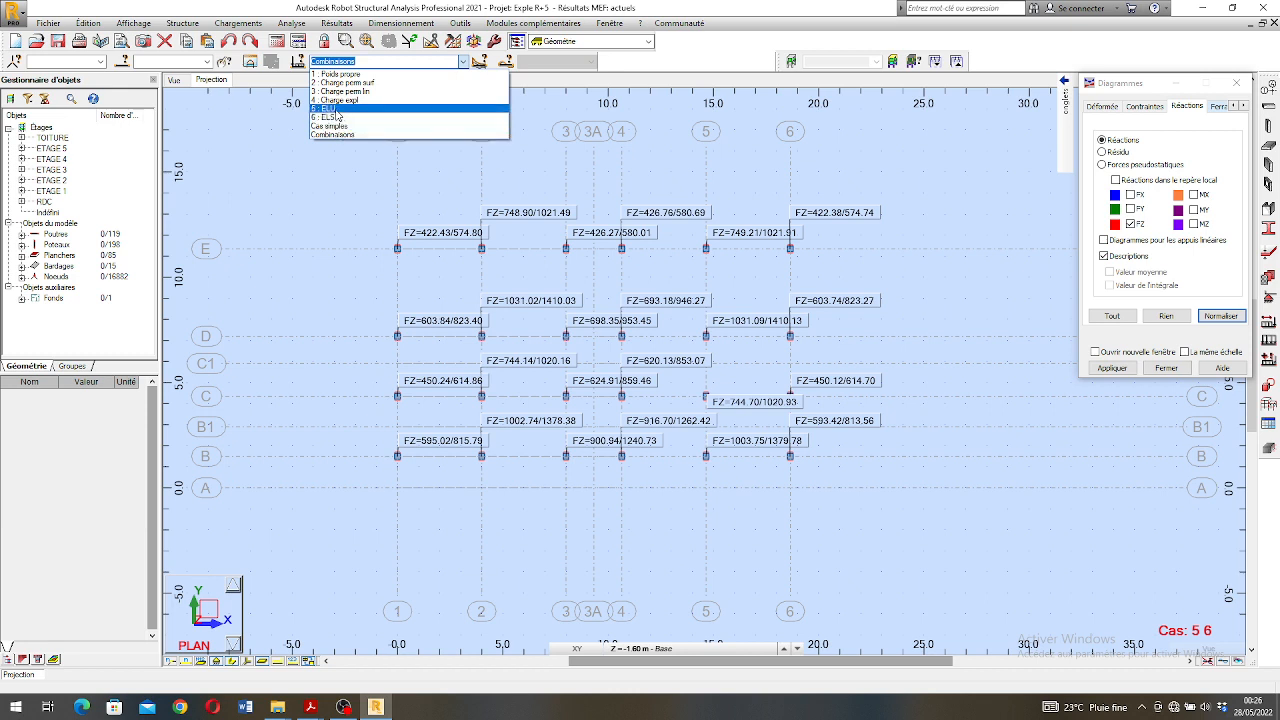
left_click(538, 108)
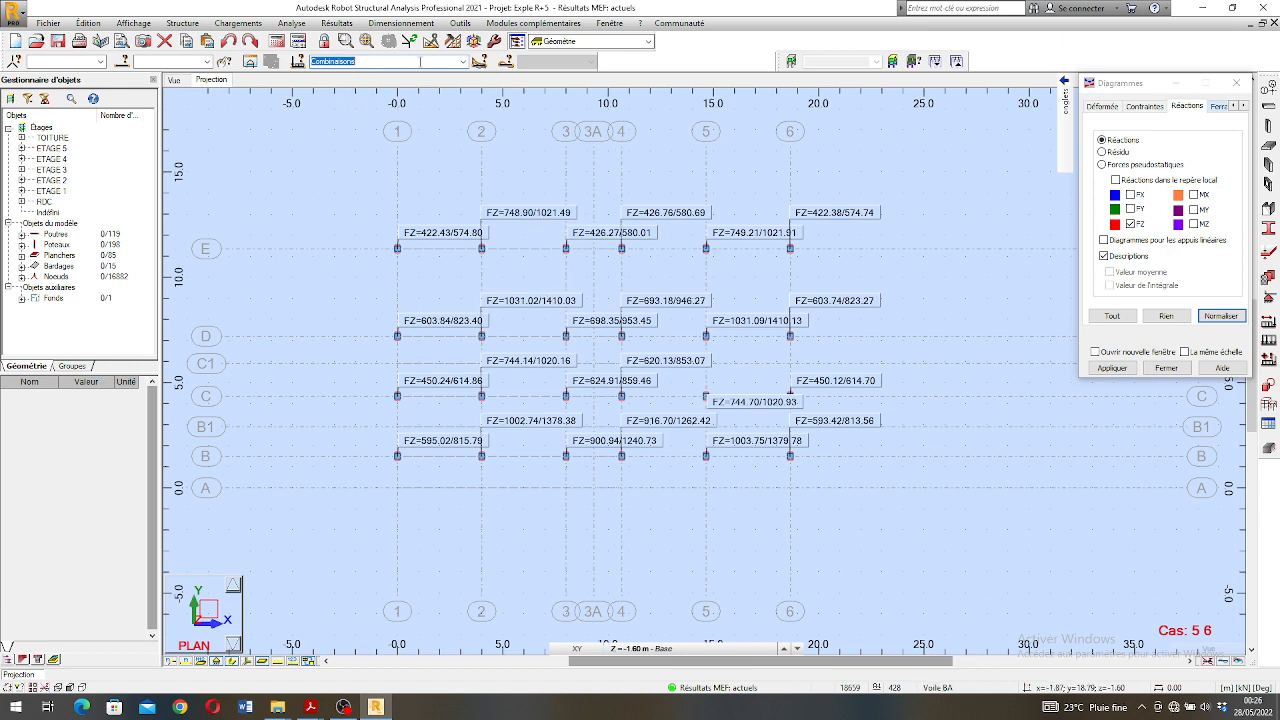
left_click(462, 61)
left_click(365, 118)
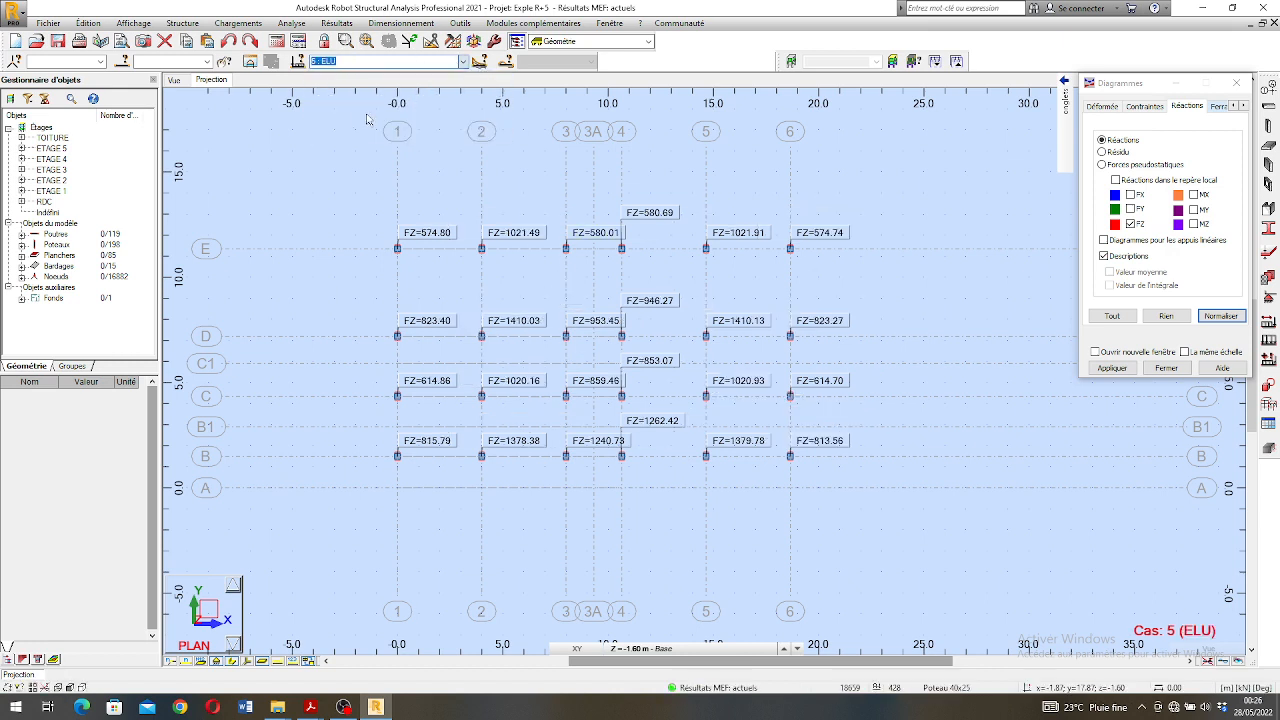
scroll(608, 348, "up", 2)
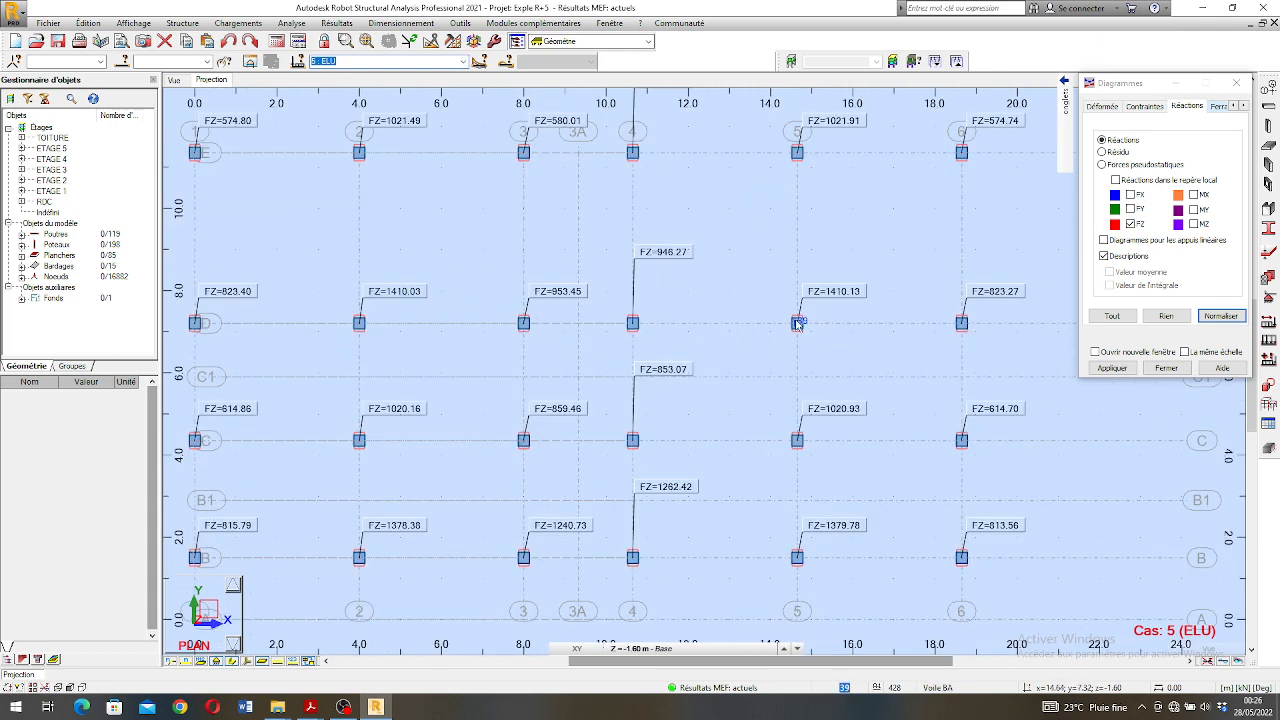
scroll(560, 330, "down", 1)
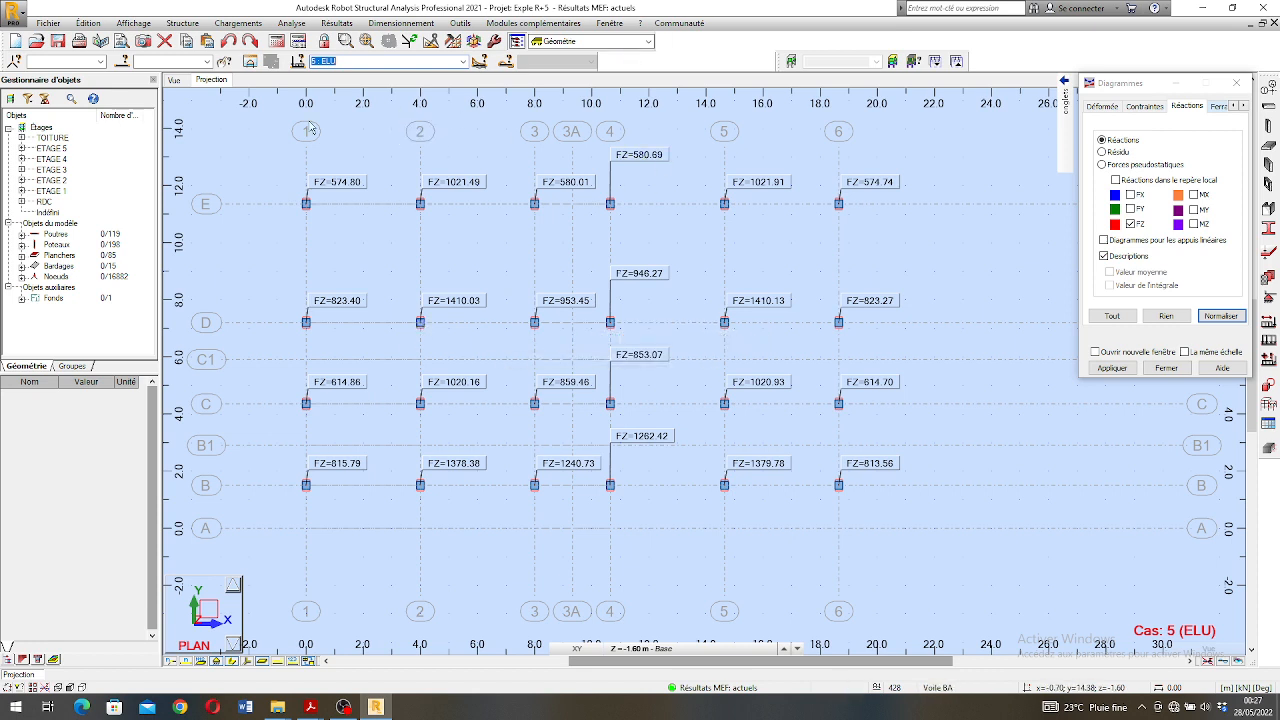
- Turn off the FZ reactions and their descriptions on the Base level plan
left_click(174, 80)
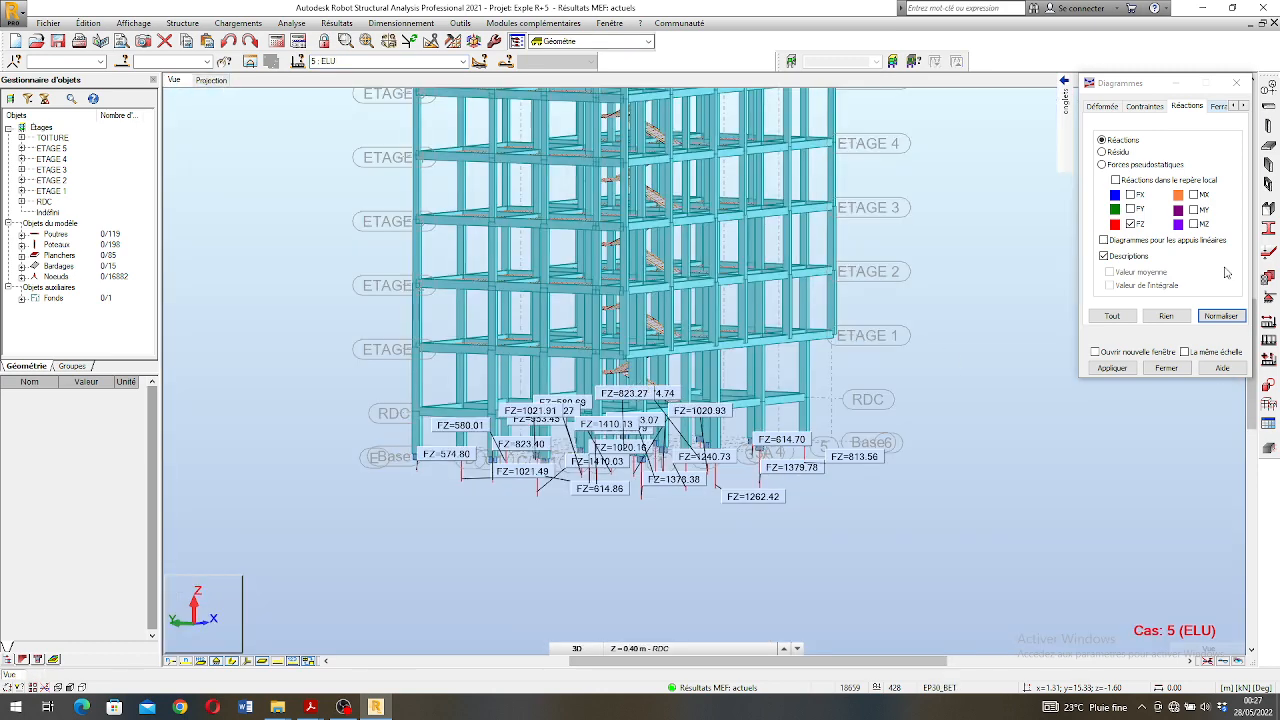
left_click(212, 80)
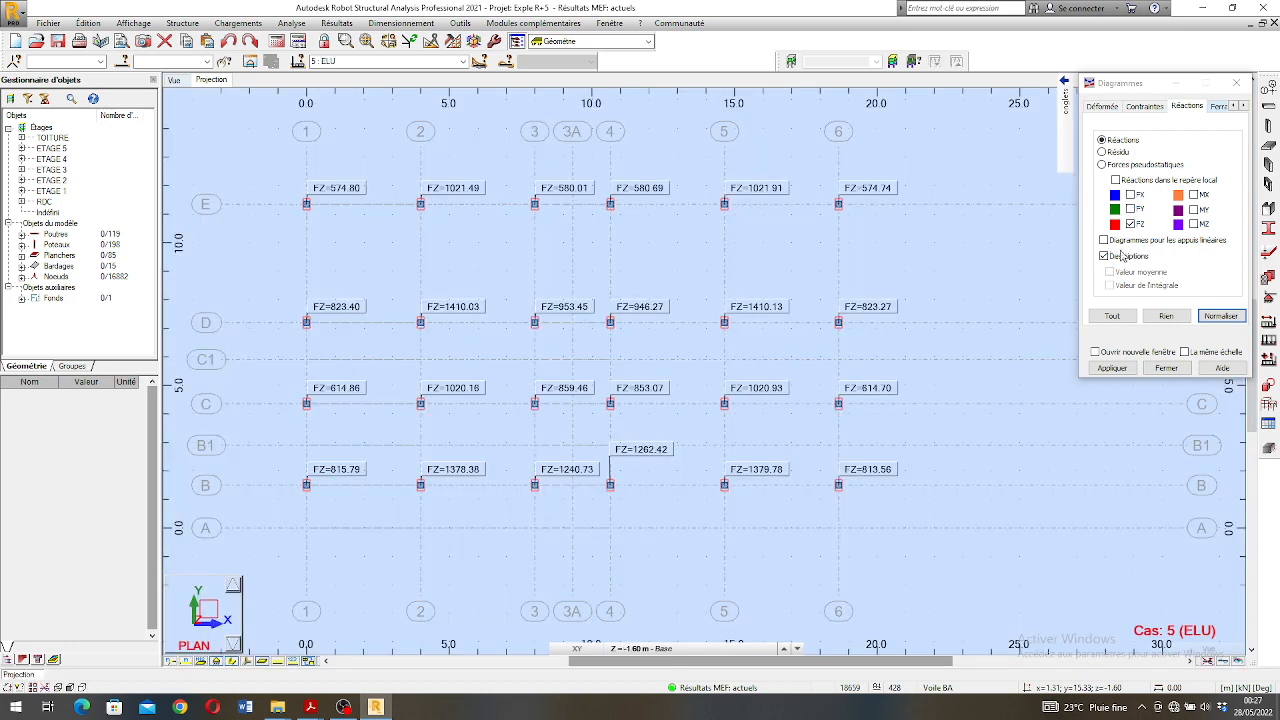
left_click(1105, 256)
left_click(1130, 224)
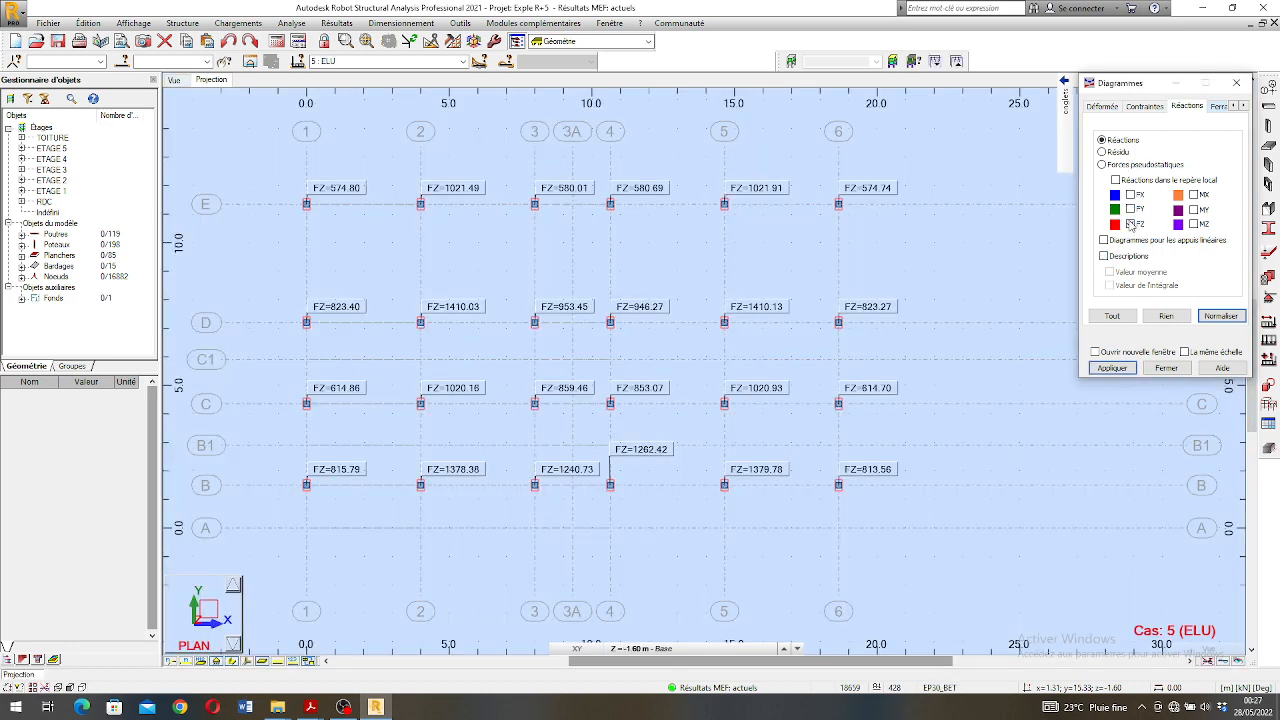
left_click(1112, 368)
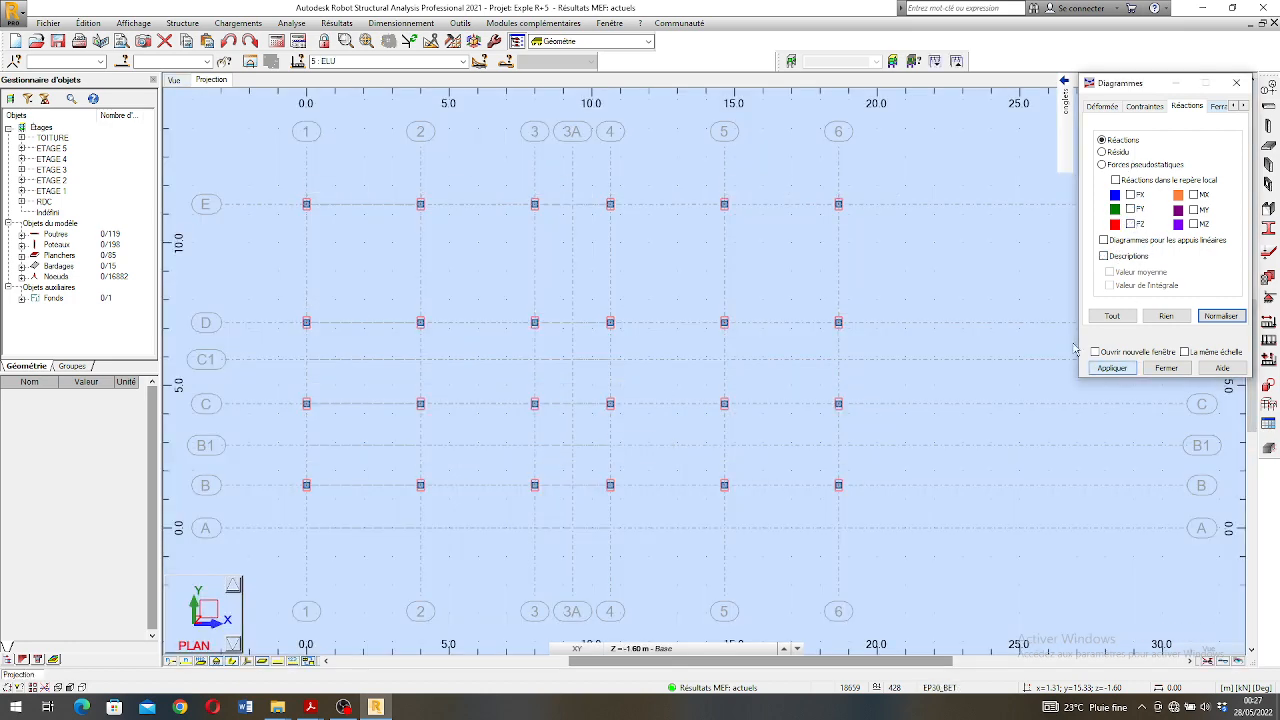
- Turn off the FZ reactions and their descriptions in the 3D view of the building
left_click(180, 83)
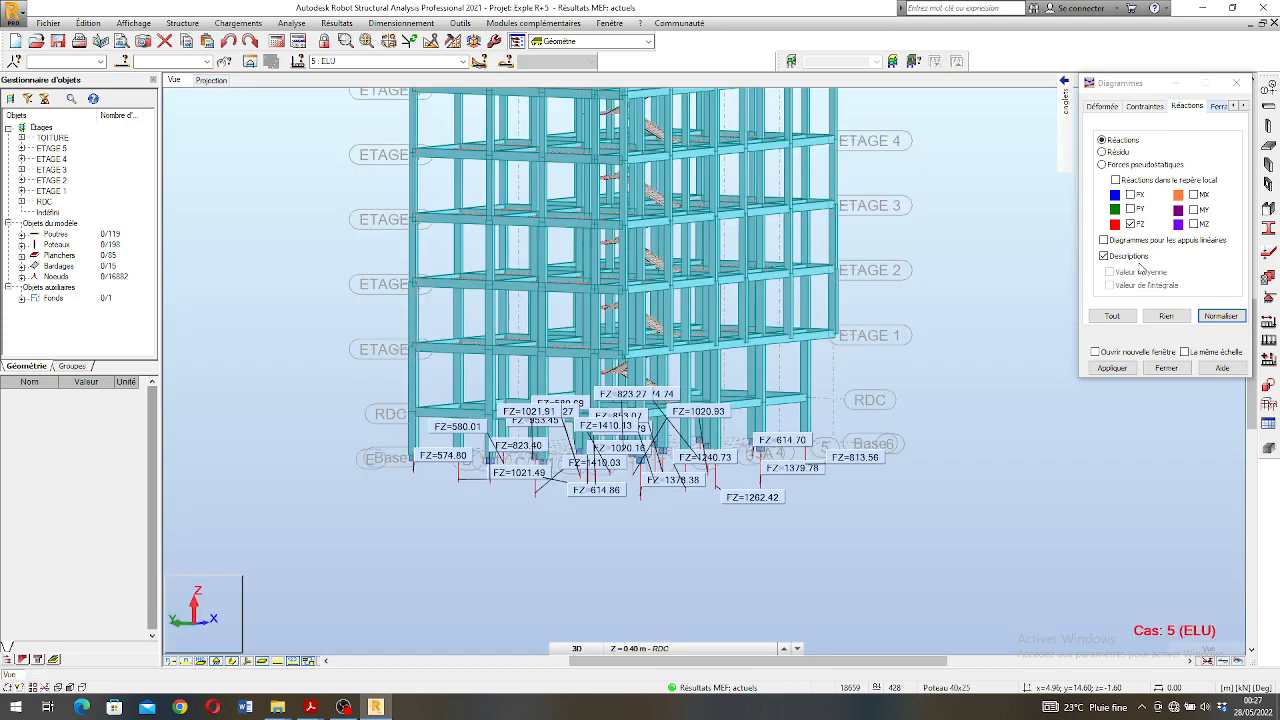
left_click(1125, 256)
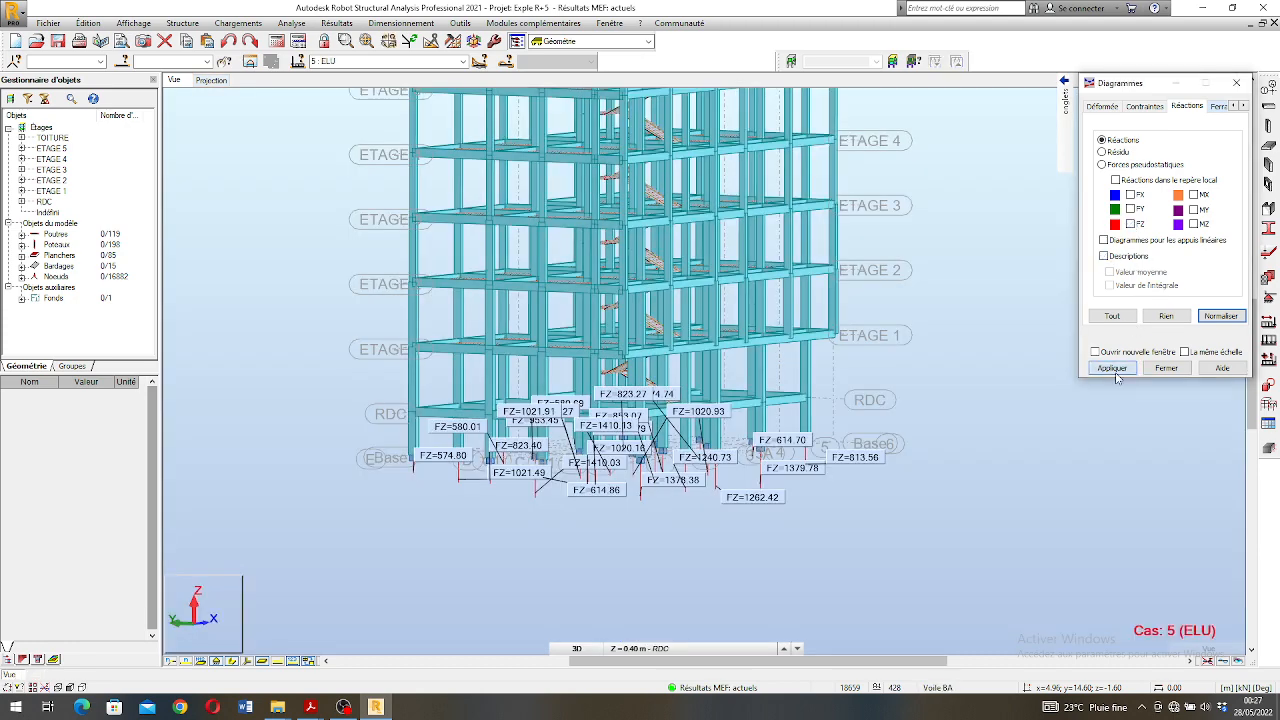
- Send the base support node at axes D and 2 to RC element reinforcement as a footing, using the ELU and ELS manual combinations
middle_click_drag(520, 481, 534, 485, "shift")
scroll(534, 485, "up", 2)
scroll(540, 472, "up", 2)
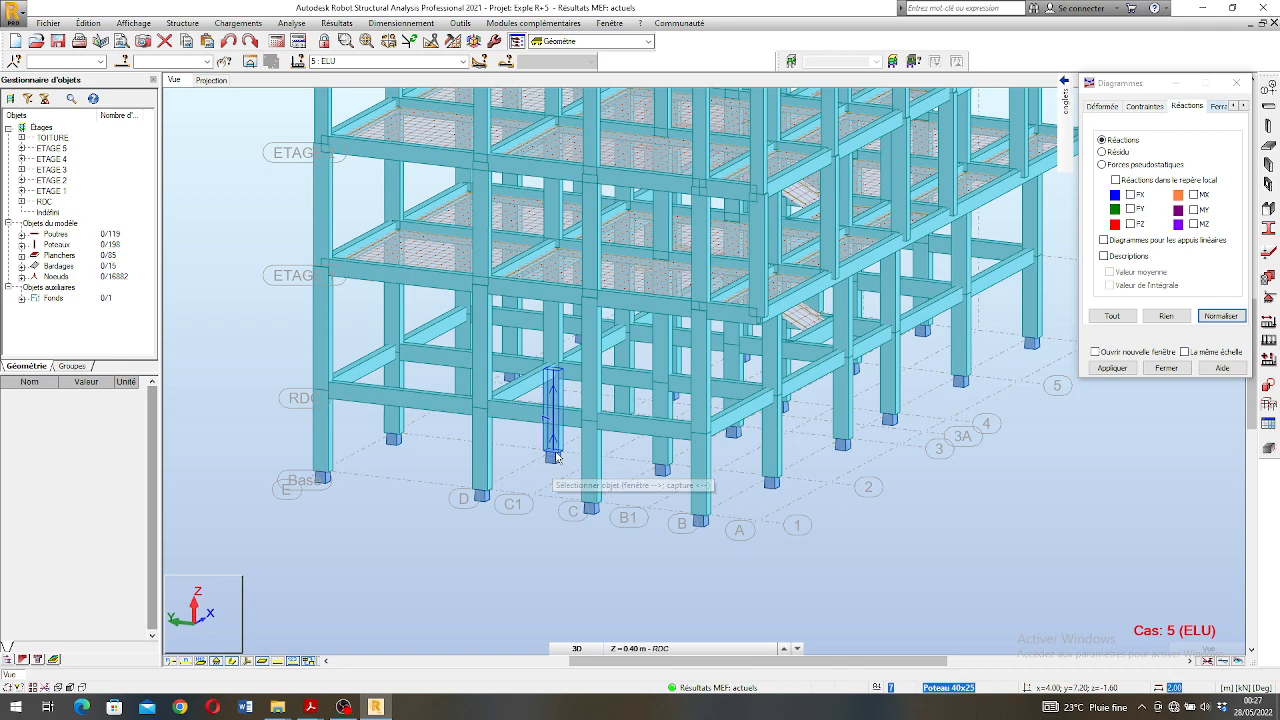
left_click(555, 455)
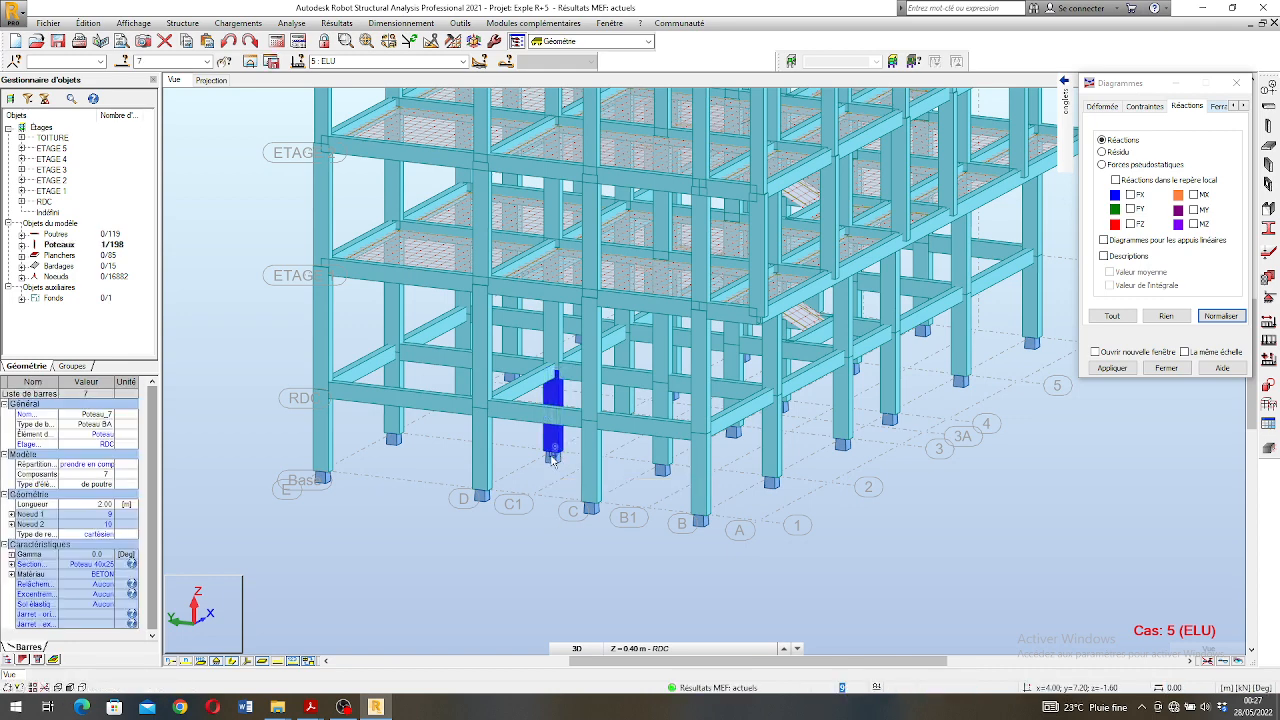
left_click(553, 458)
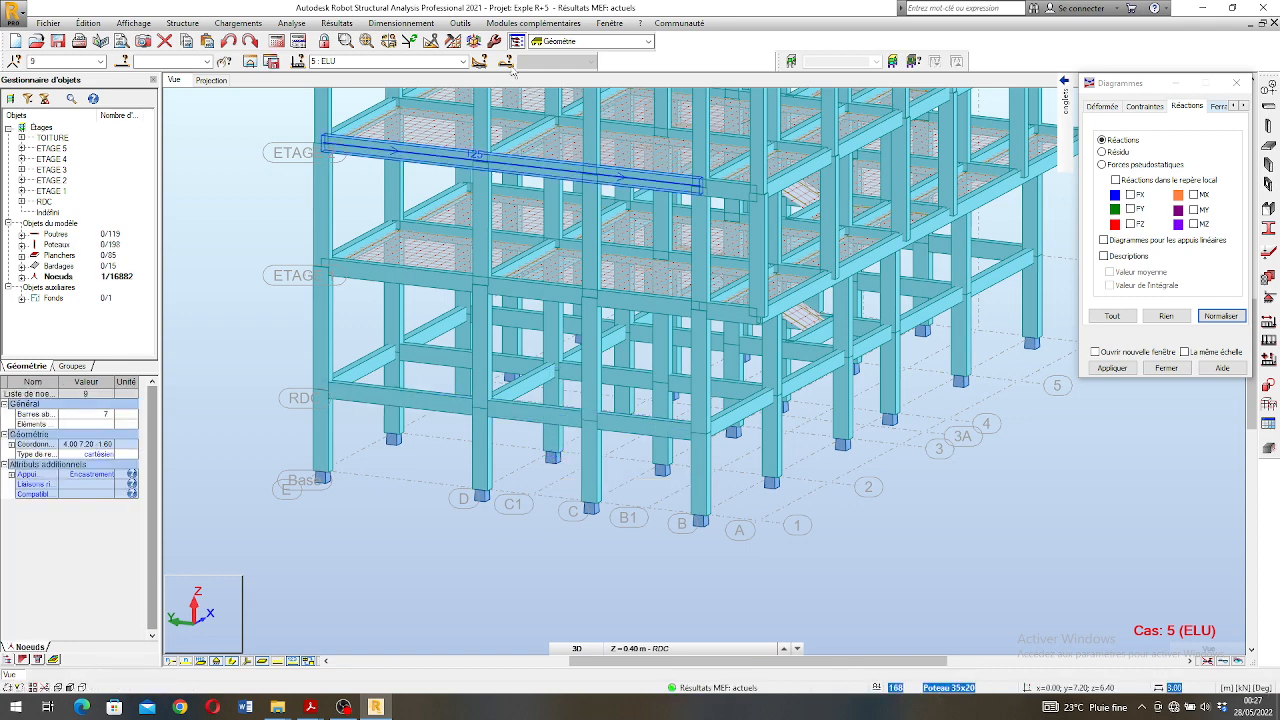
left_click(421, 26)
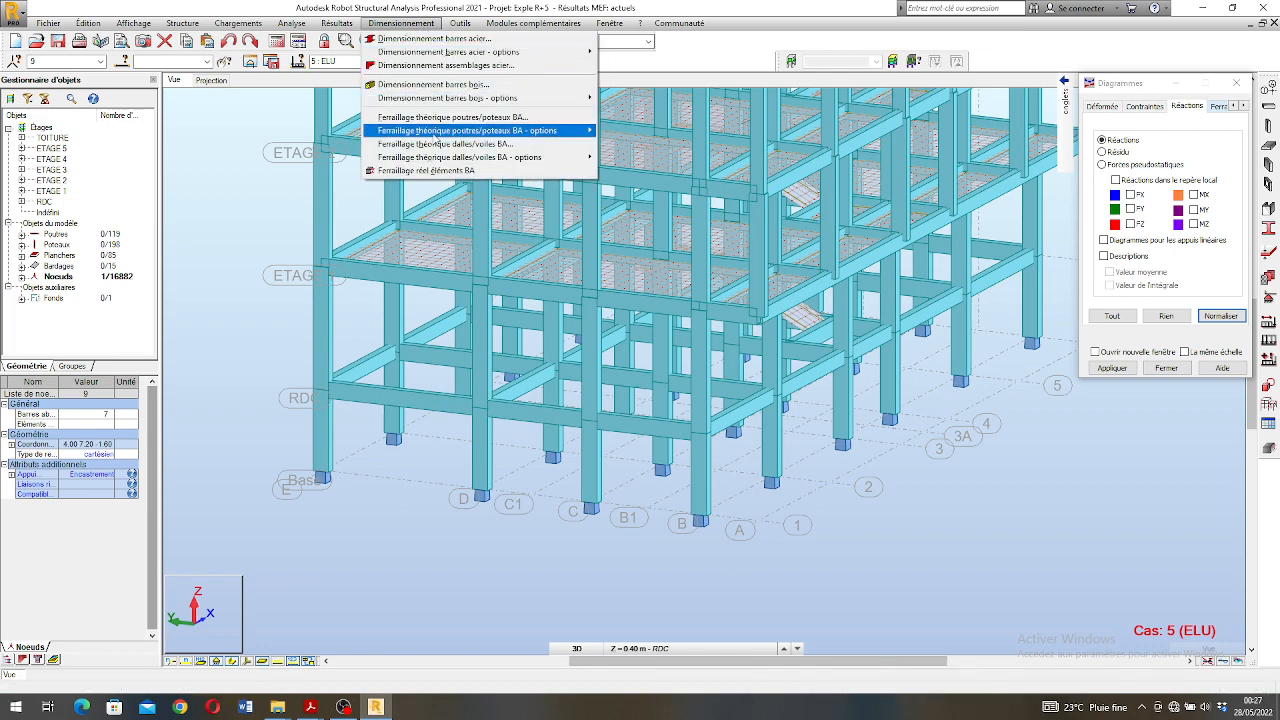
left_click(437, 172)
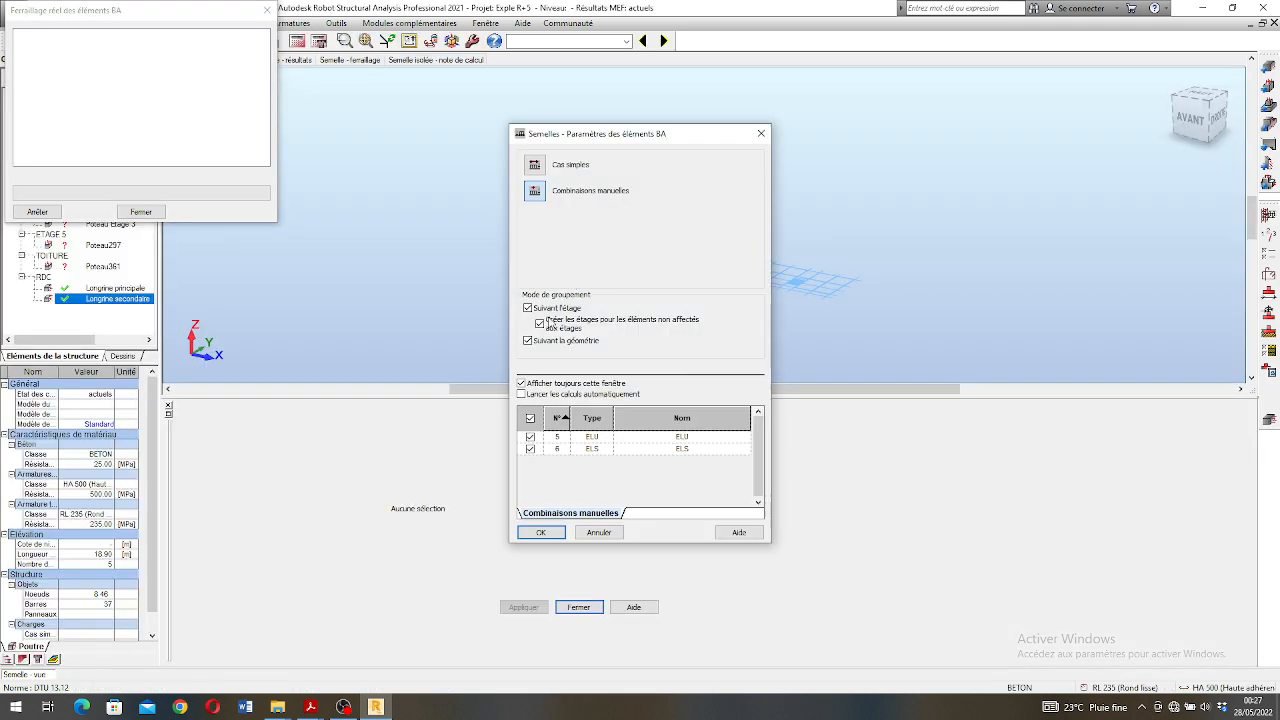
left_click(539, 532)
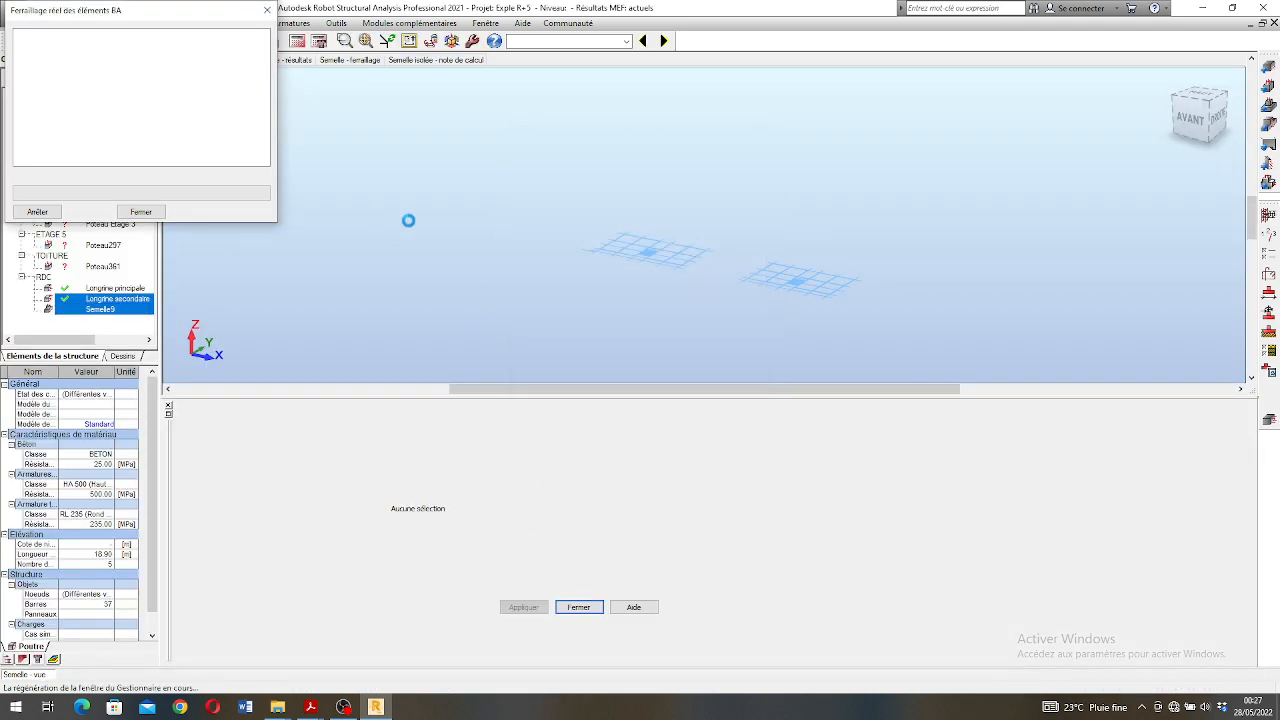
- Rename the new footing under RDC as Semelle 1
left_click(104, 310)
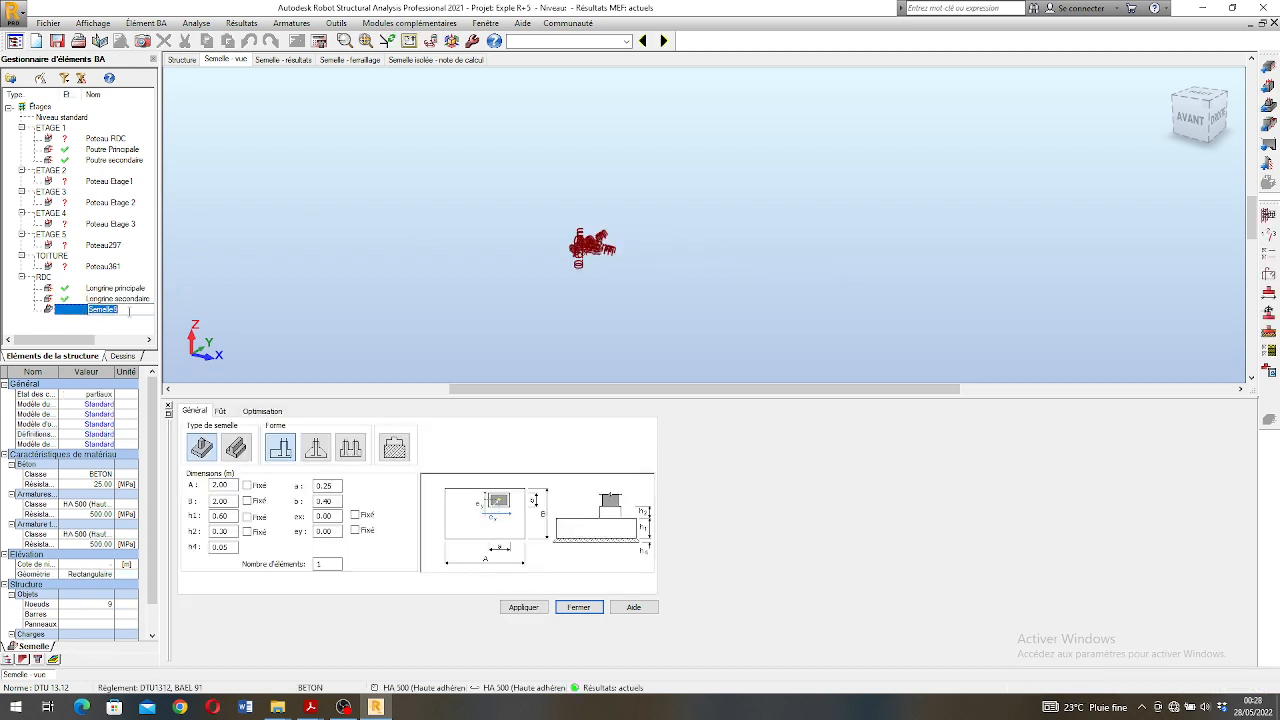
left_click(105, 317)
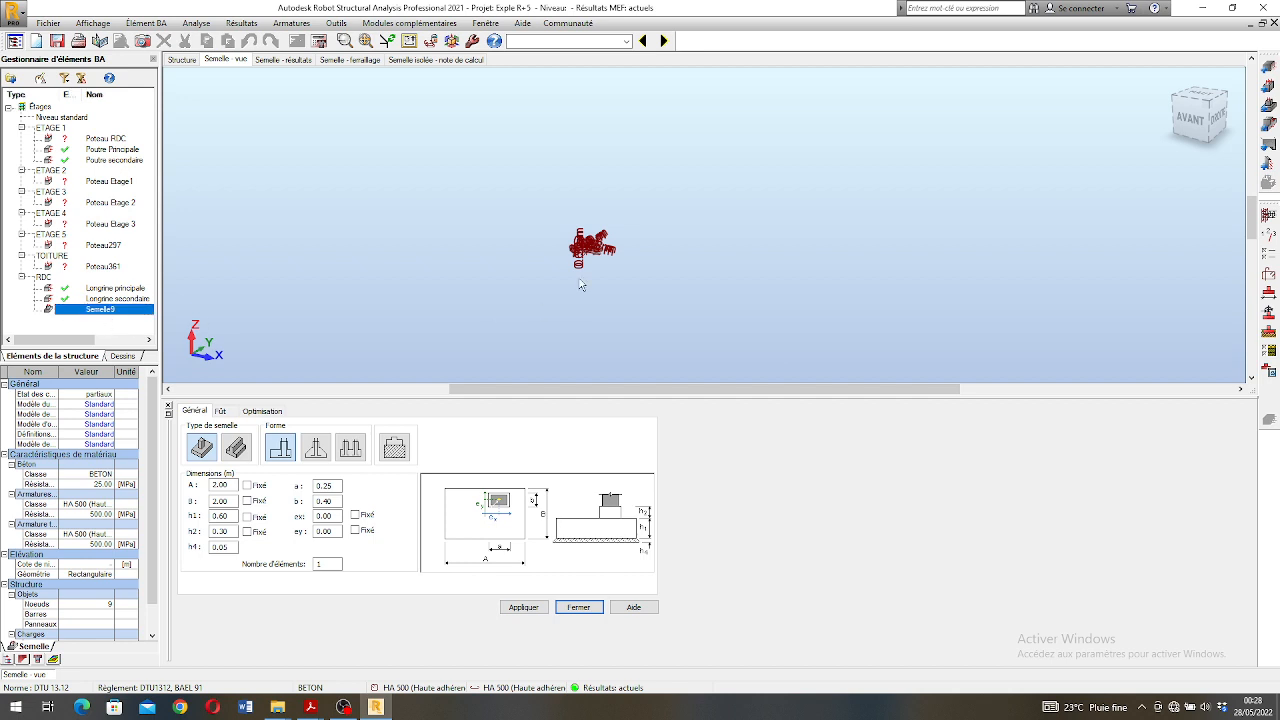
right_click(113, 311)
mouse_move(200, 338)
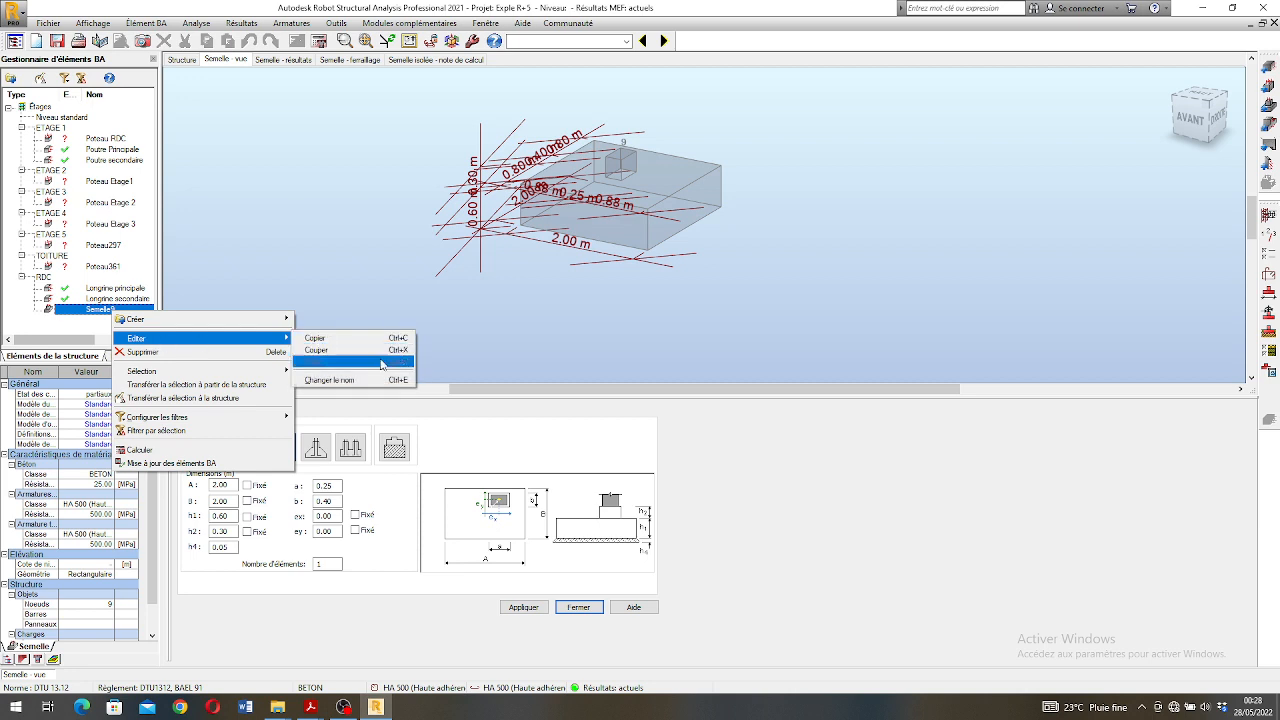
left_click(381, 362)
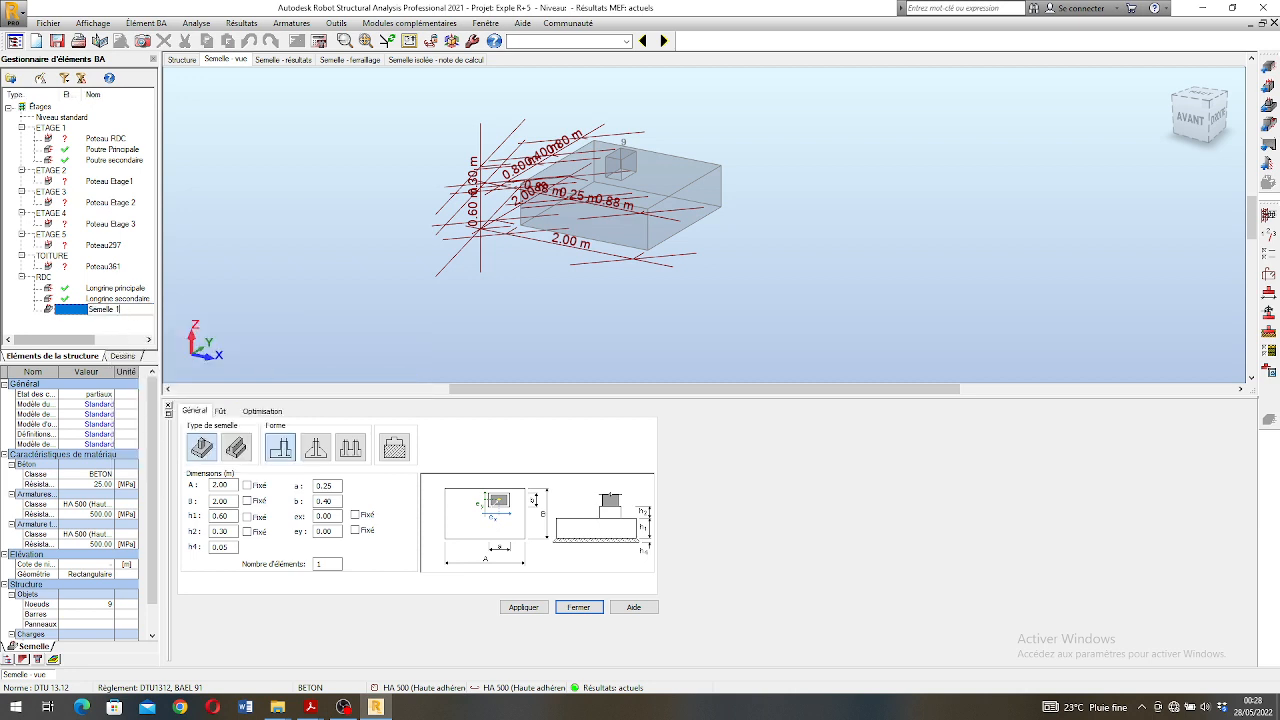
type("Semelle 1")
key("Return")
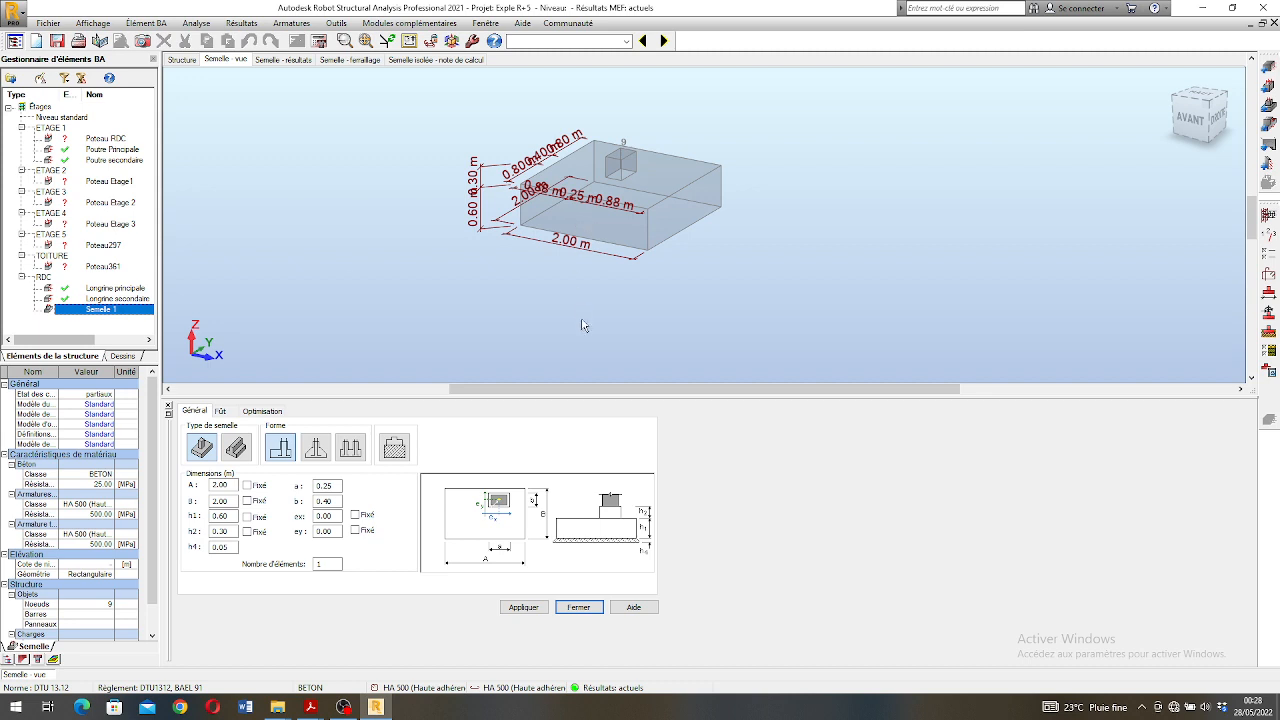
- Inspect the 3D model of Semelle 1 and its dimensions from a lower viewing angle
right_click(511, 318)
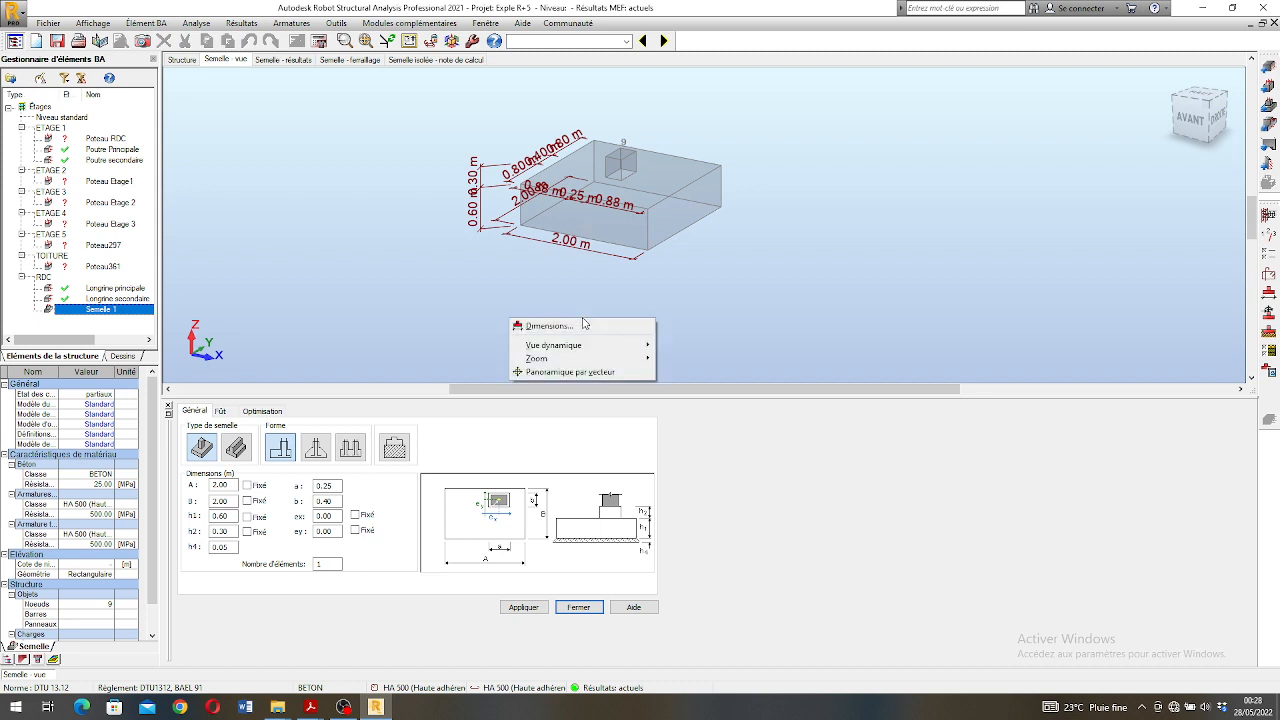
left_click(572, 268)
scroll(581, 205, "up", 3)
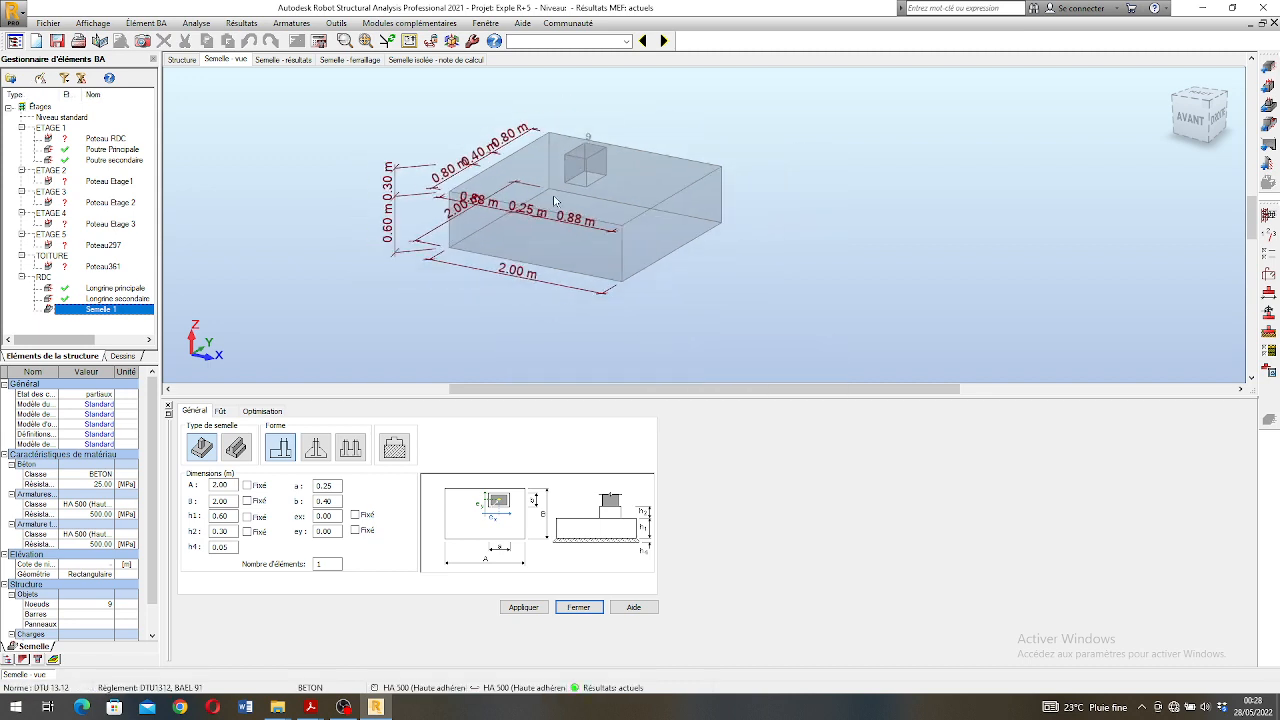
right_click(781, 247)
mouse_move(841, 279)
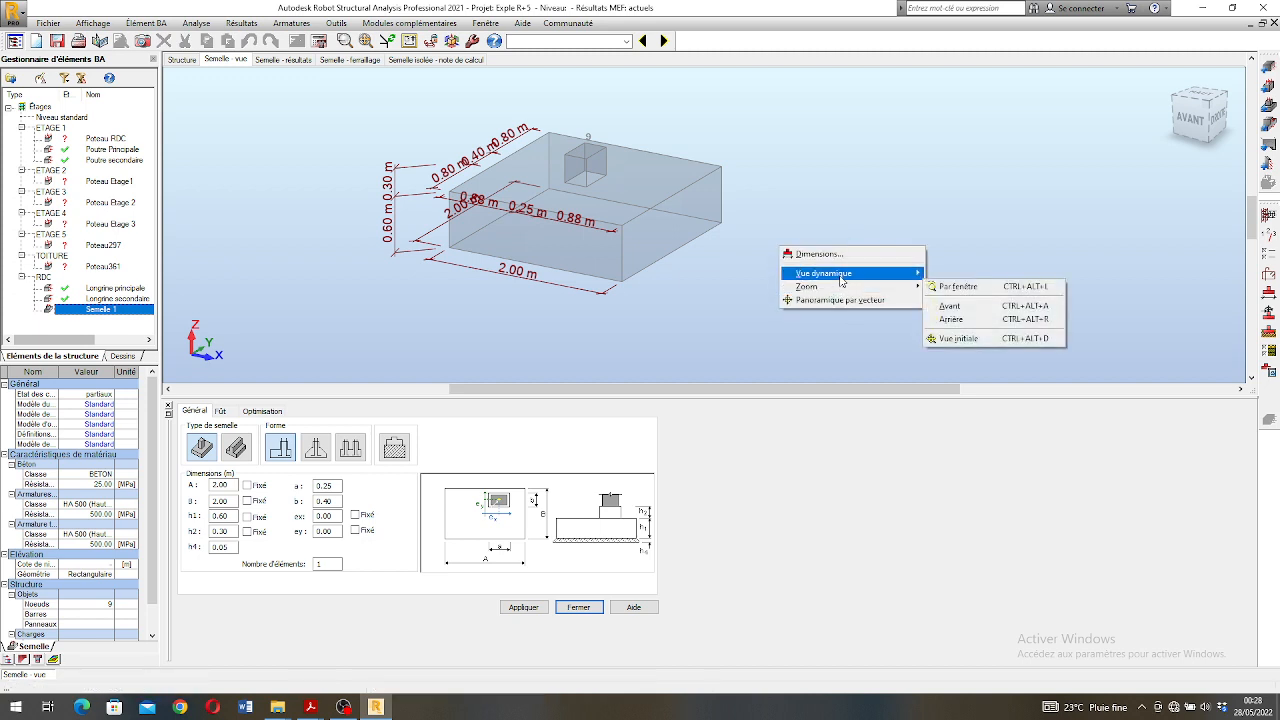
left_click(938, 287)
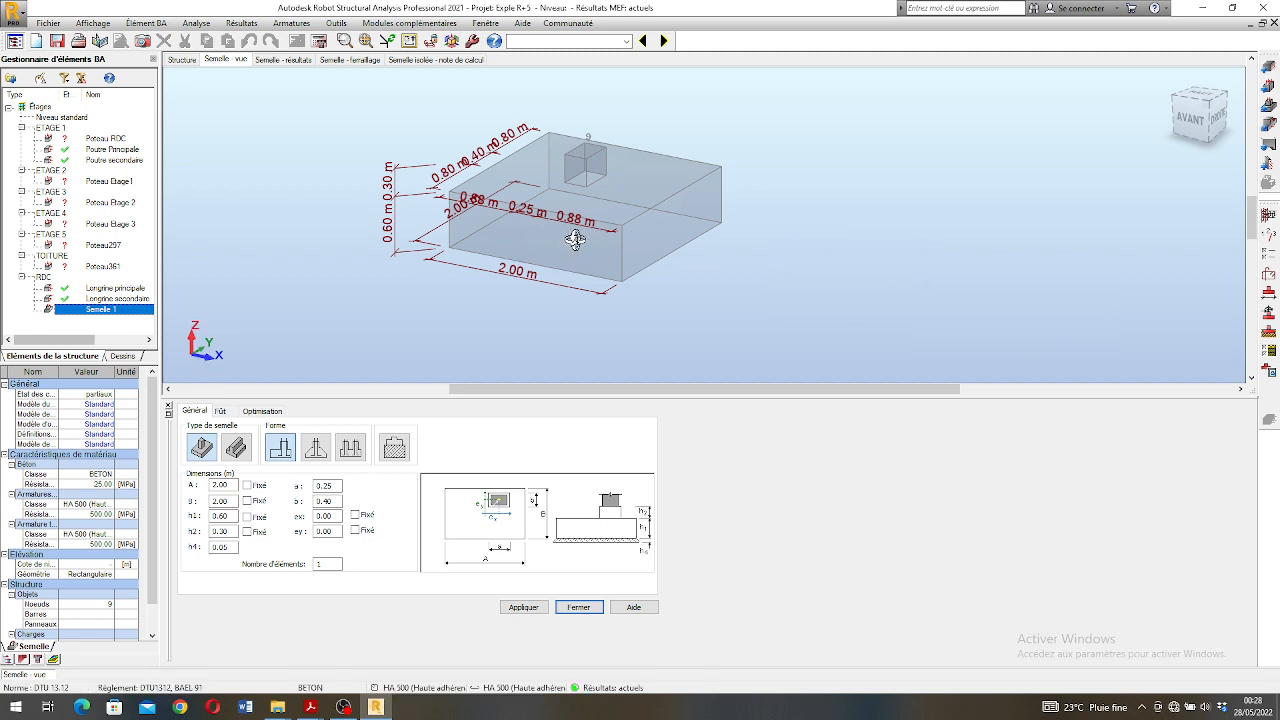
left_click_drag(575, 238, 569, 212)
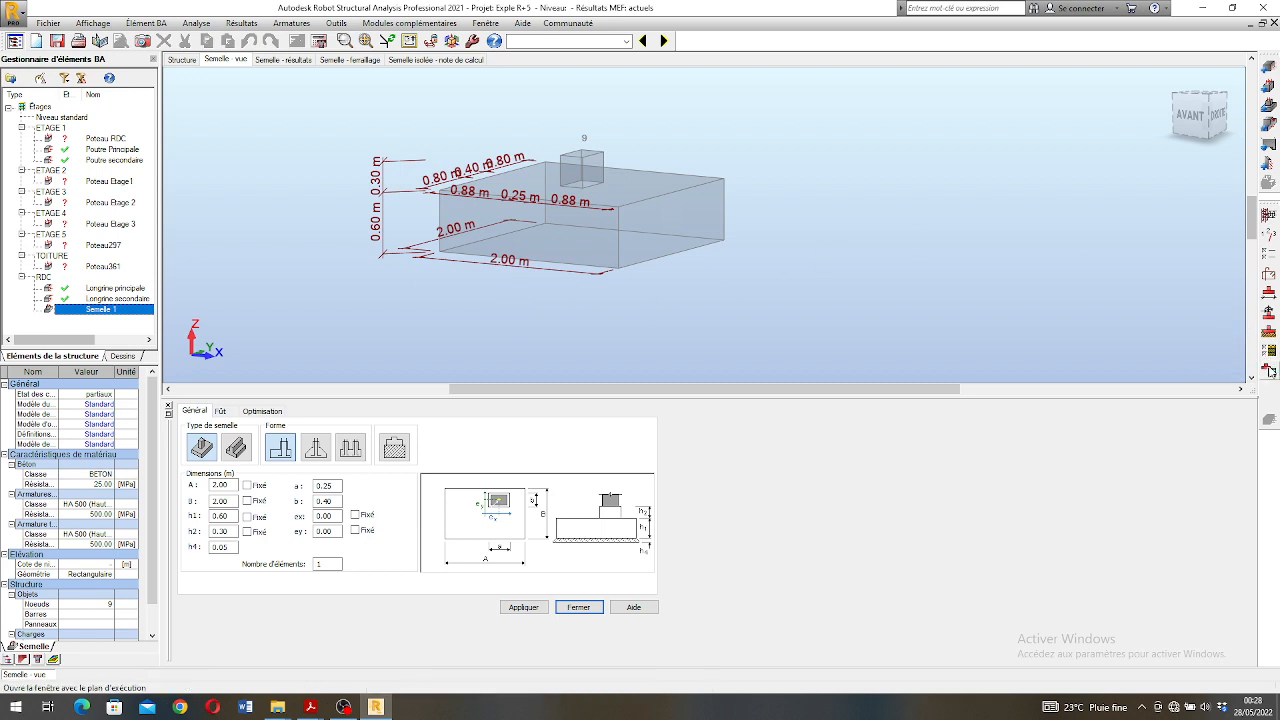
- Set the footing's pressiometric stress type to ELS in the geotechnical options and enter a new qu value
left_click(1268, 351)
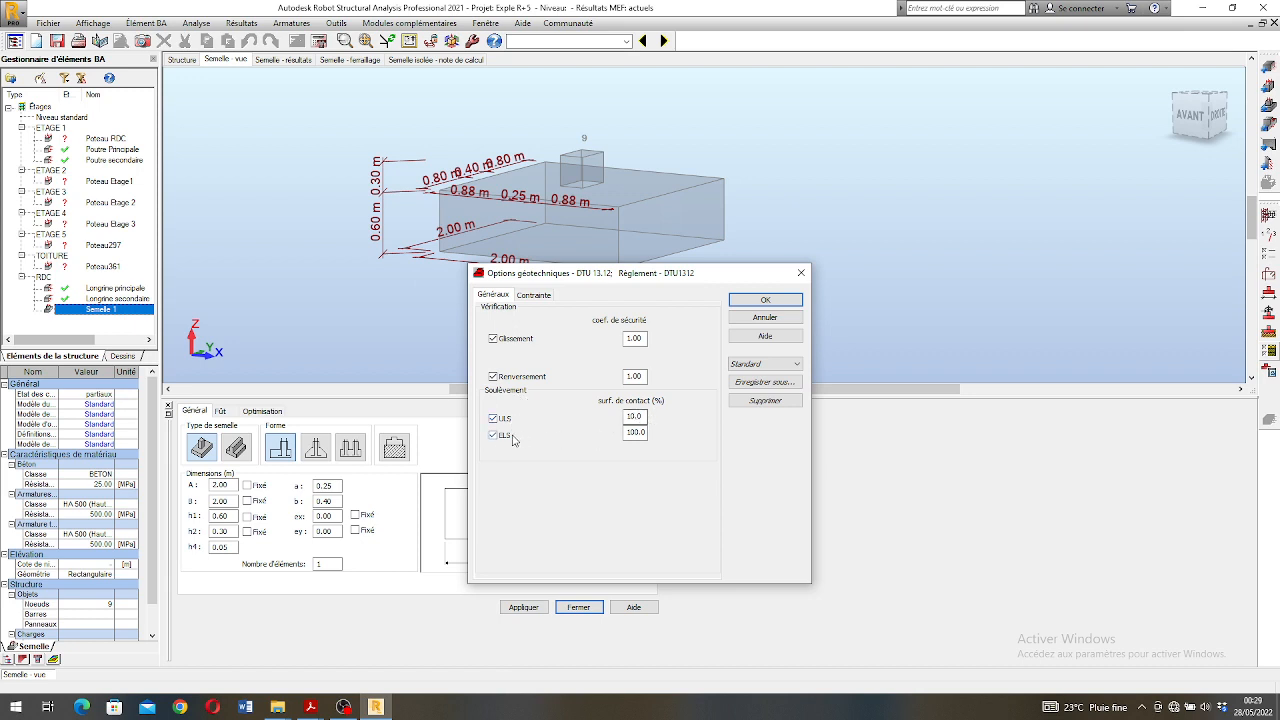
left_click(534, 295)
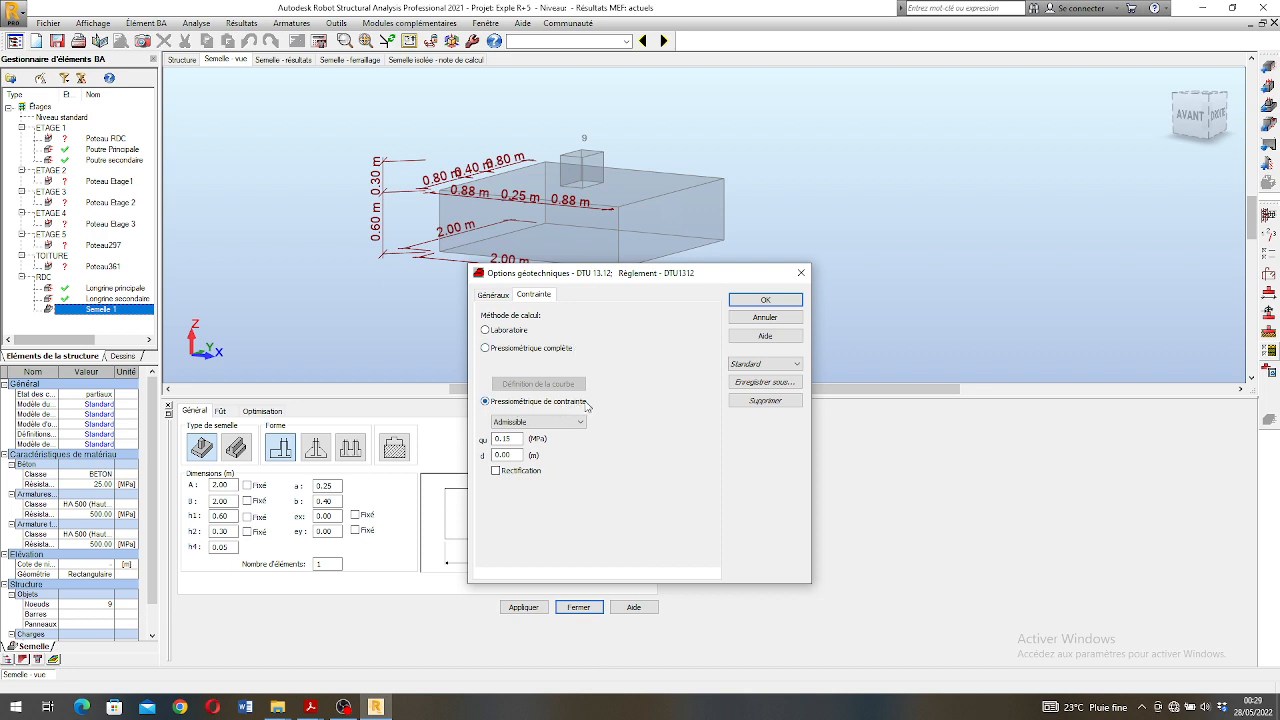
left_click(545, 423)
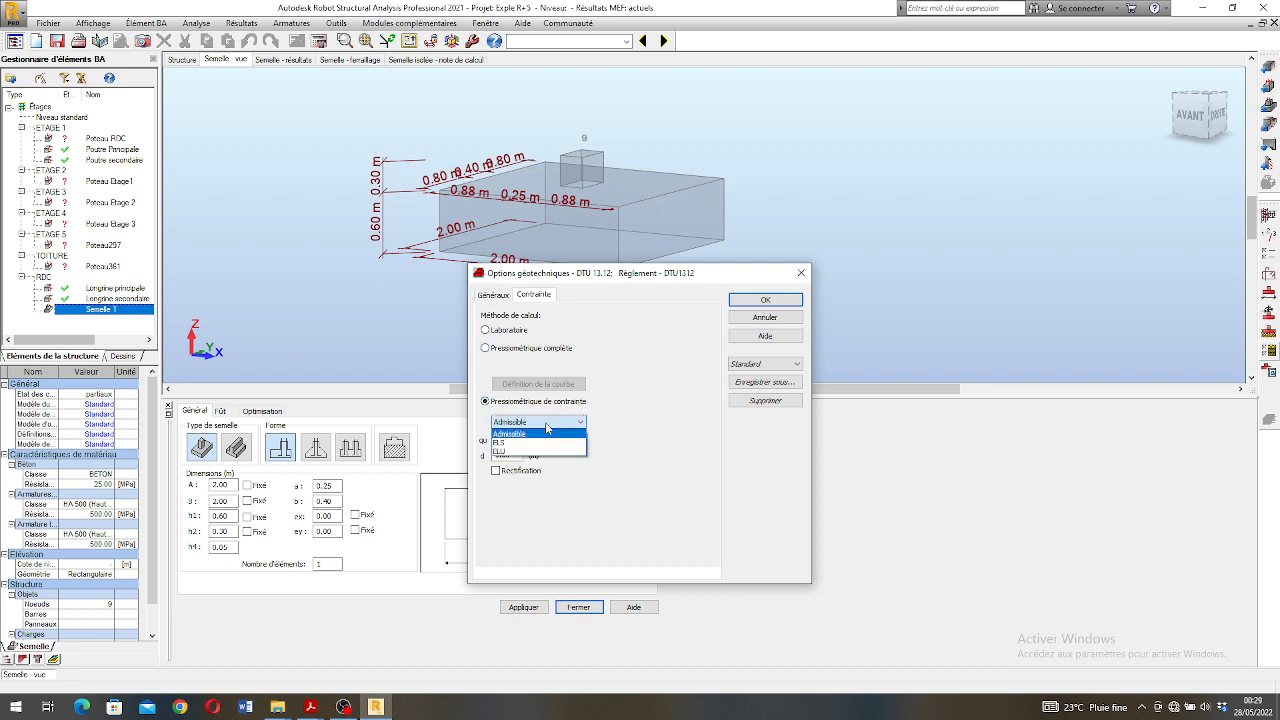
left_click(545, 423)
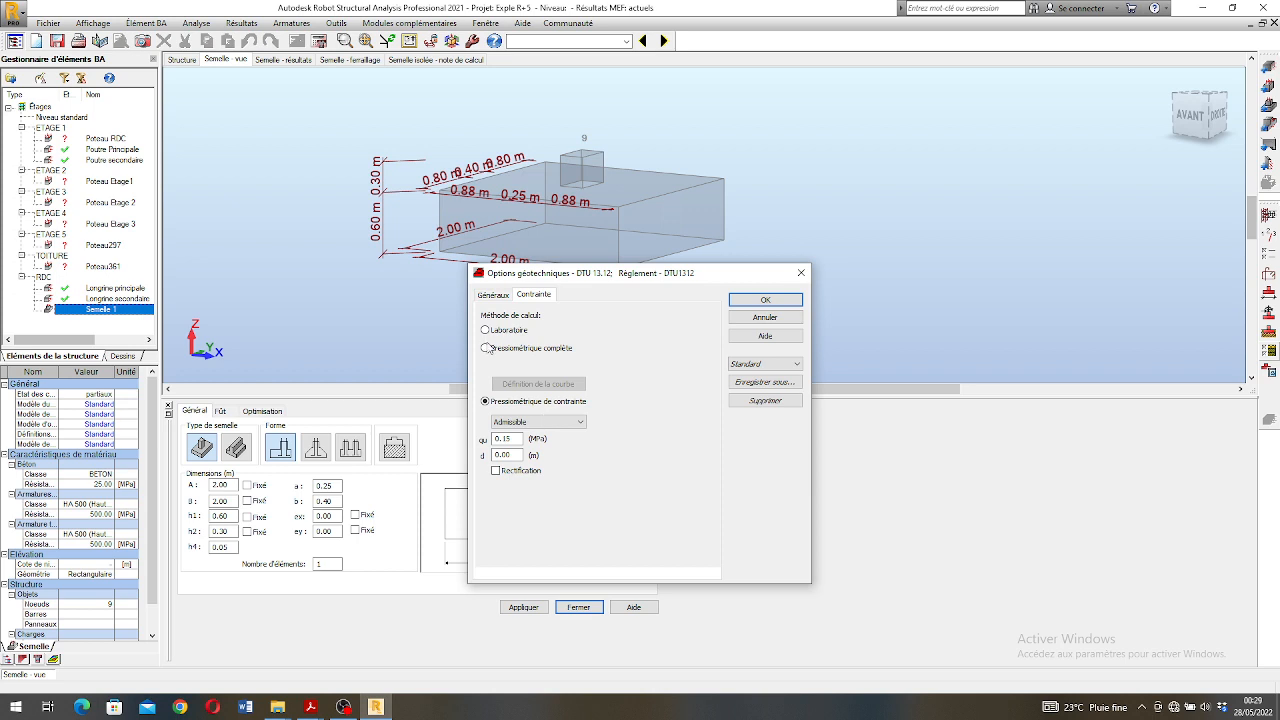
left_click(522, 421)
left_click(514, 445)
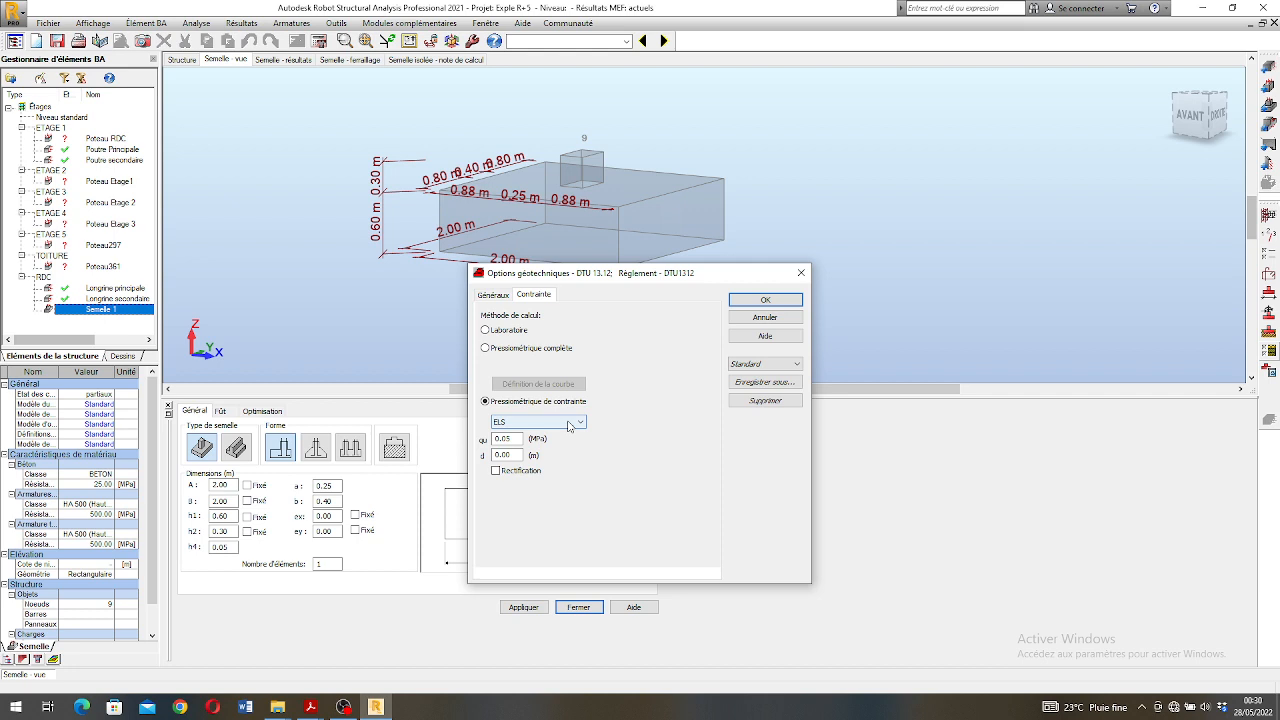
left_click_drag(514, 439, 474, 448)
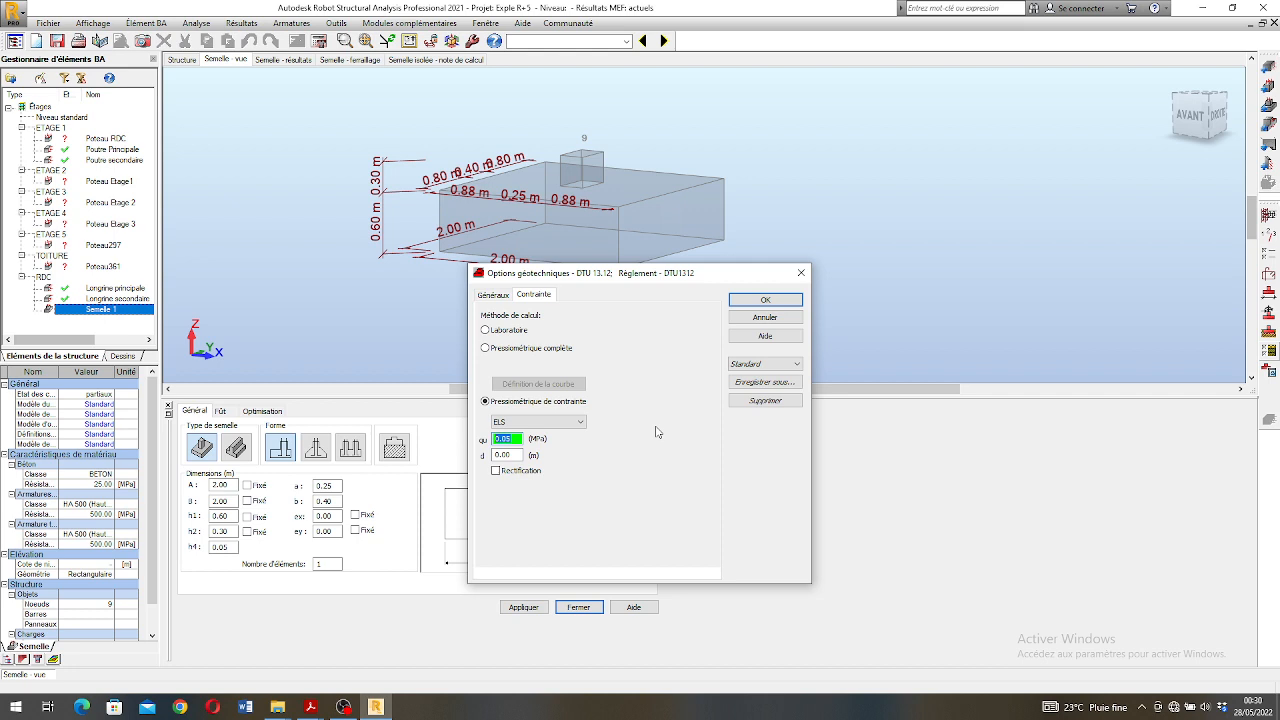
type("0")
left_click(745, 301)
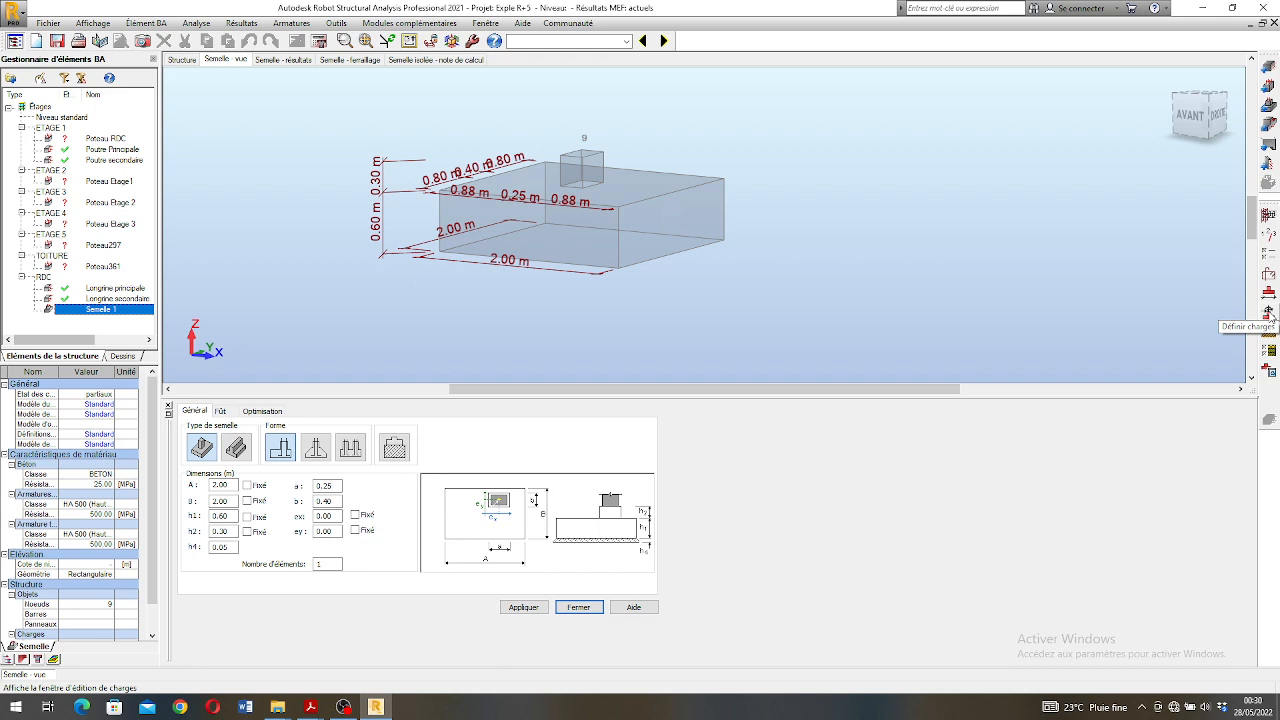
- Change Semelle 1 to the trapezoidal shape, checking its optimisation and shaft settings before applying it
left_click_drag(612, 202, 600, 208)
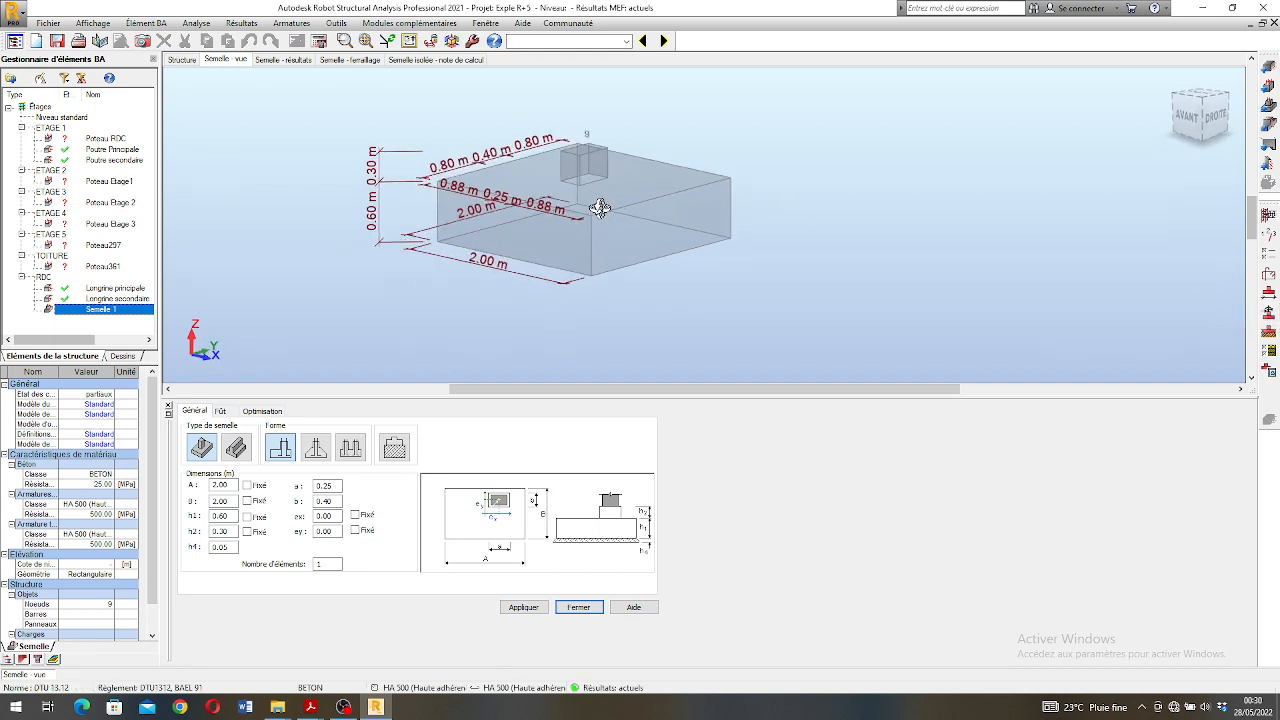
middle_click_drag(600, 208, 585, 187, "shift")
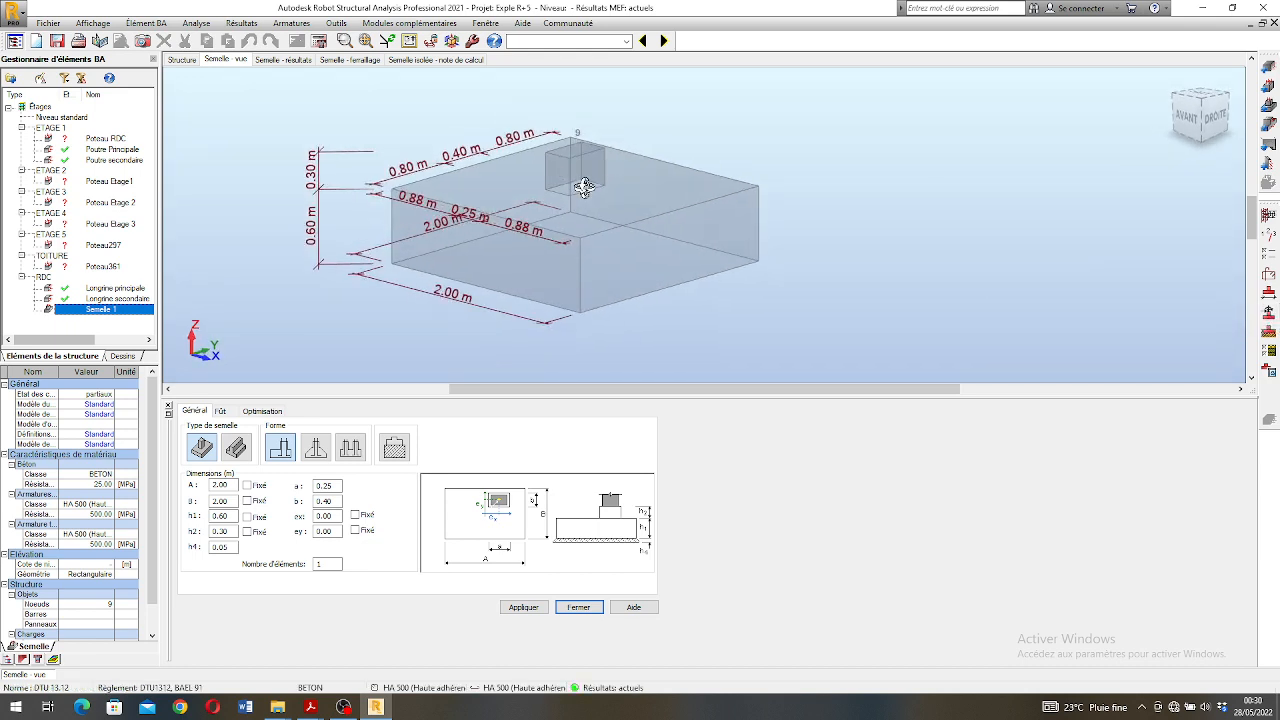
left_click(1268, 294)
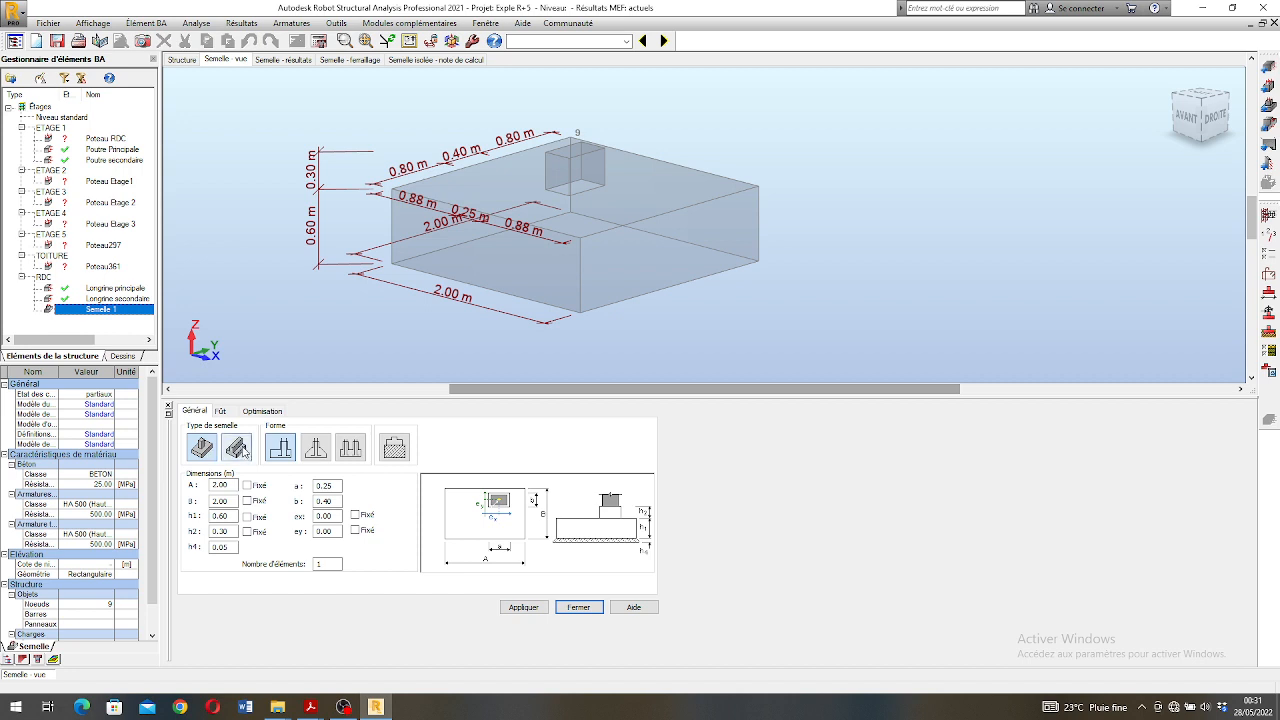
left_click(316, 452)
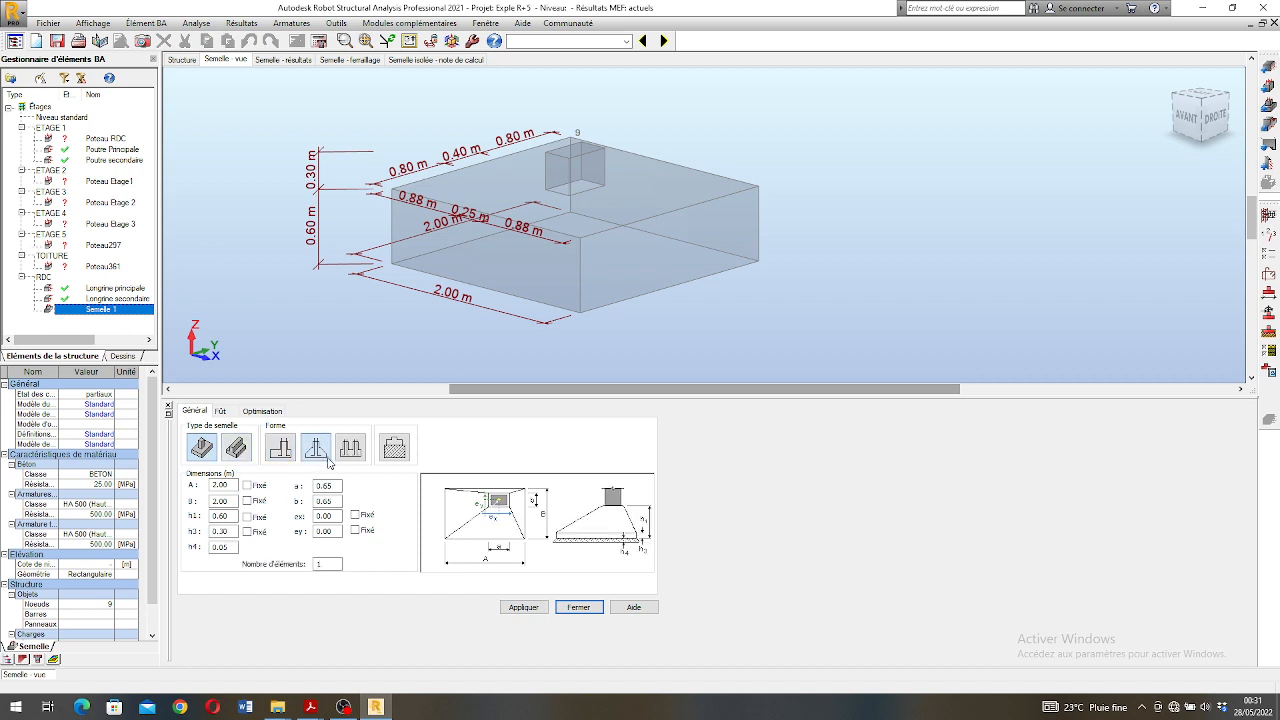
left_click(259, 412)
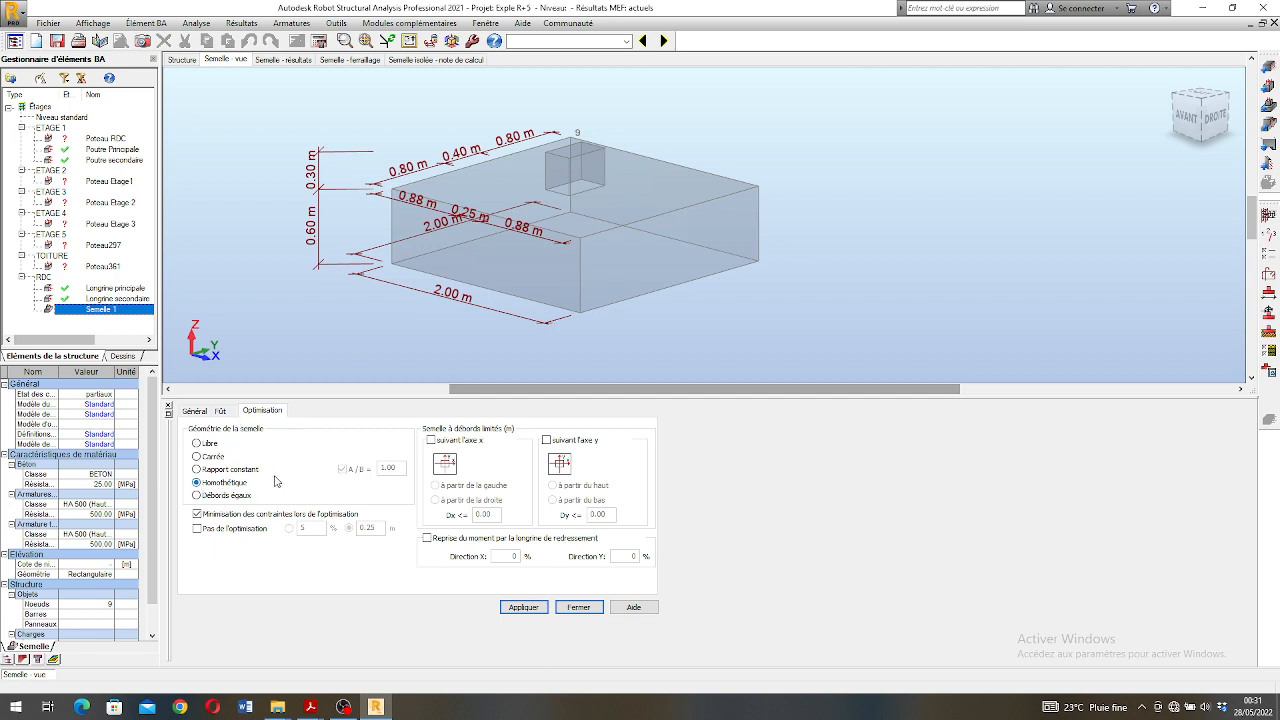
left_click(224, 414)
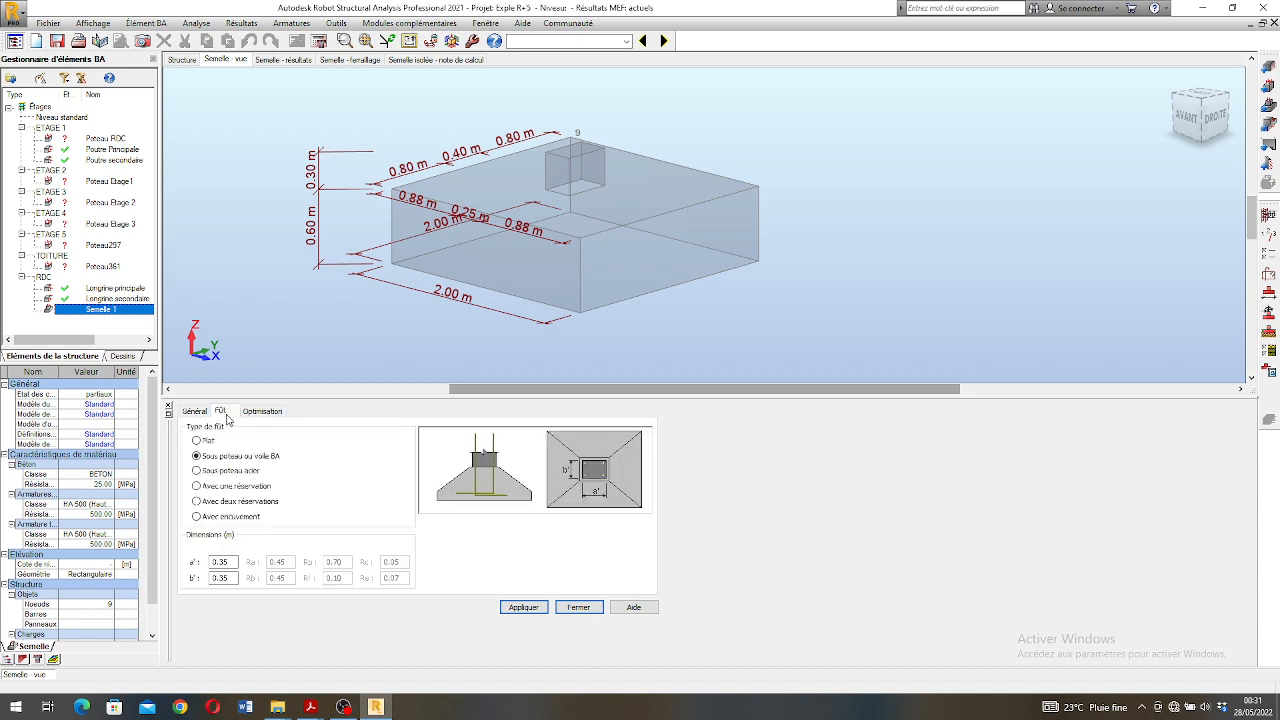
left_click(196, 413)
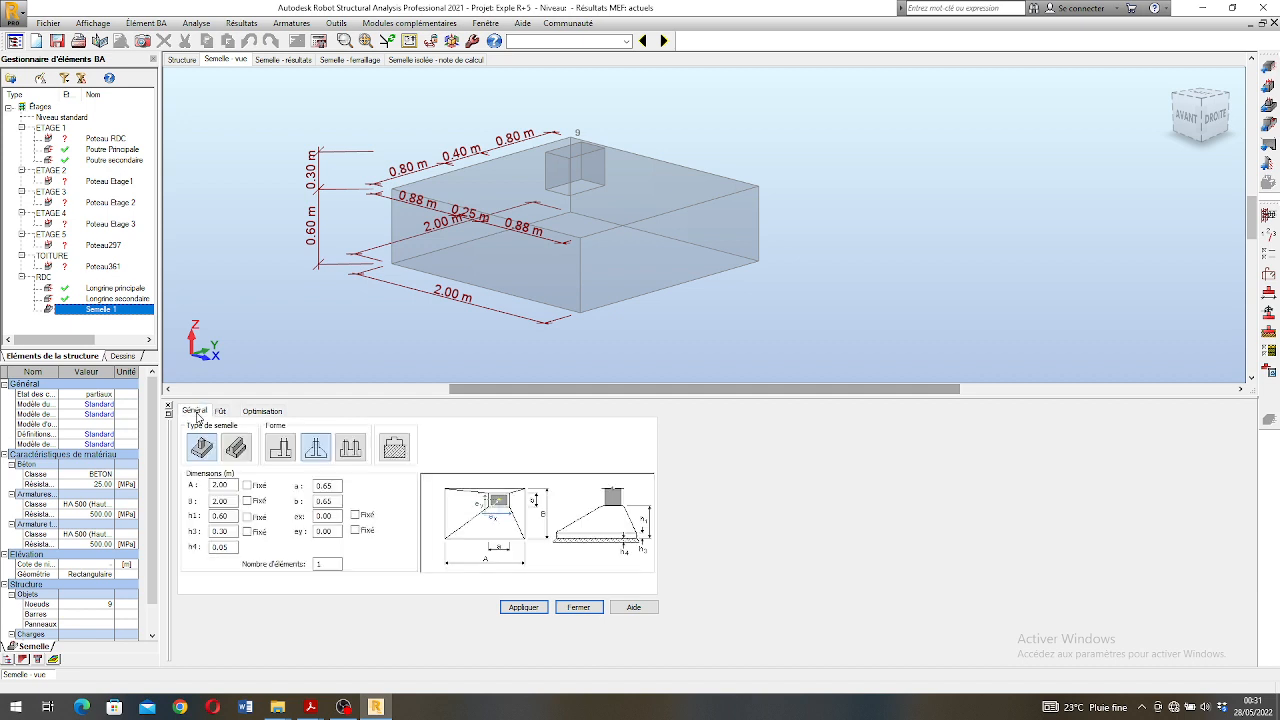
left_click(222, 413)
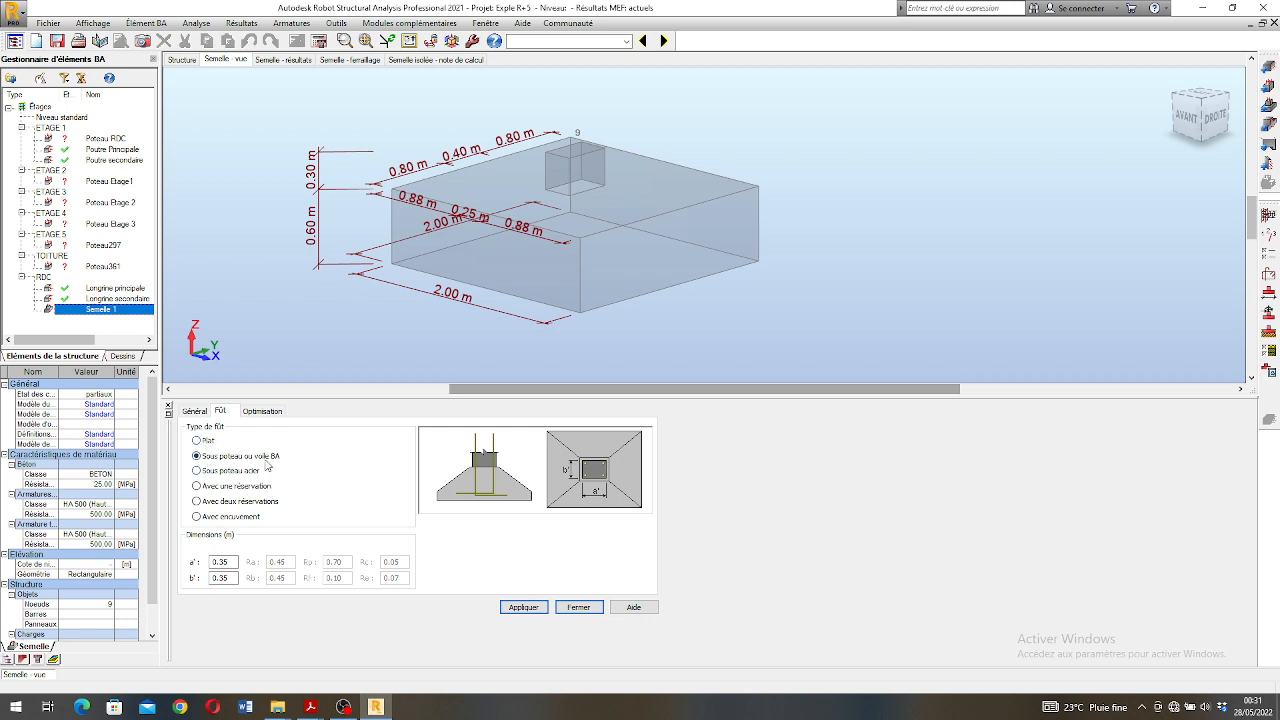
left_click(195, 411)
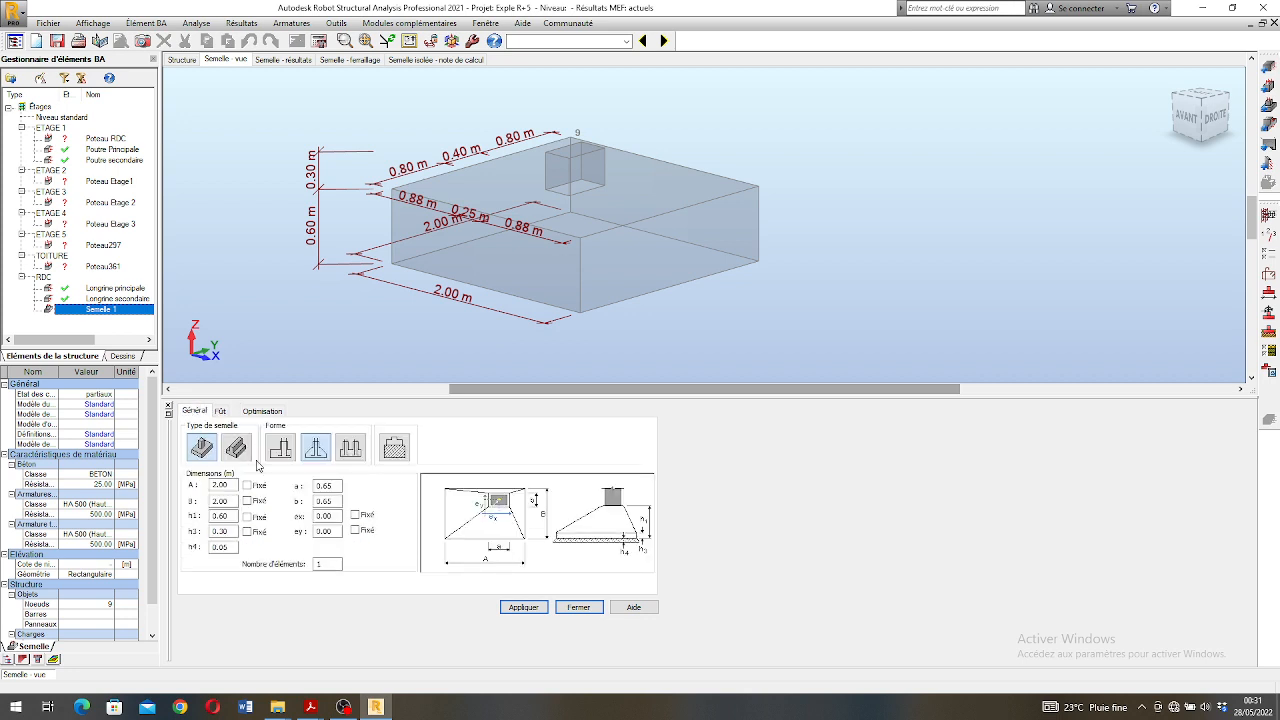
left_click(513, 612)
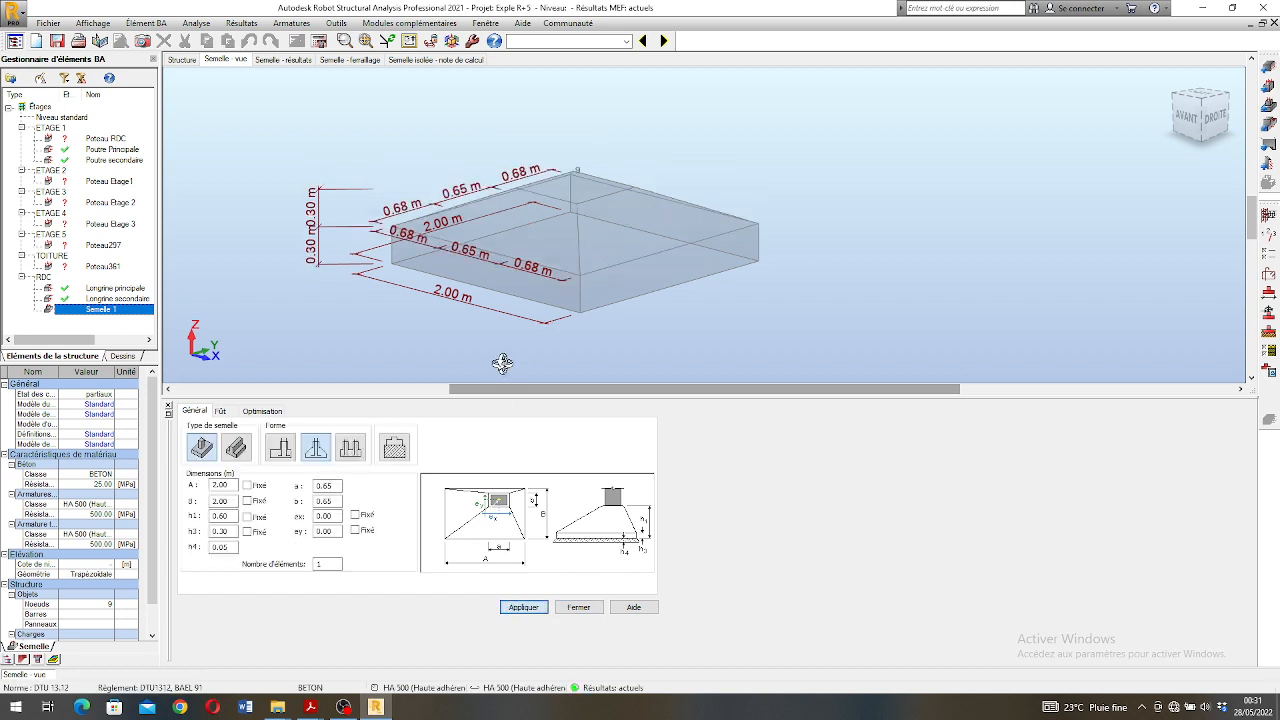
- Examine the trapezoidal Semelle 1 and its dimensions in the 3D view from several angles and distances
left_click_drag(623, 275, 660, 245)
scroll(690, 255, "down", 3)
scroll(660, 245, "up", 3)
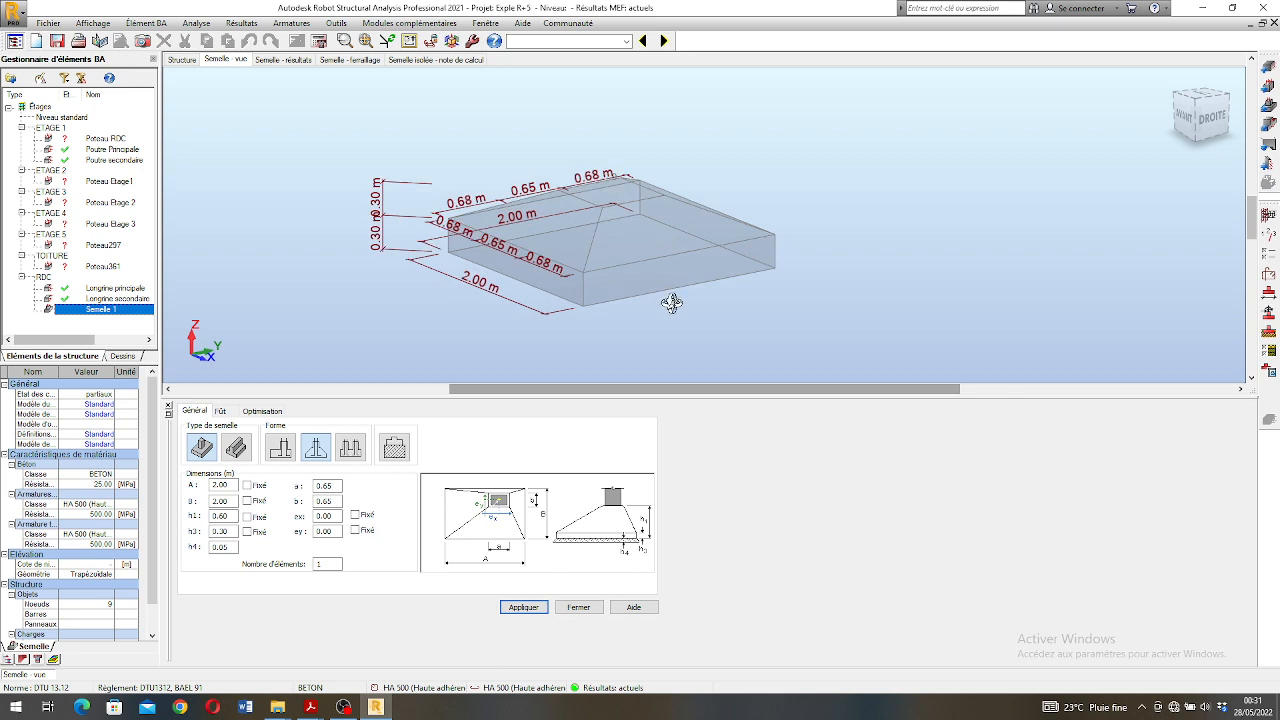
scroll(484, 245, "down", 3)
scroll(543, 243, "up", 6)
scroll(557, 240, "down", 3)
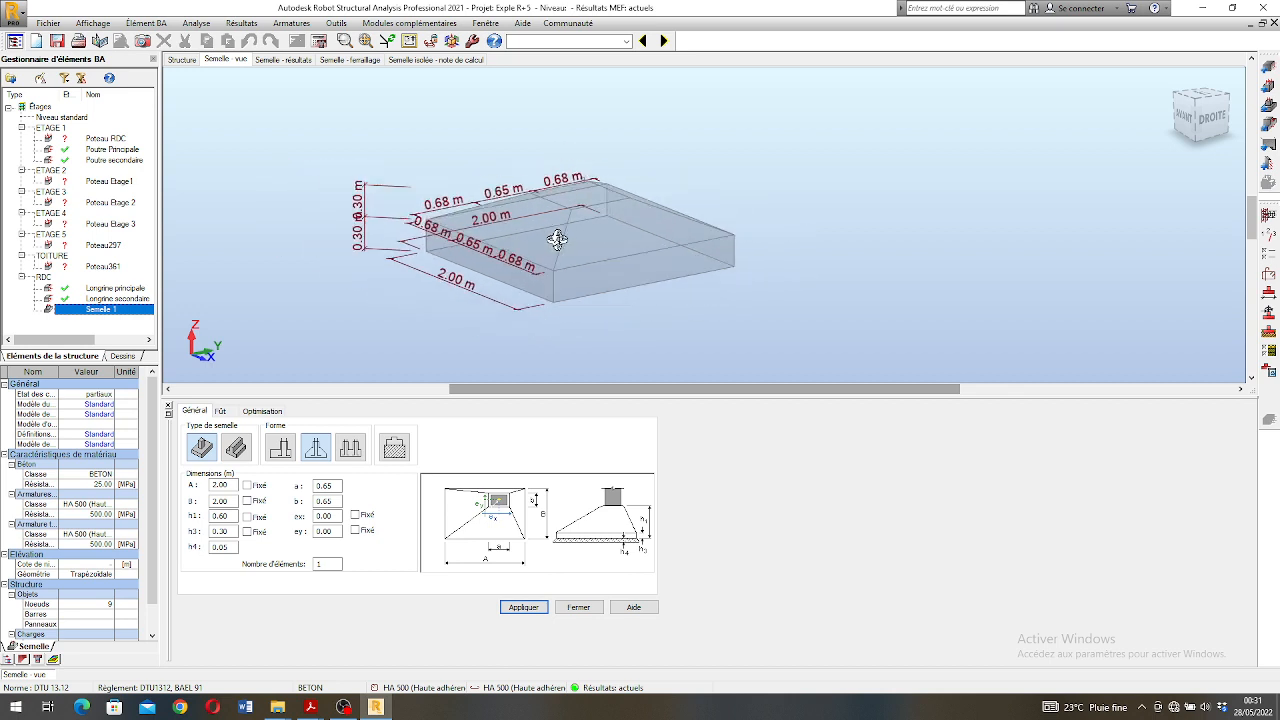
scroll(557, 239, "down", 2)
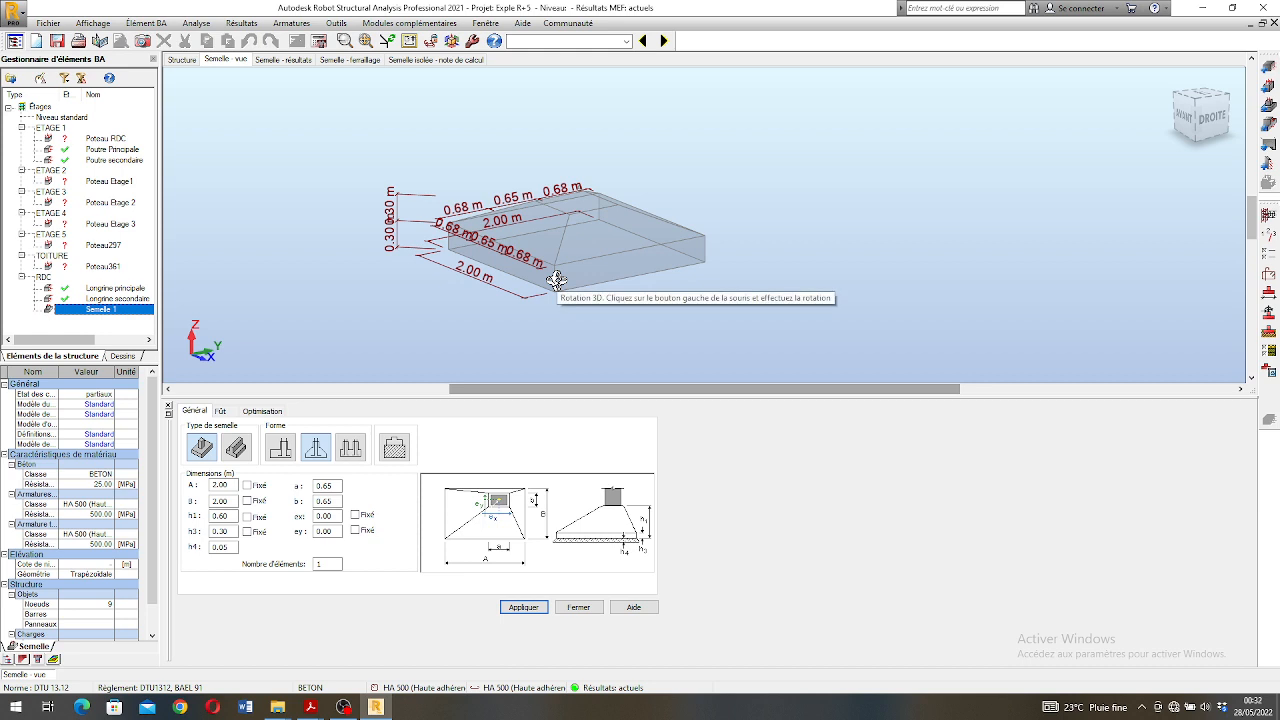
scroll(549, 280, "down", 1)
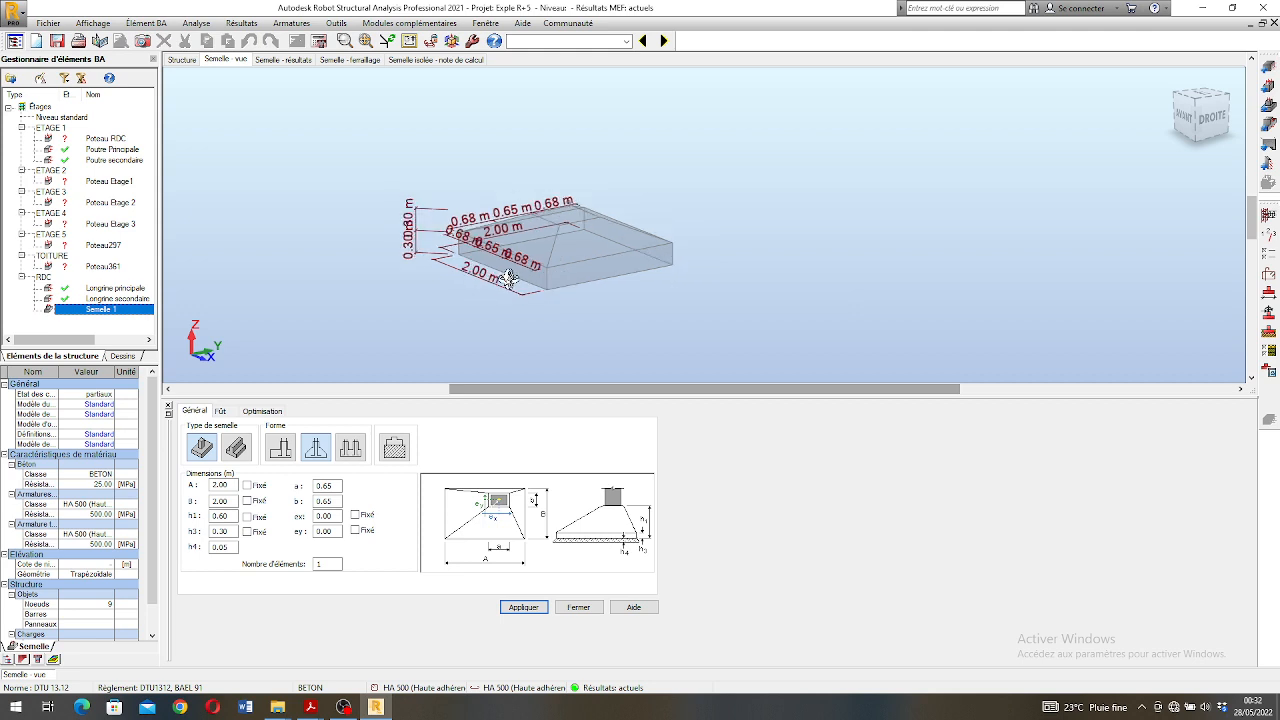
scroll(490, 279, "down", 1)
scroll(587, 257, "up", 2)
scroll(534, 222, "down", 1)
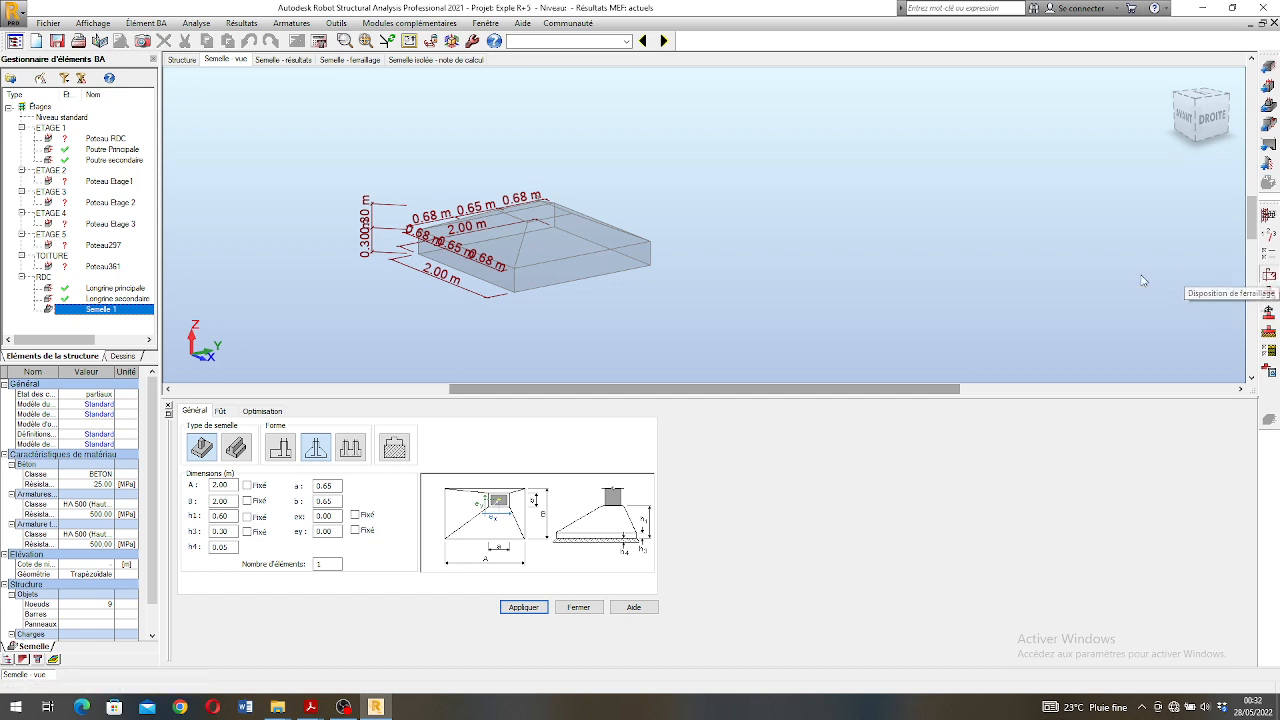
- Choose the third shaft reinforcement mode in Semelle 1's reinforcement layout, and review the starter bar, bar shape and footing settings
left_click(1268, 275)
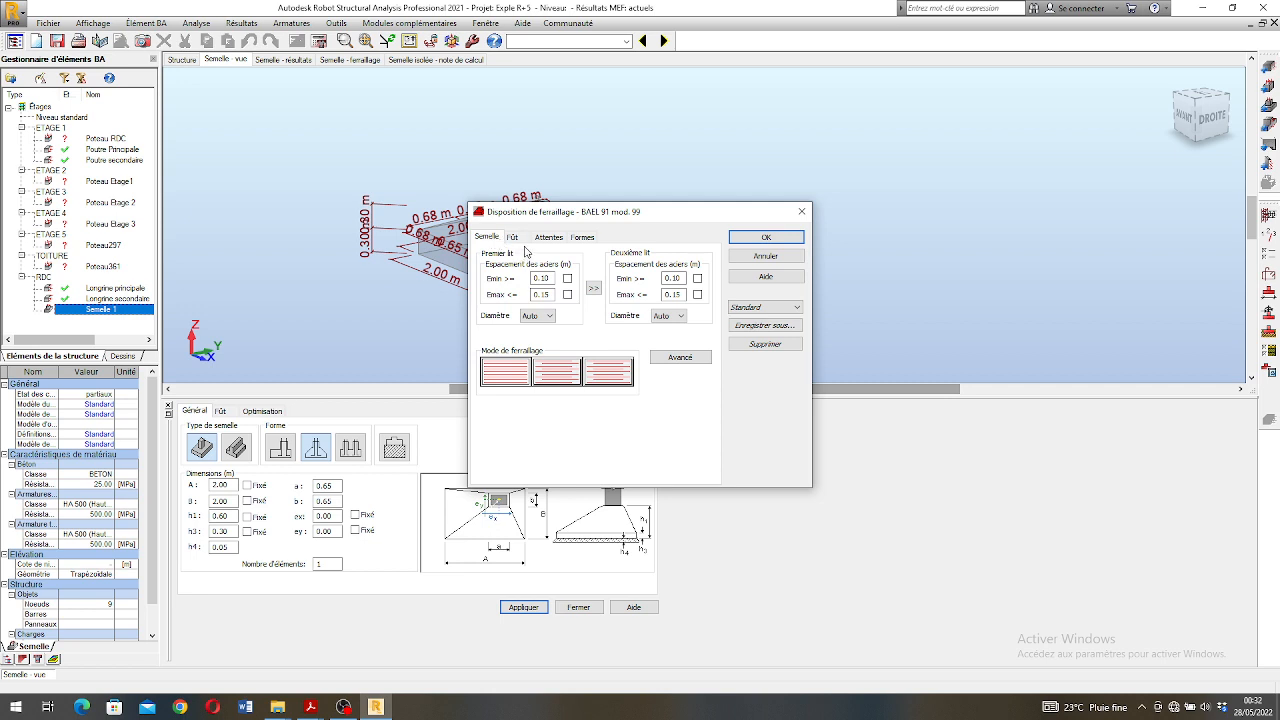
left_click(513, 238)
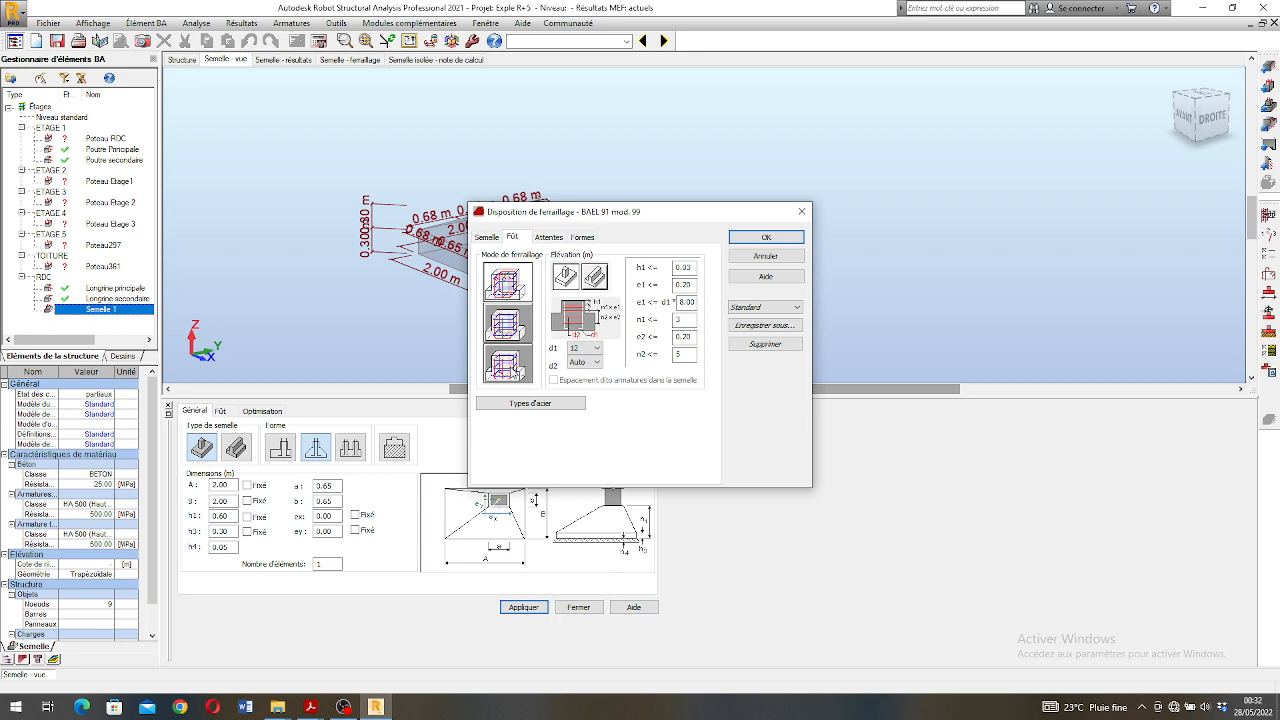
left_click(508, 366)
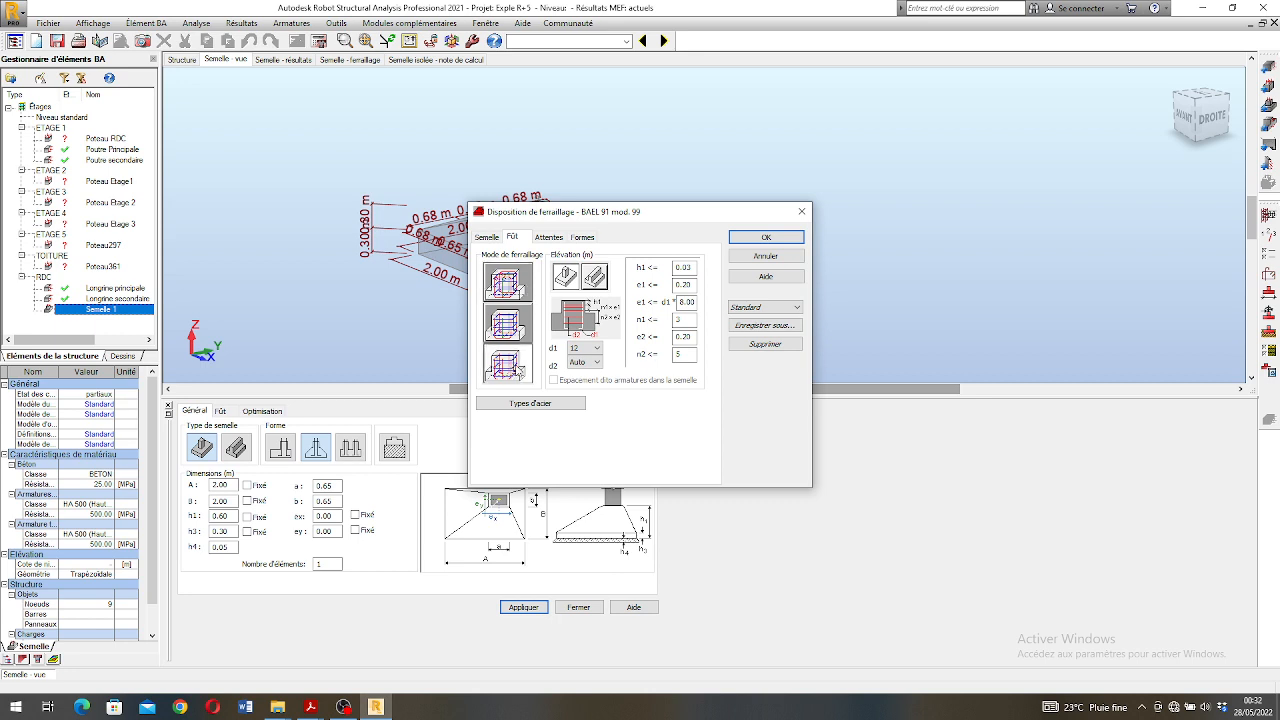
left_click(547, 240)
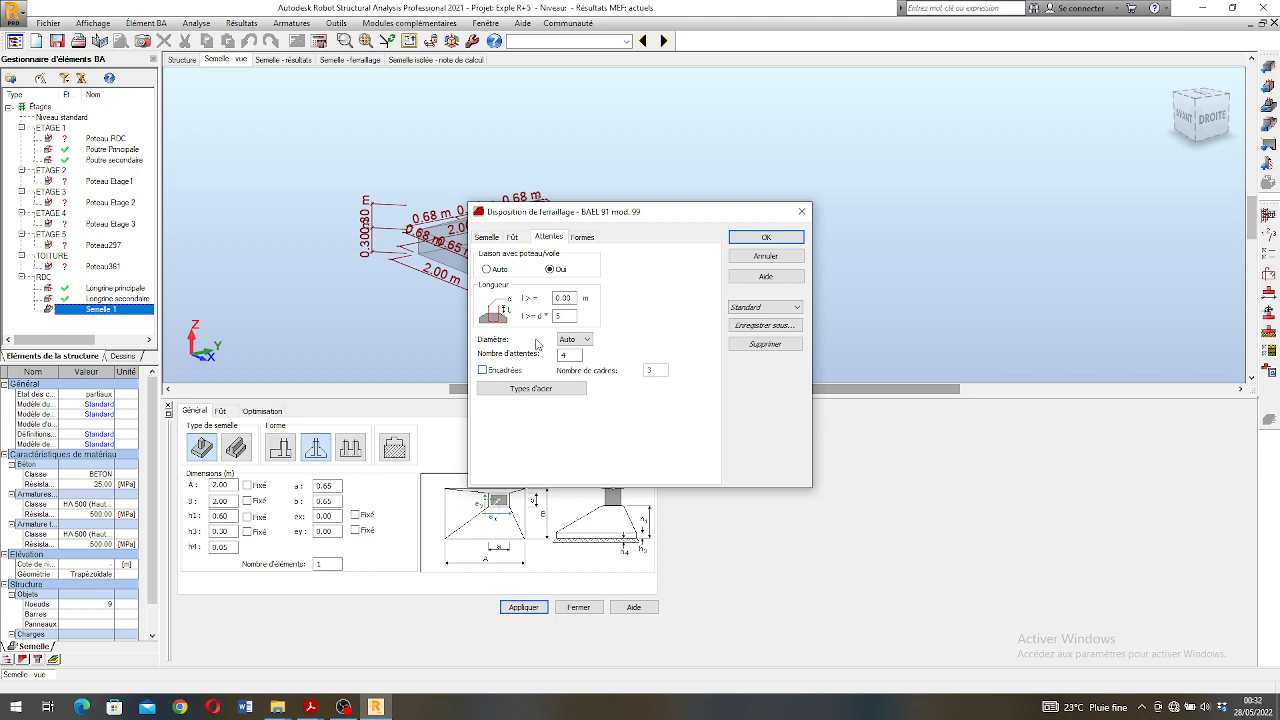
left_click(583, 238)
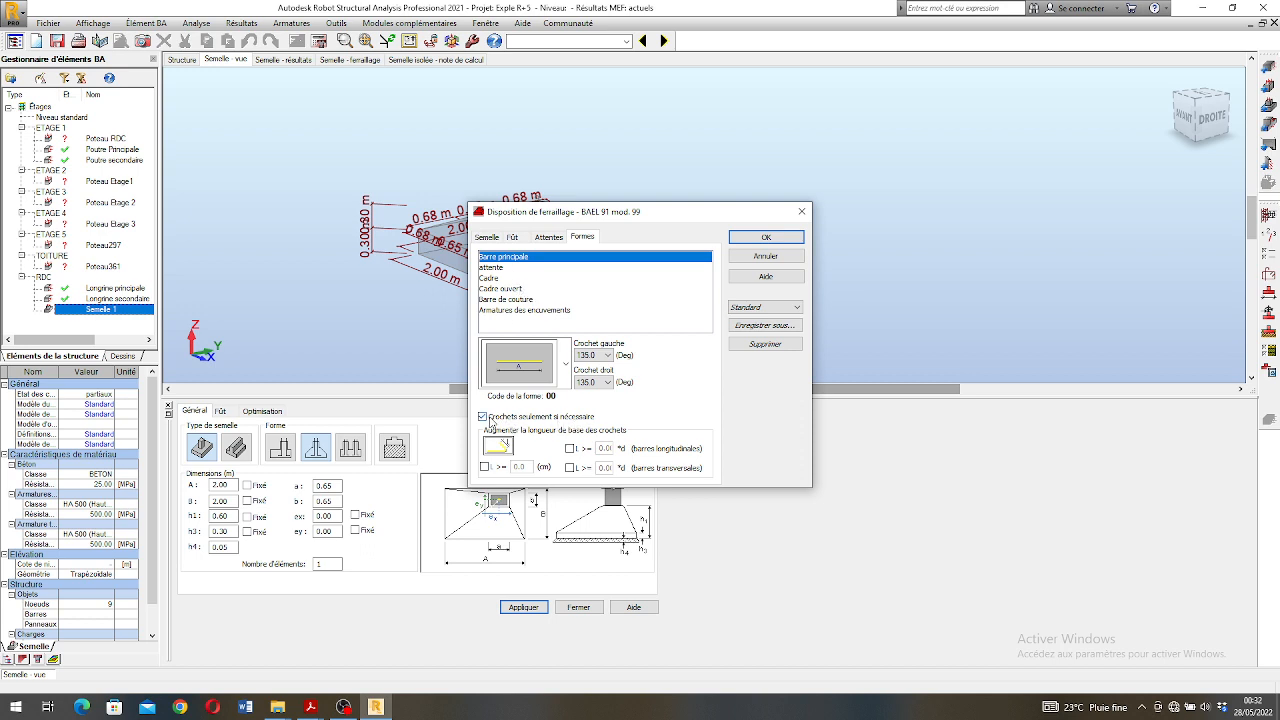
left_click(490, 240)
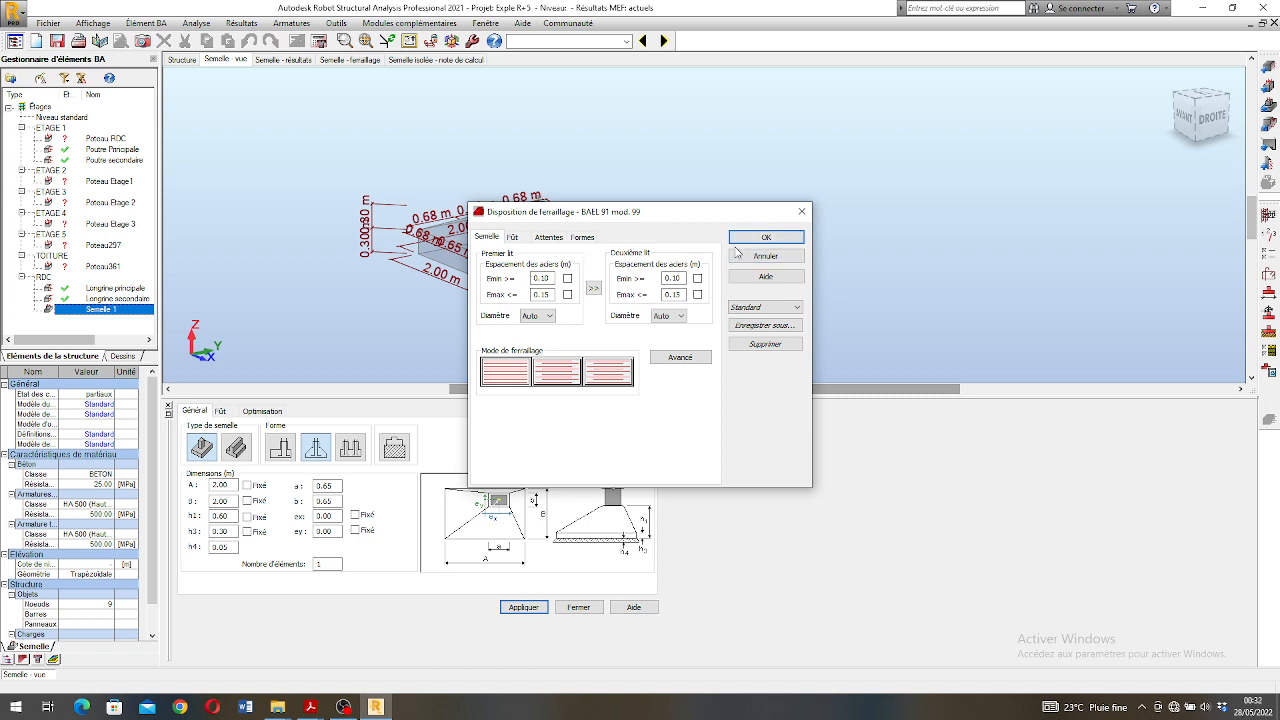
- Set the number of starter bars to 8 in the reinforcement layout, recheck the shaft settings and apply the layout
left_click(546, 238)
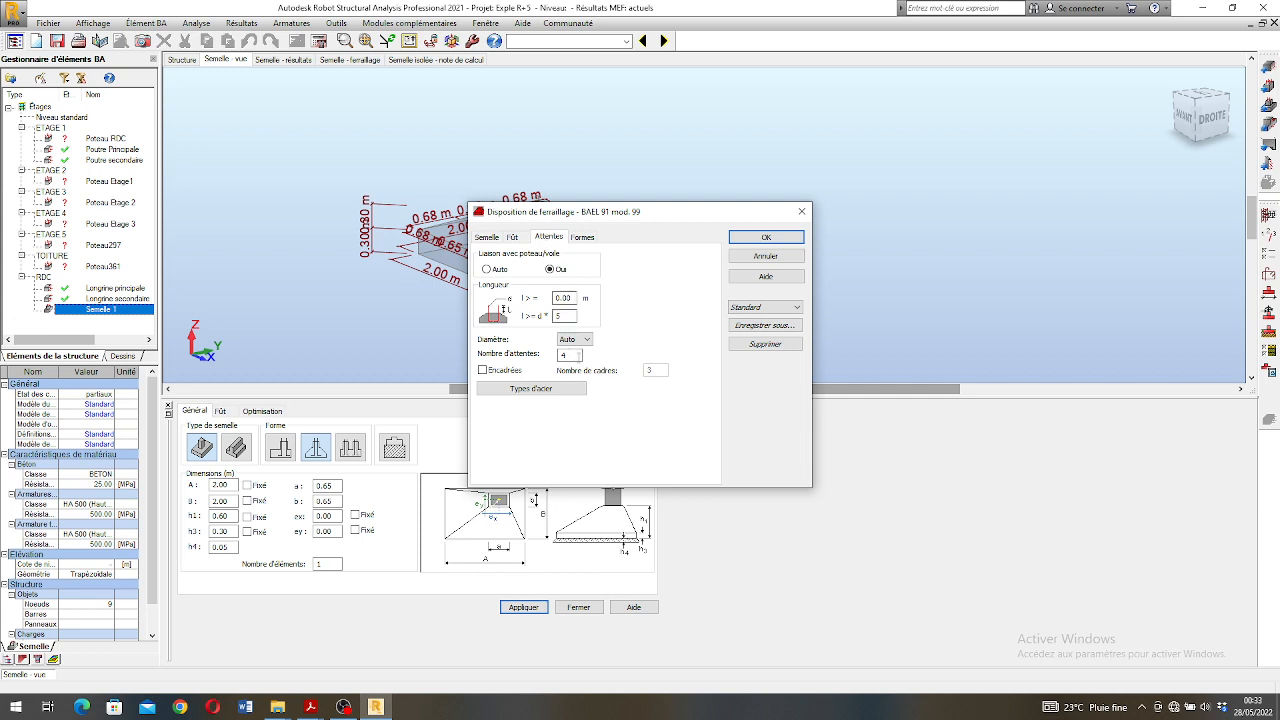
double_click(563, 355)
left_click(581, 237)
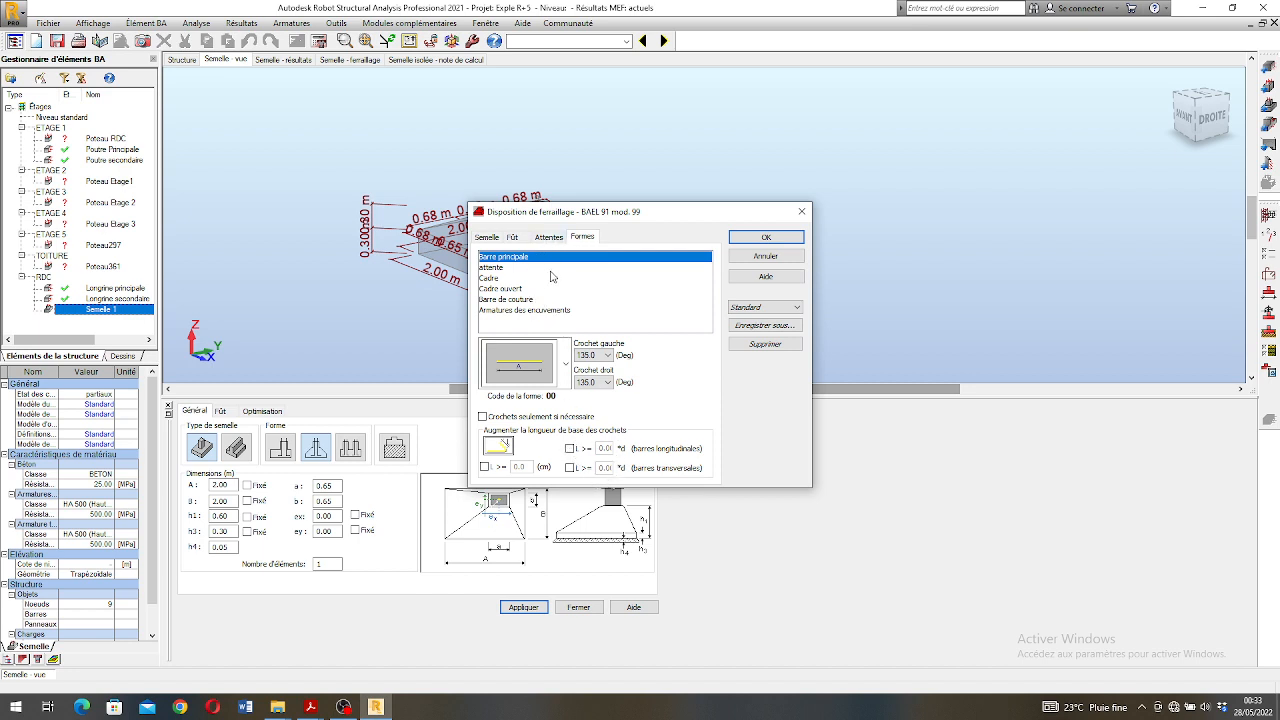
left_click(549, 237)
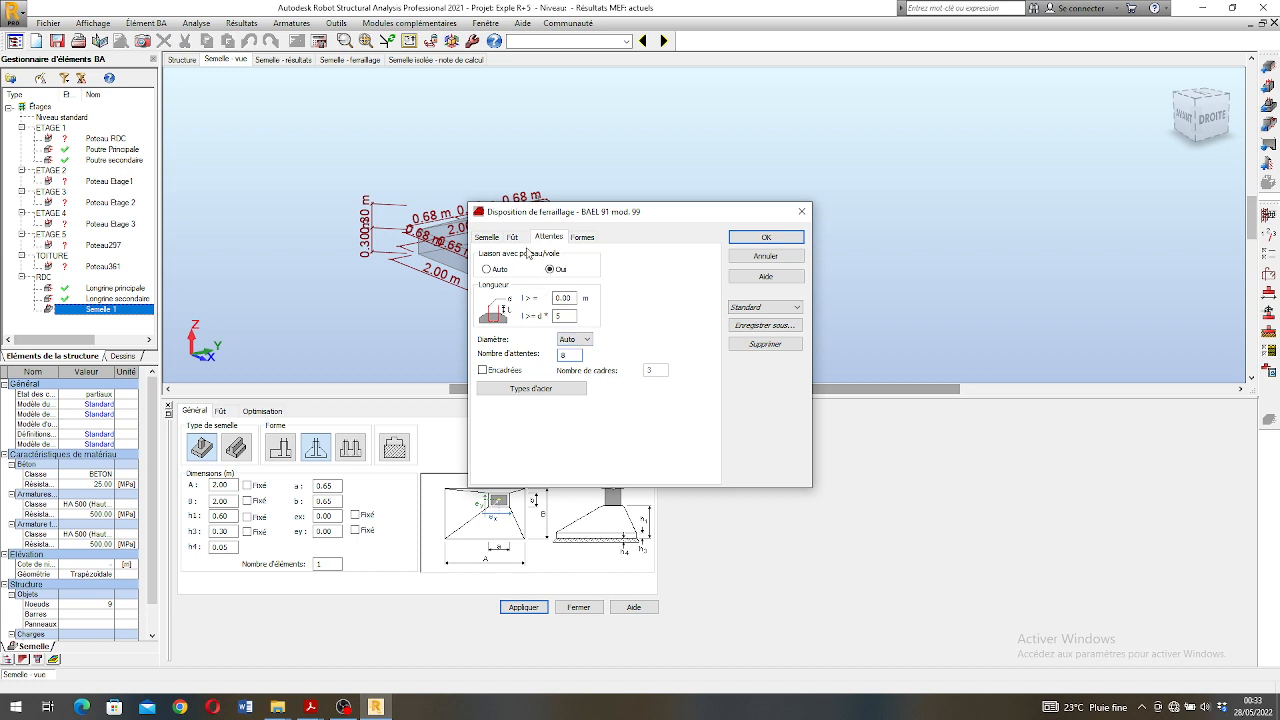
left_click(512, 237)
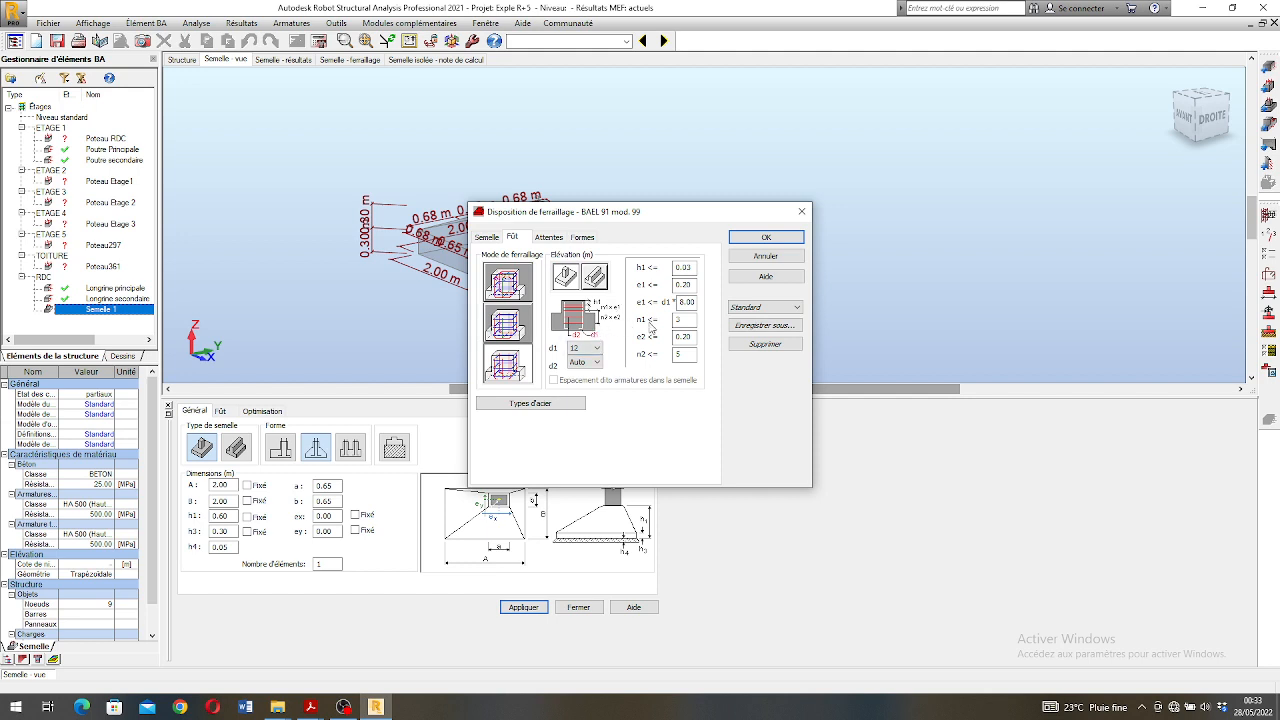
left_click(766, 238)
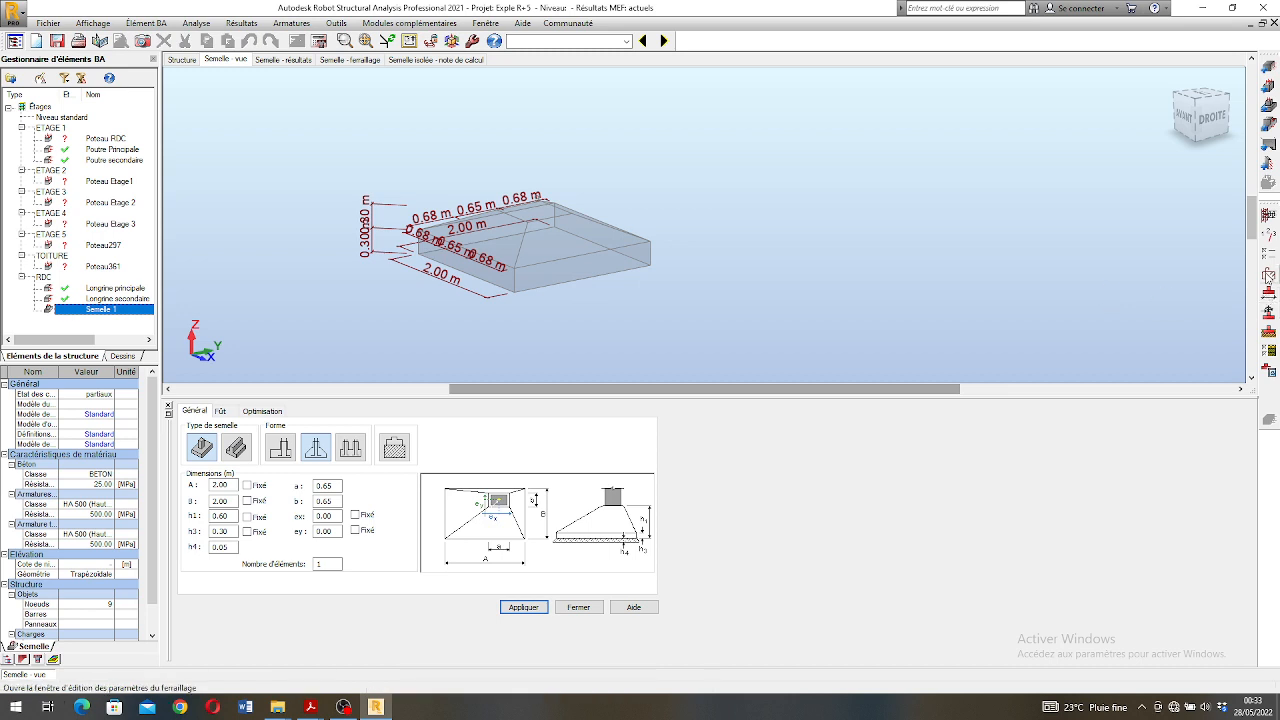
- Review the general calculation options for Semelle 1 and keep BETON as the concrete material
left_click(1267, 255)
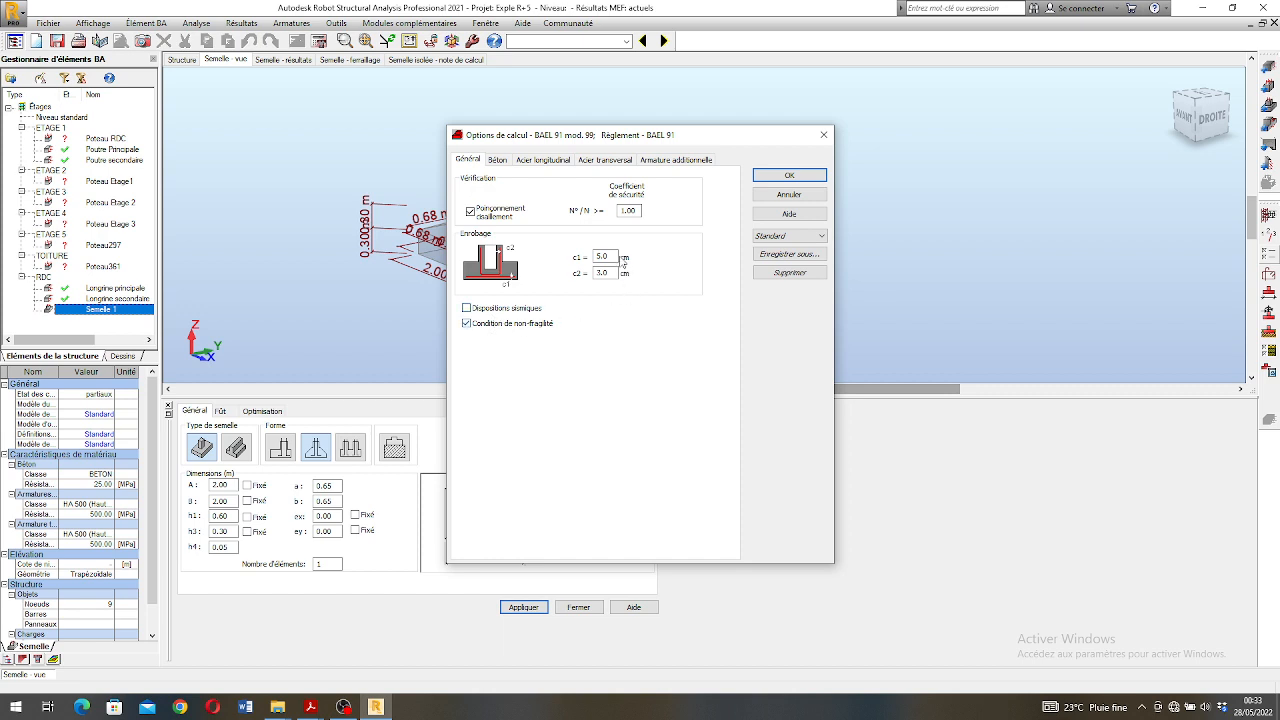
left_click(506, 162)
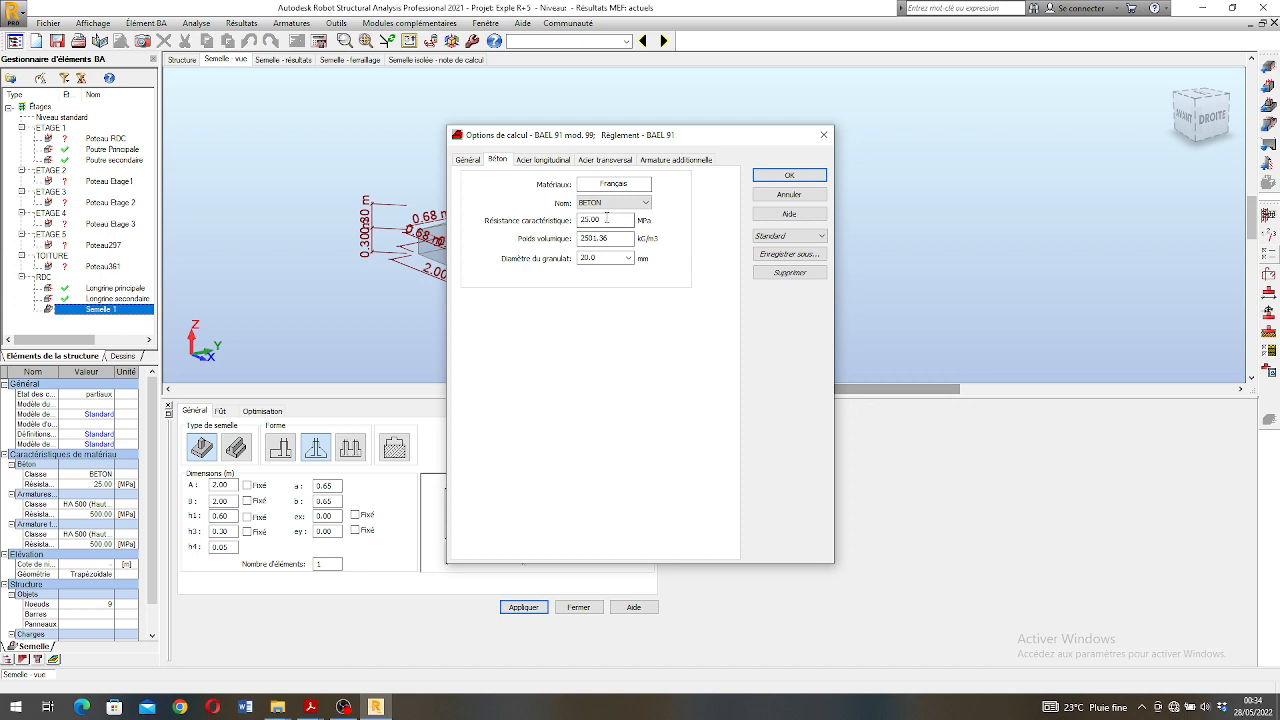
left_click(616, 203)
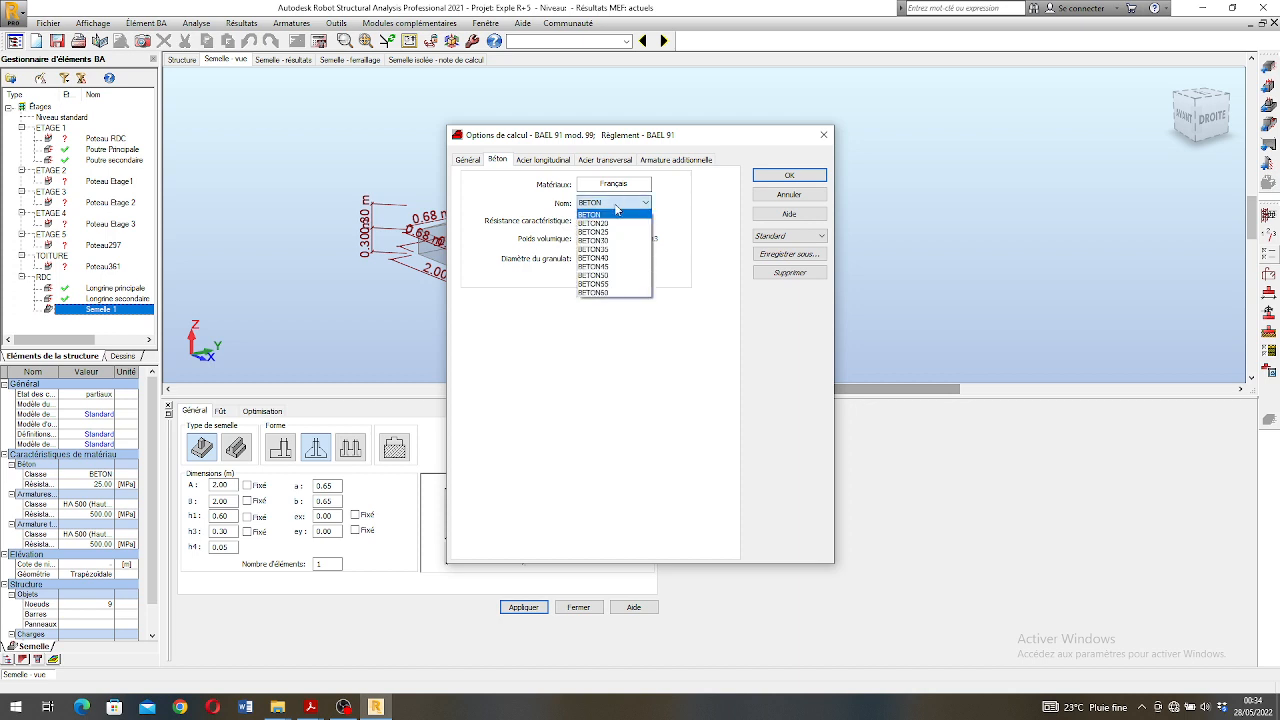
left_click(612, 214)
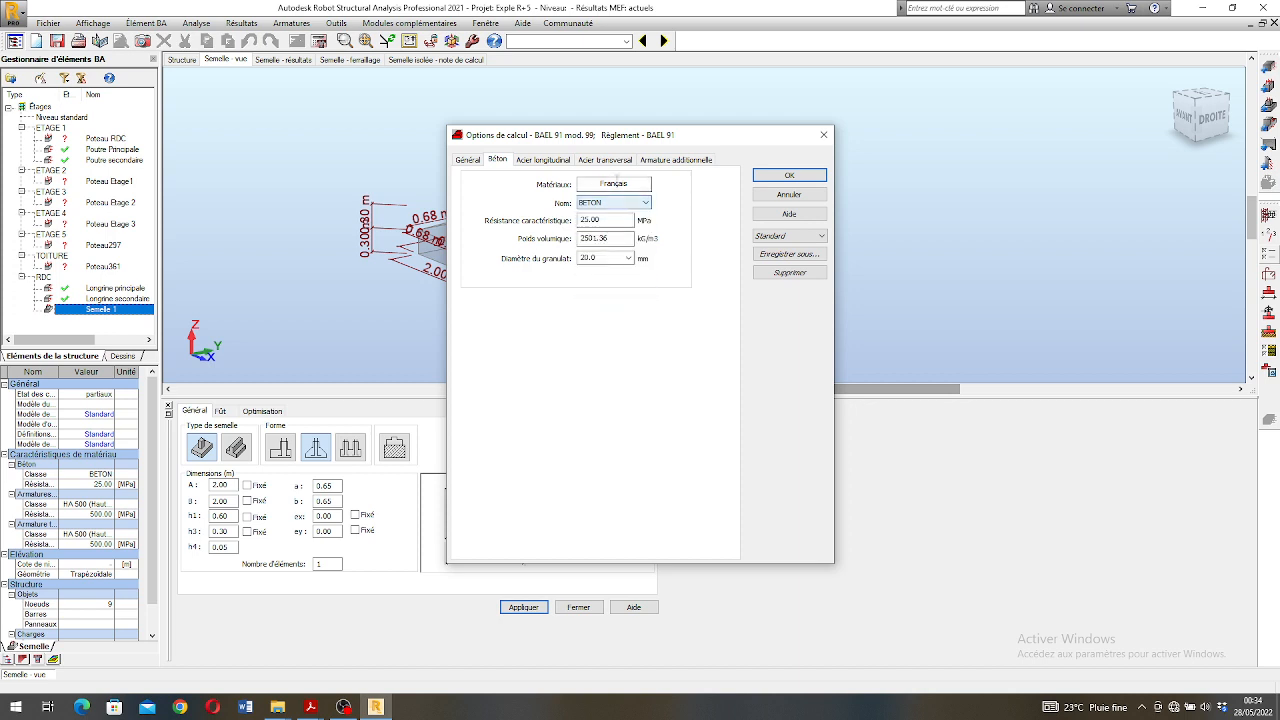
- Restrict the longitudinal steel in the calculation options to the 10 and 12 mm bars
left_click(543, 160)
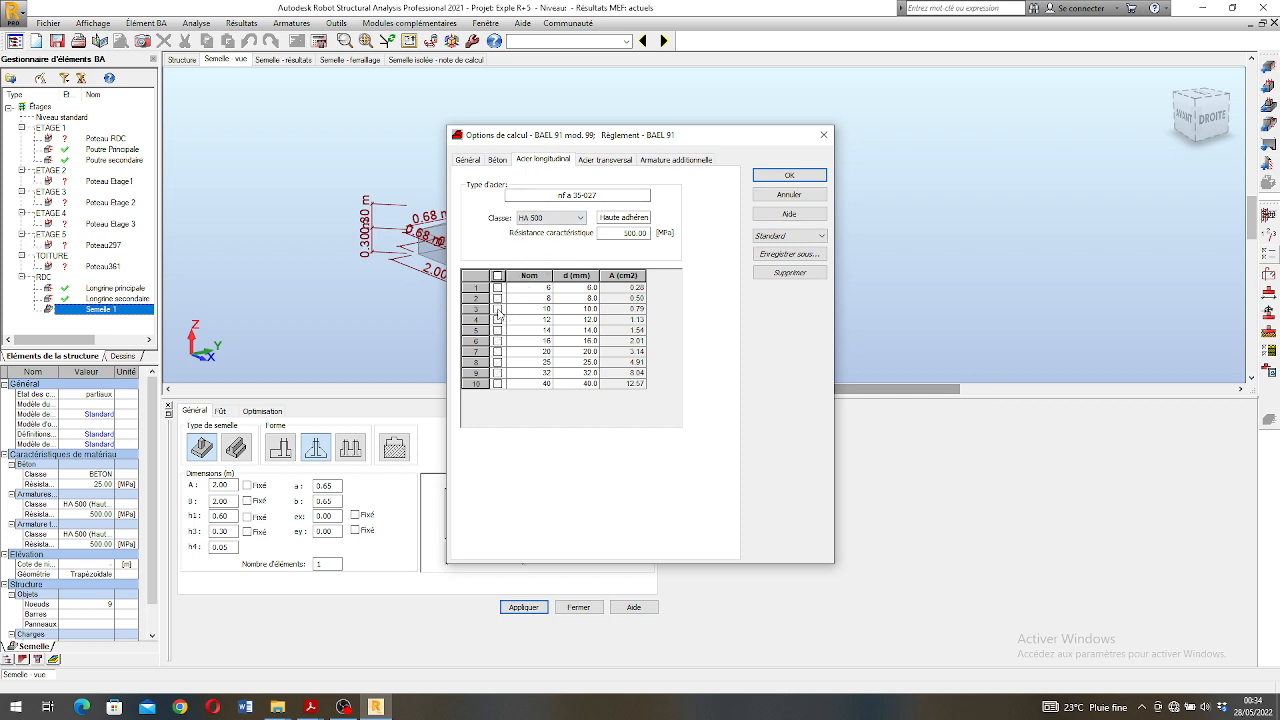
left_click(498, 309)
left_click(498, 319)
- Restrict the transverse steel in the calculation options to the 10, 12 and 14 mm bars
left_click(600, 160)
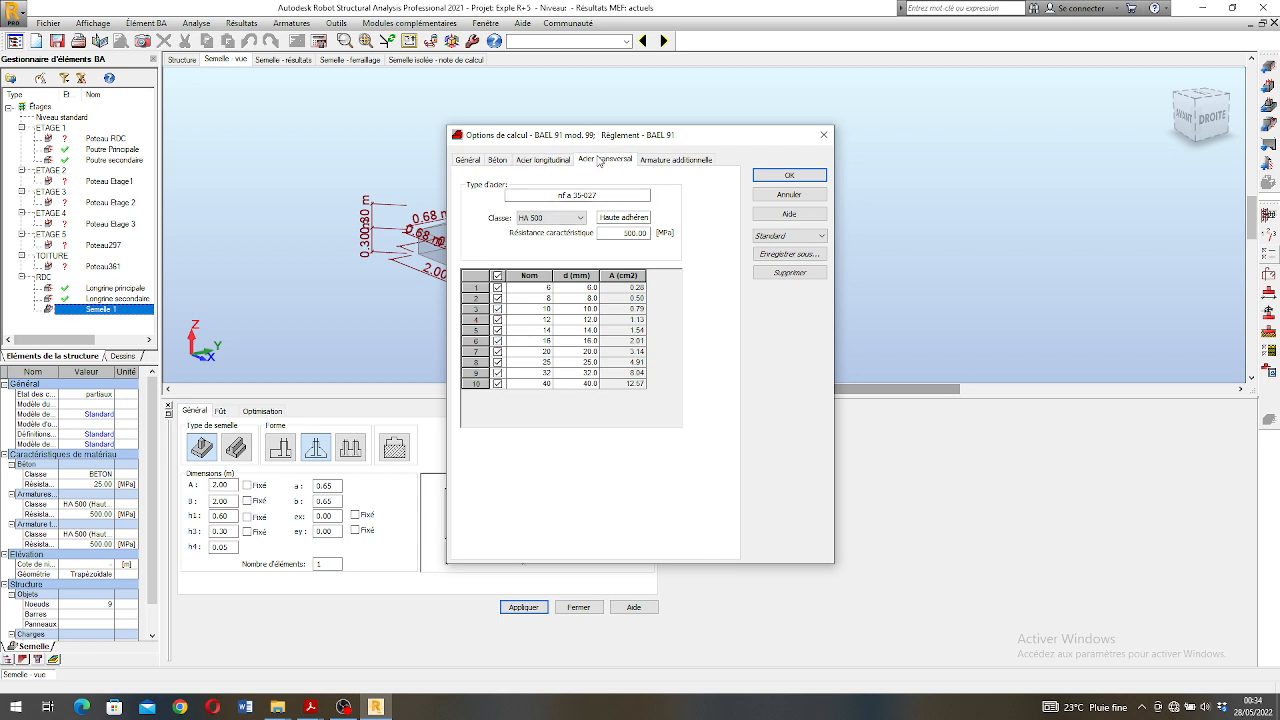
left_click(497, 275)
left_click(498, 309)
left_click(498, 319)
left_click(498, 330)
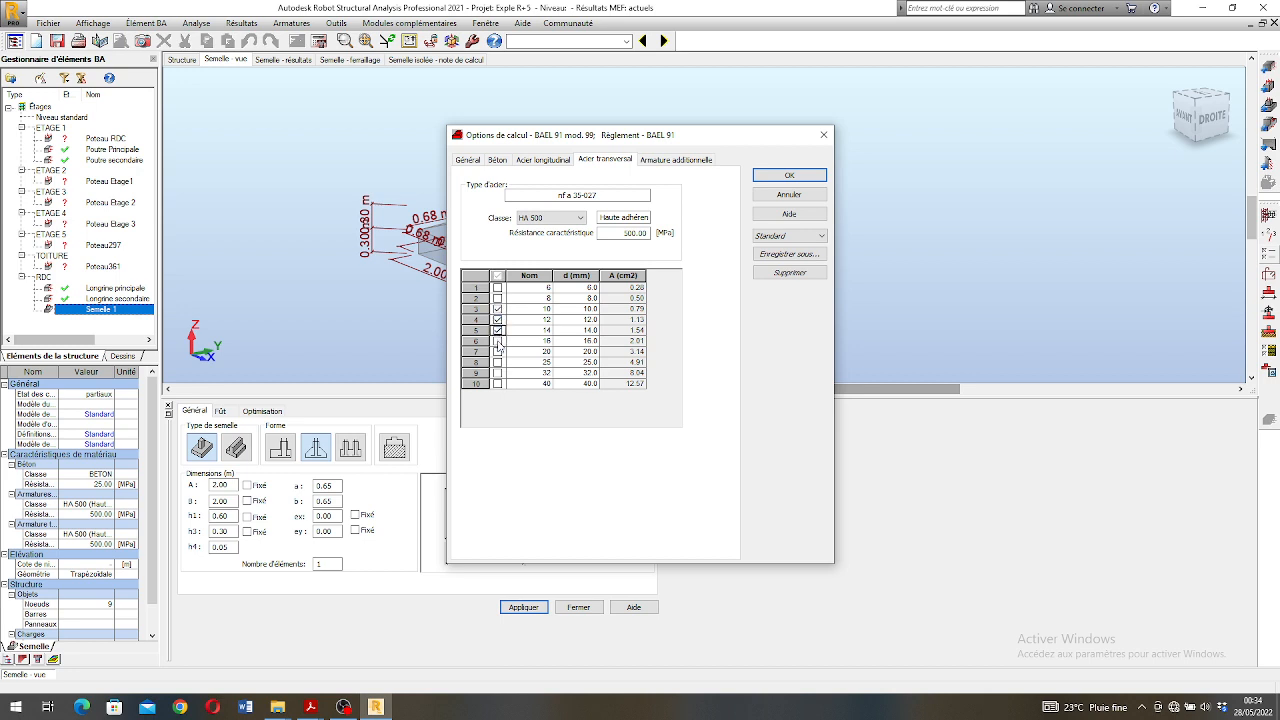
- Restrict the additional reinforcement to the 10, 12 and 14 mm bars, recheck the transverse steel and apply the calculation options
left_click(691, 162)
left_click(497, 275)
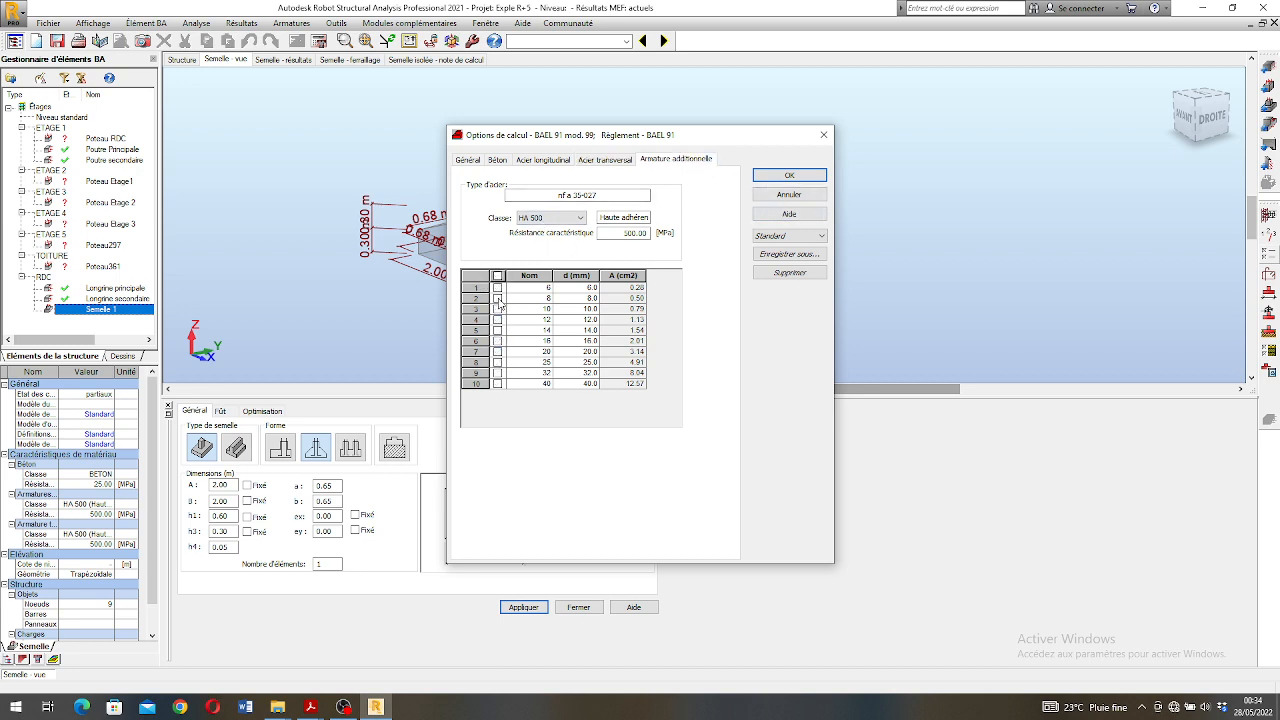
left_click(498, 298)
left_click(498, 299)
left_click(498, 309)
left_click(498, 320)
left_click(498, 330)
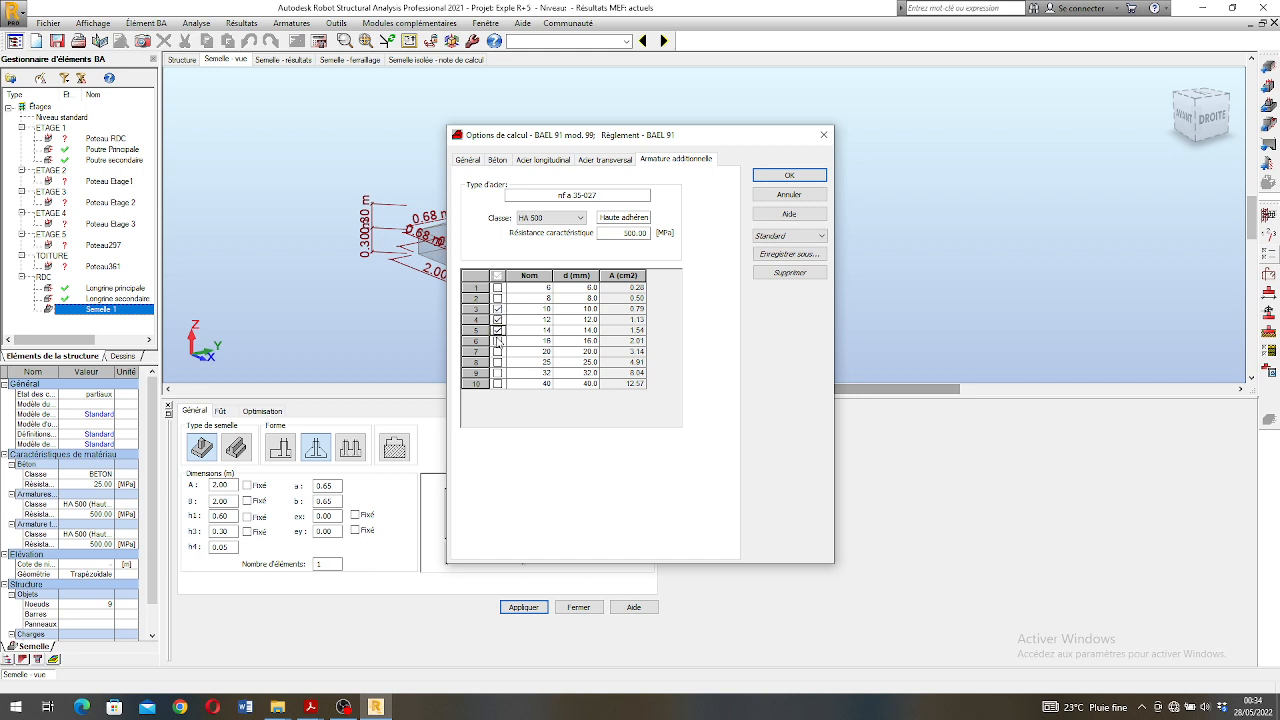
left_click(588, 161)
left_click(787, 176)
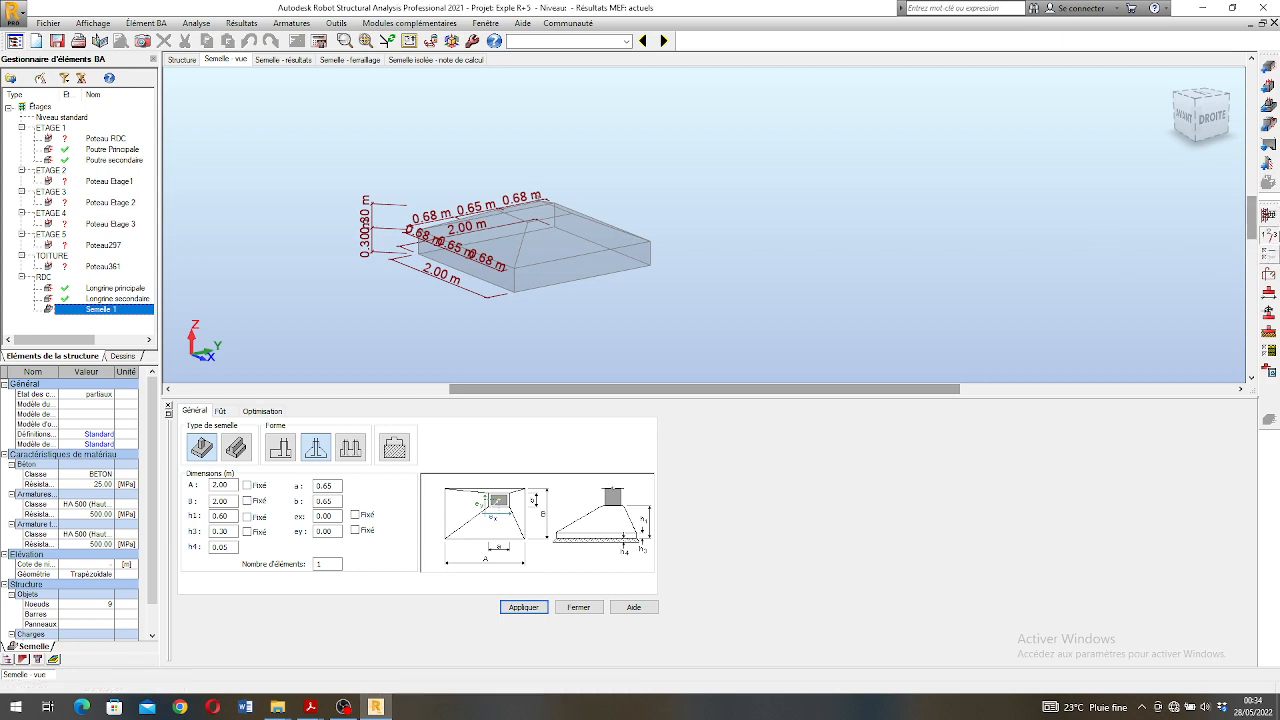
- Confirm the storey parameters with cracking as peu préjudiciable and the environment as non agressif
left_click(1270, 238)
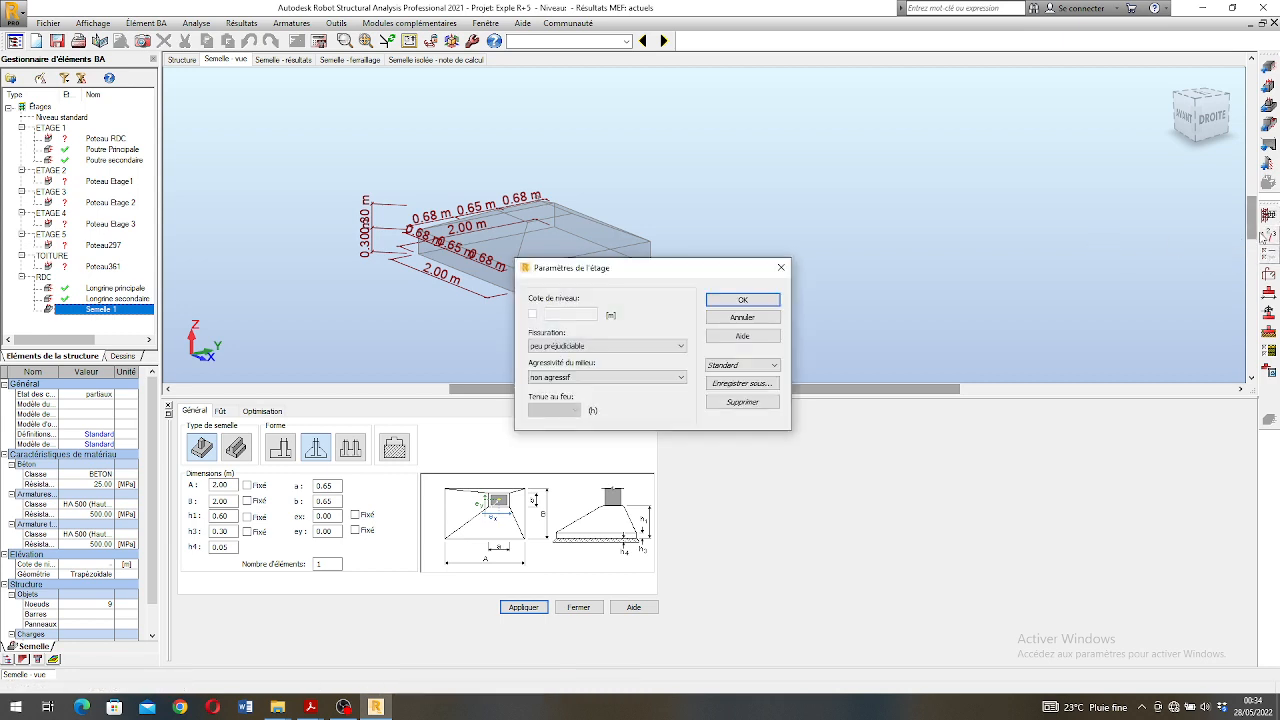
left_click(626, 349)
left_click(626, 357)
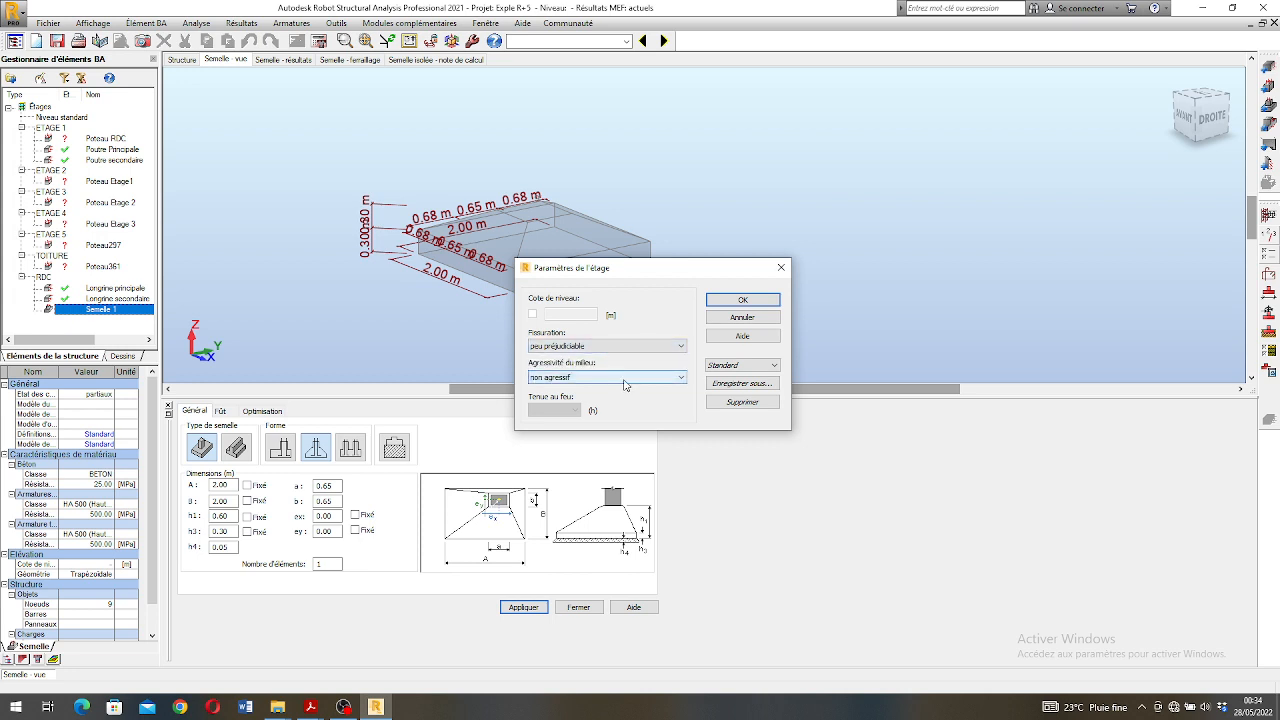
left_click(624, 379)
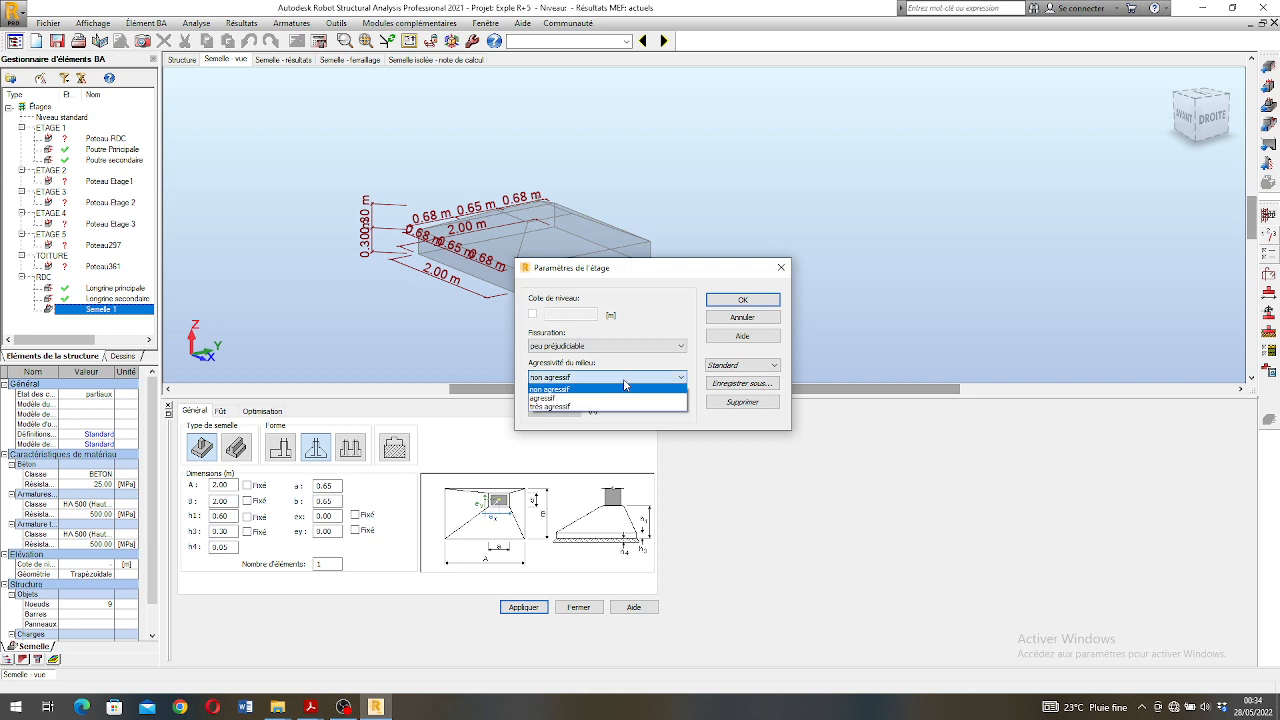
left_click(624, 385)
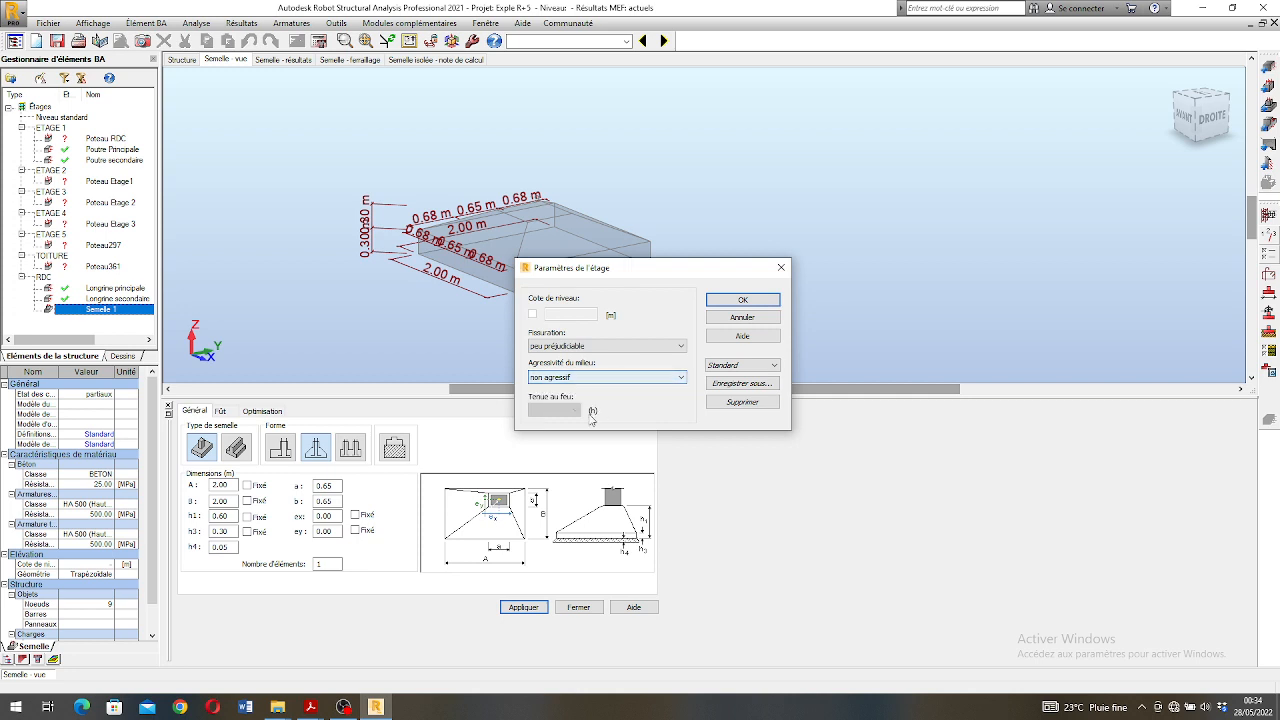
left_click(740, 299)
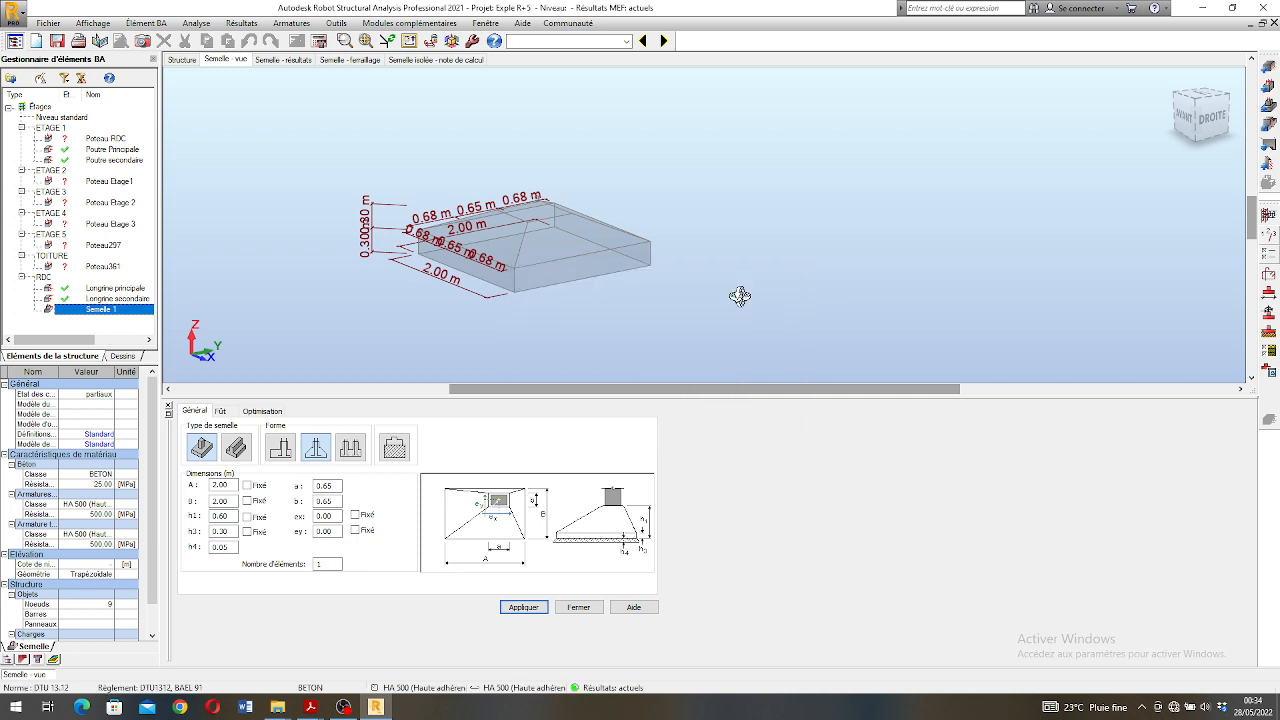
- Run the reinforcement calculation for Semelle 1
left_click(320, 43)
left_click(692, 419)
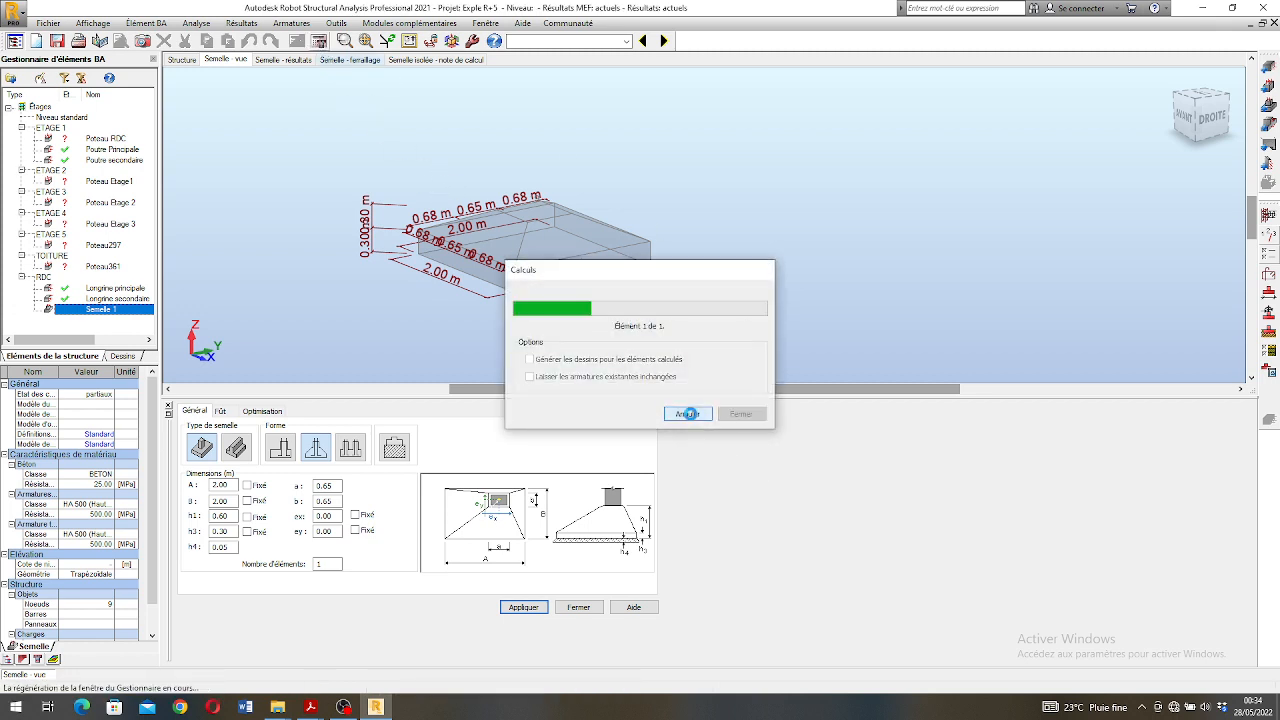
- Inspect the calculated Semelle 1 and its dimensions in 3D, and open the footing's results
scroll(511, 292, "up", 2)
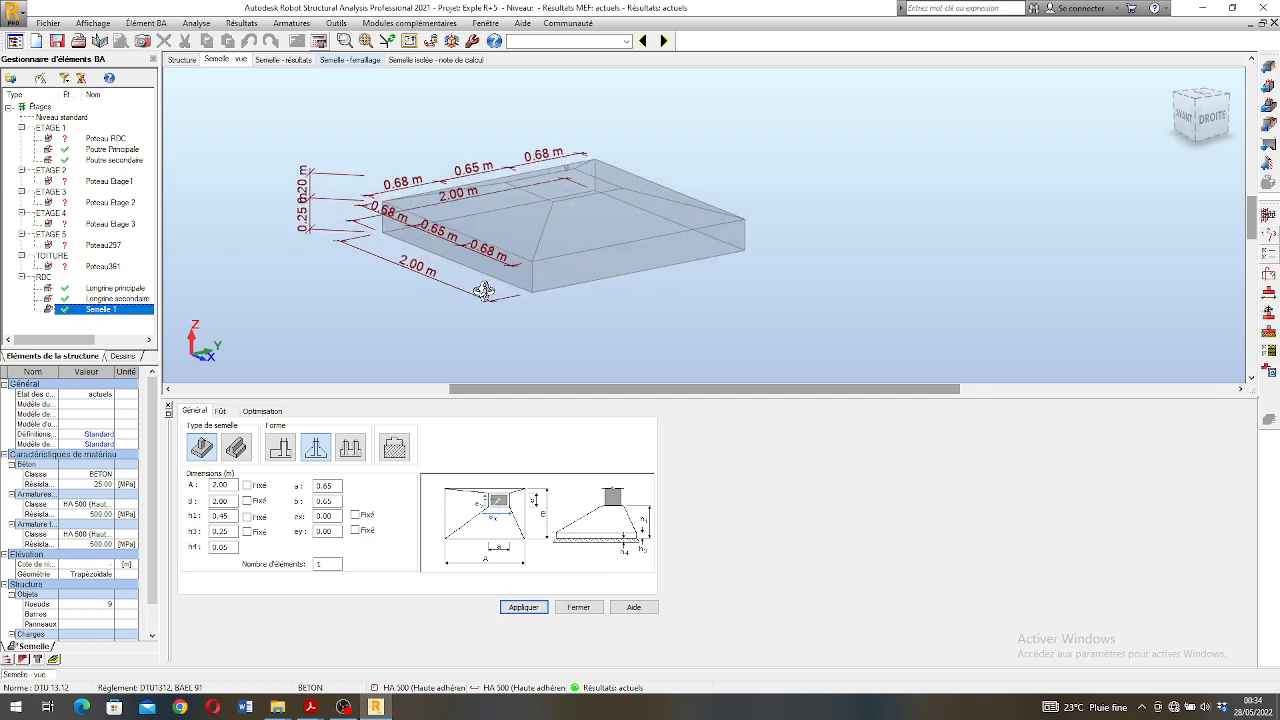
scroll(606, 266, "down", 2)
scroll(600, 250, "up", 2)
middle_click_drag(588, 275, 566, 301, "shift")
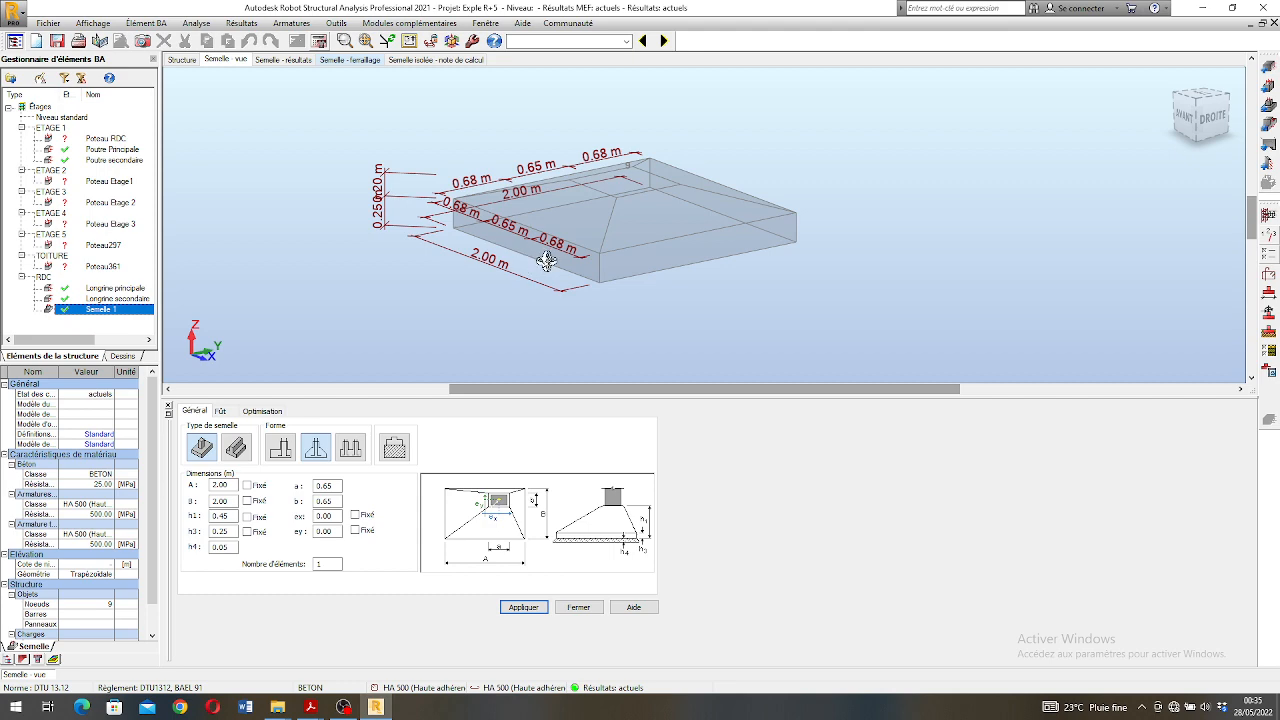
mouse_move(553, 257)
middle_mouse_down("shift")
mouse_move(571, 277)
mouse_move(570, 263)
mouse_move(555, 280)
middle_mouse_up("shift")
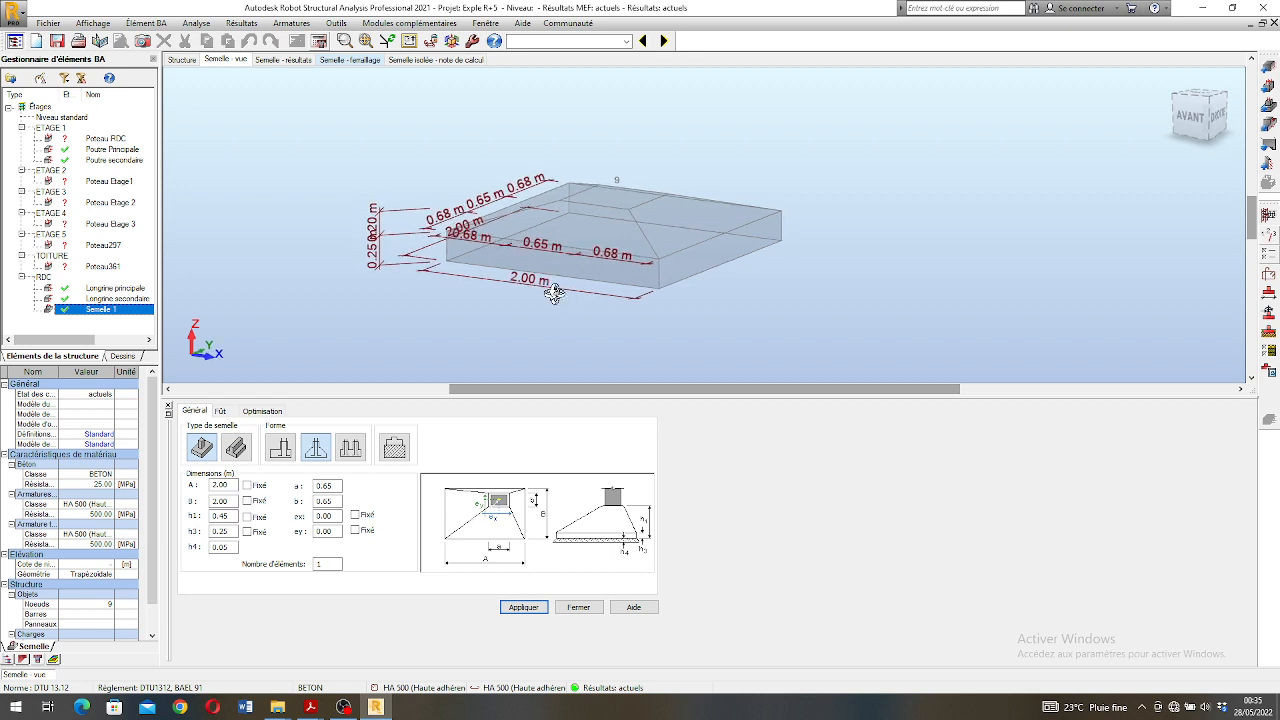
scroll(510, 309, "down", 2)
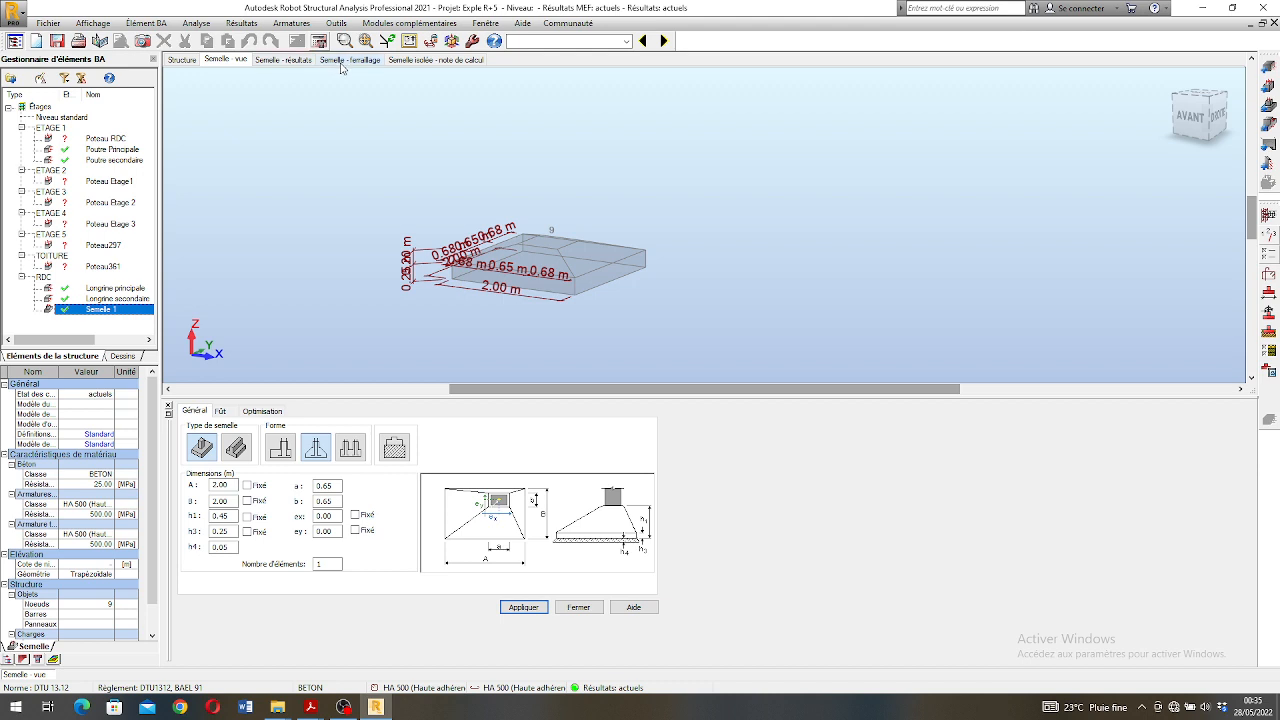
left_click(298, 60)
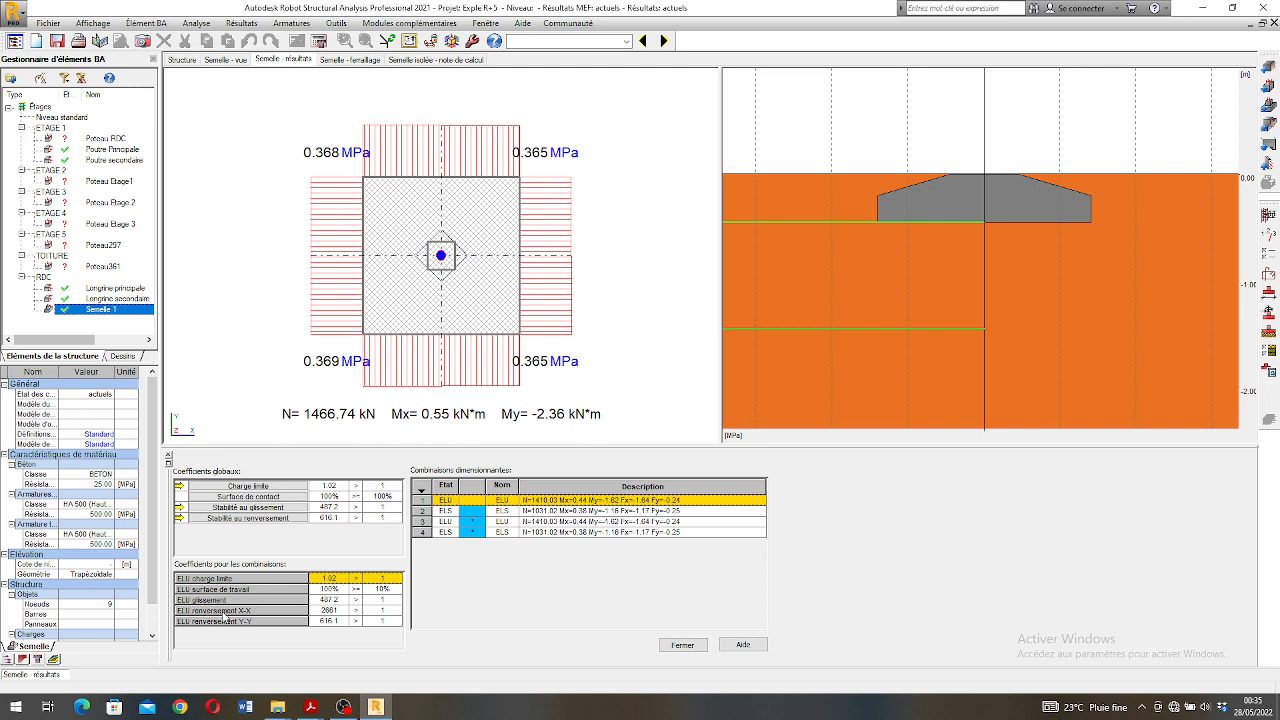
- Open the reinforcement of Semelle 1 and examine its cage from several angles in a 3D view
left_click(350, 59)
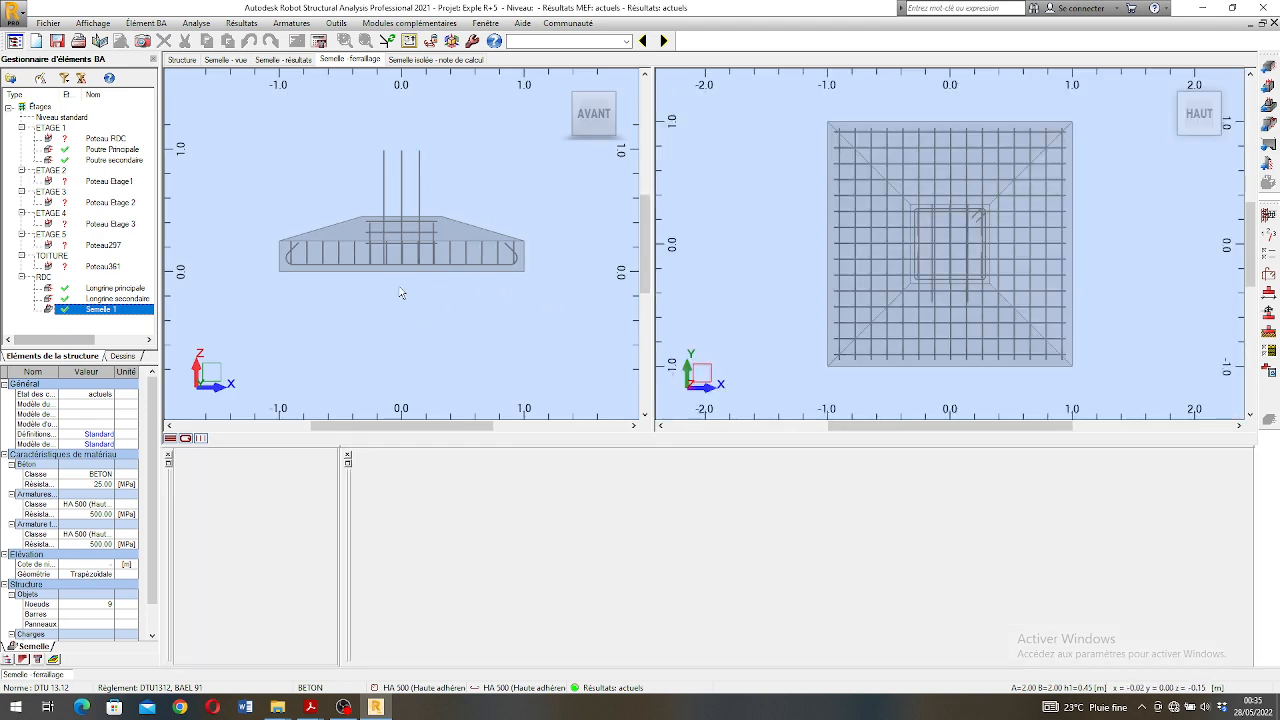
scroll(394, 252, "down", 2)
scroll(396, 257, "up", 1)
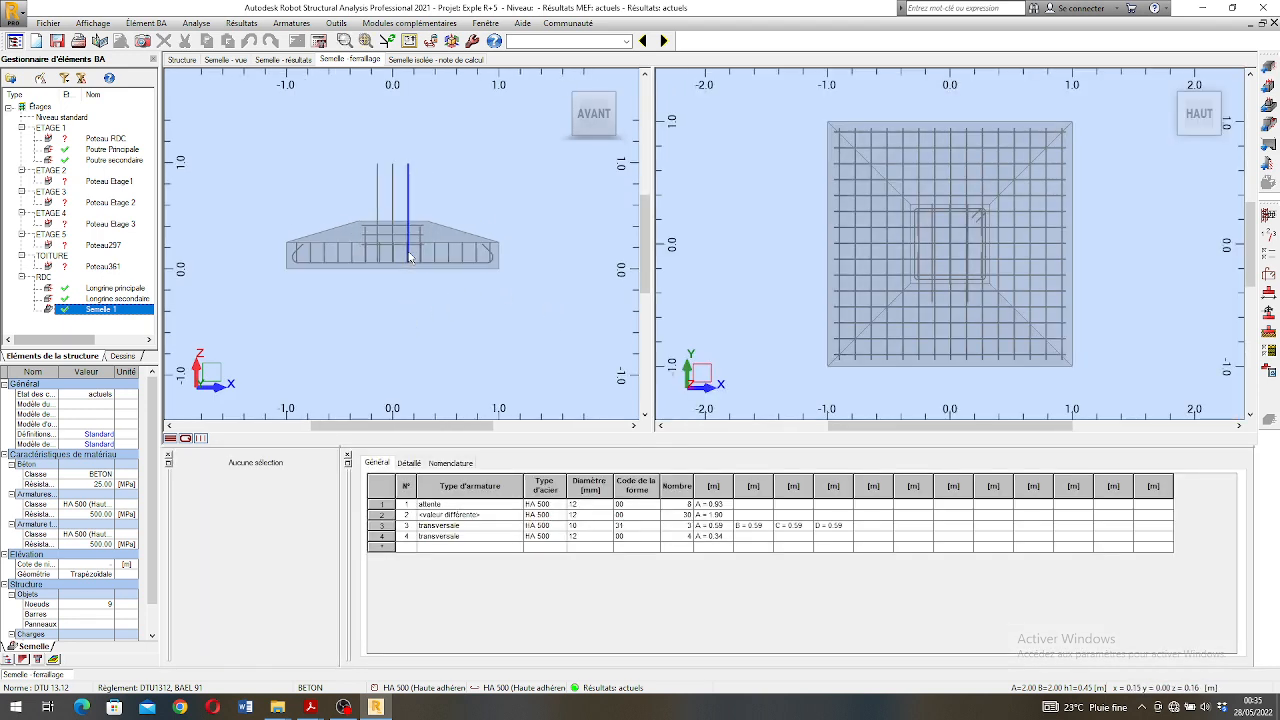
scroll(399, 257, "up", 1)
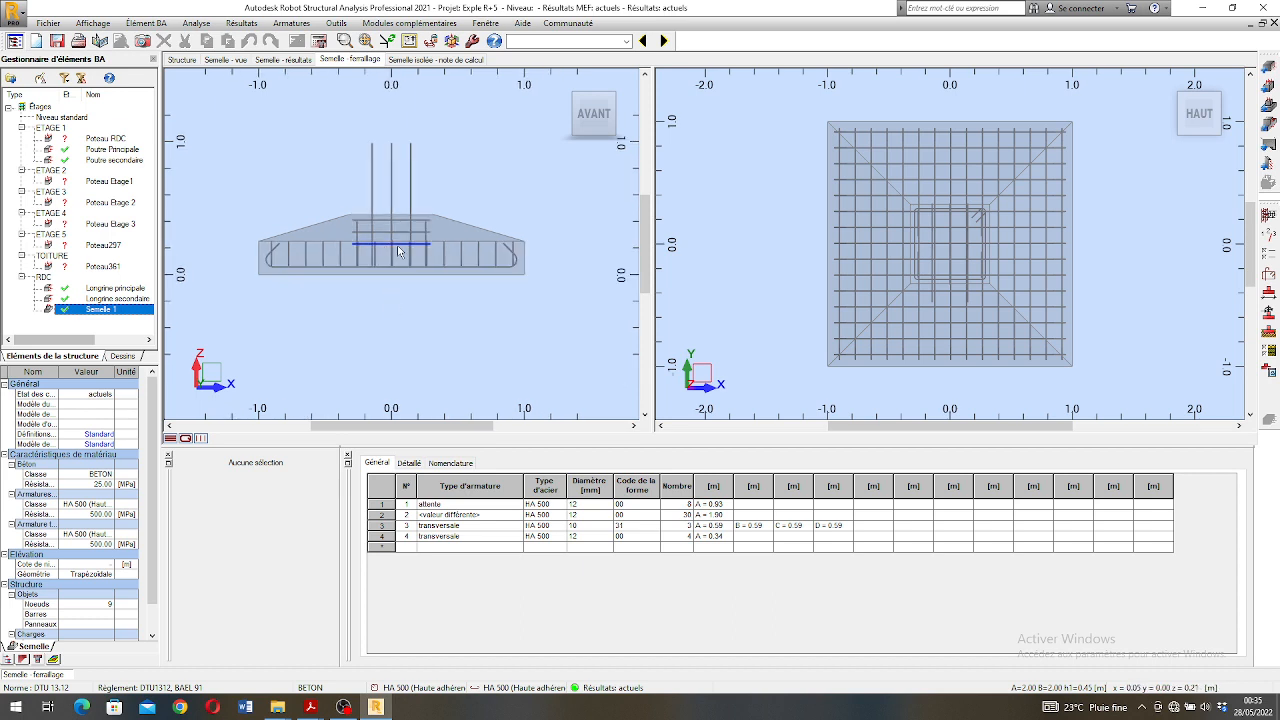
right_click(390, 319)
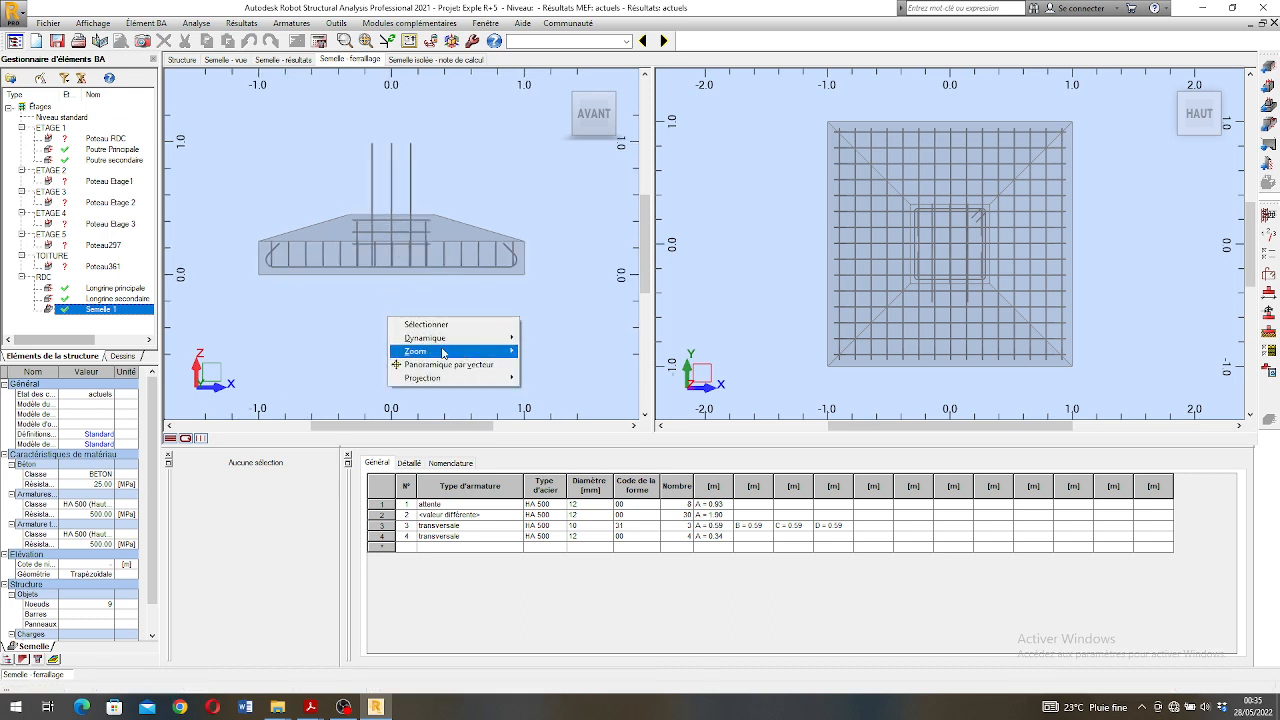
mouse_move(453, 338)
left_click(580, 350)
left_click_drag(488, 284, 461, 316)
left_click_drag(391, 290, 499, 287)
scroll(404, 242, "up", 3)
left_click_drag(404, 242, 352, 256)
scroll(358, 266, "down", 3)
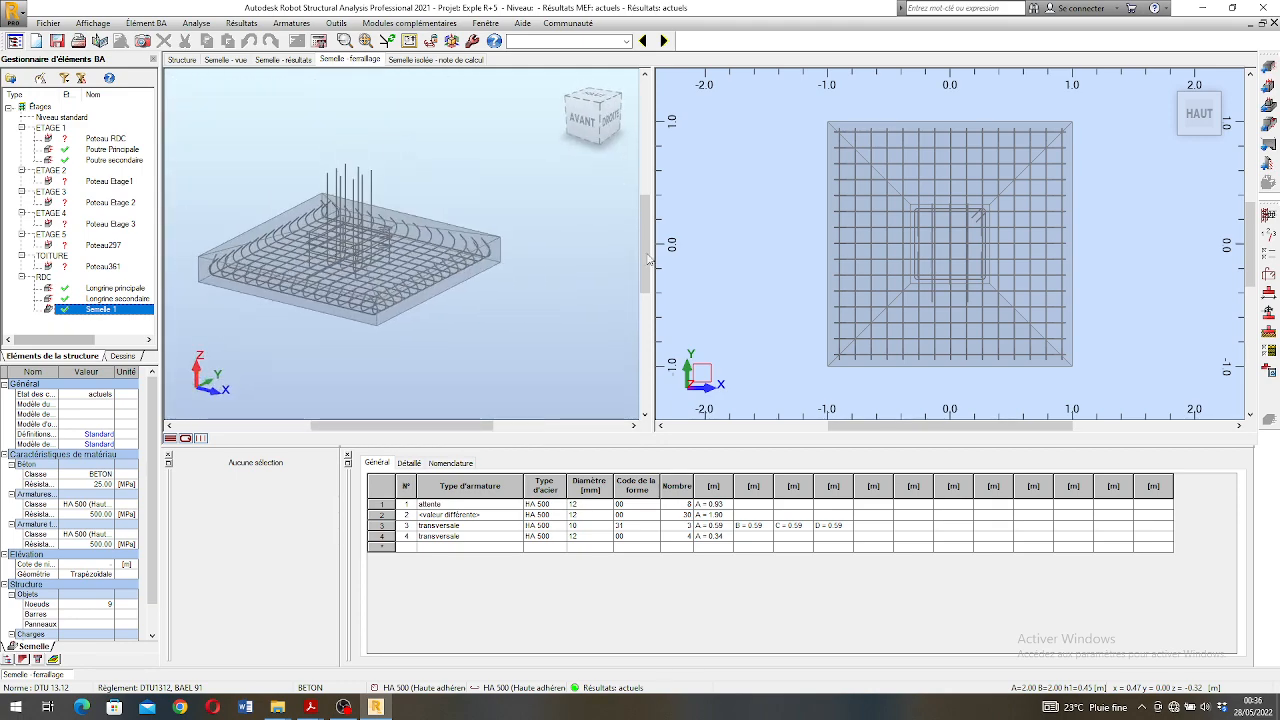
- Highlight the bottom mesh bars of the footing in plan, and examine the mesh, stirrups and starter bars up close in 3D
left_click(993, 273)
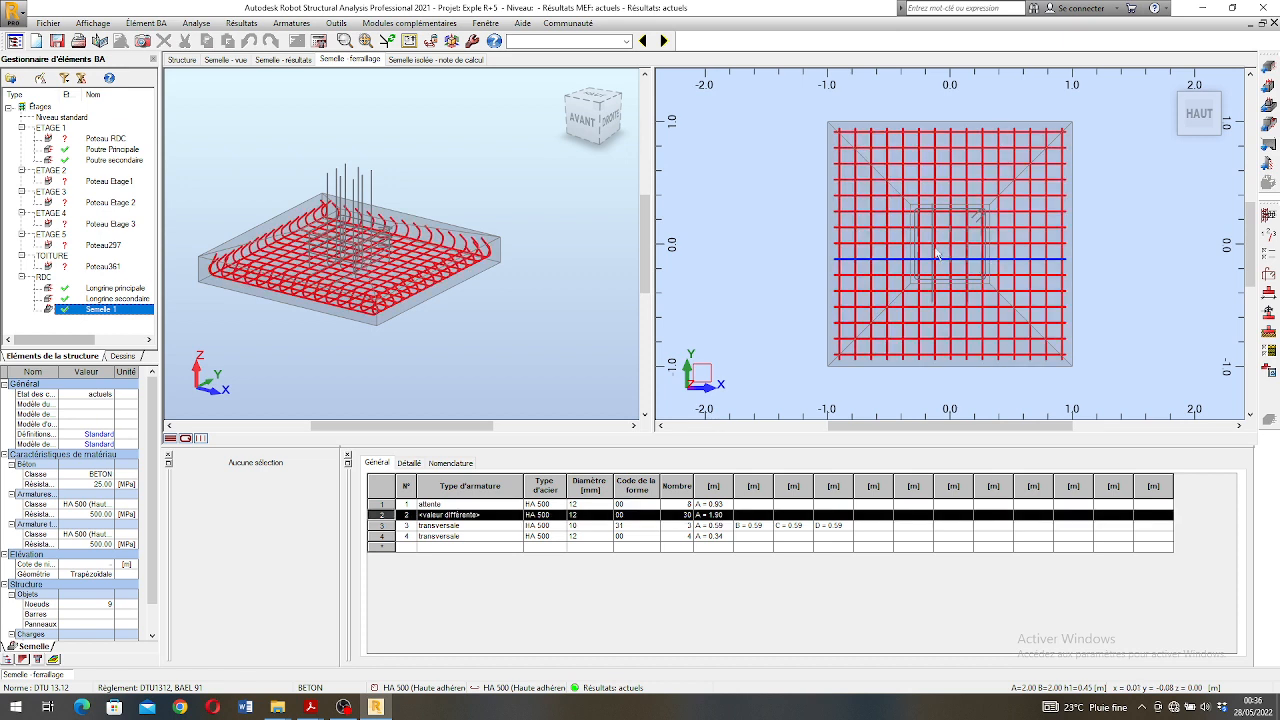
left_click(504, 340)
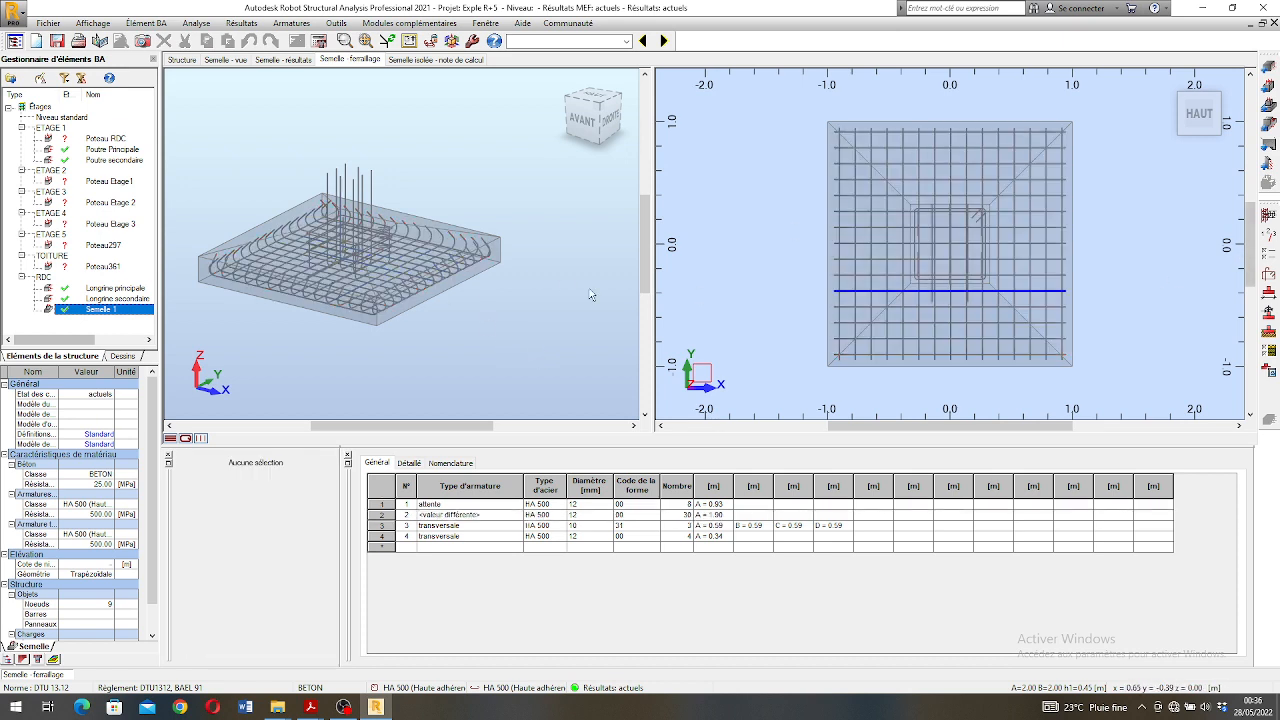
right_click(490, 382)
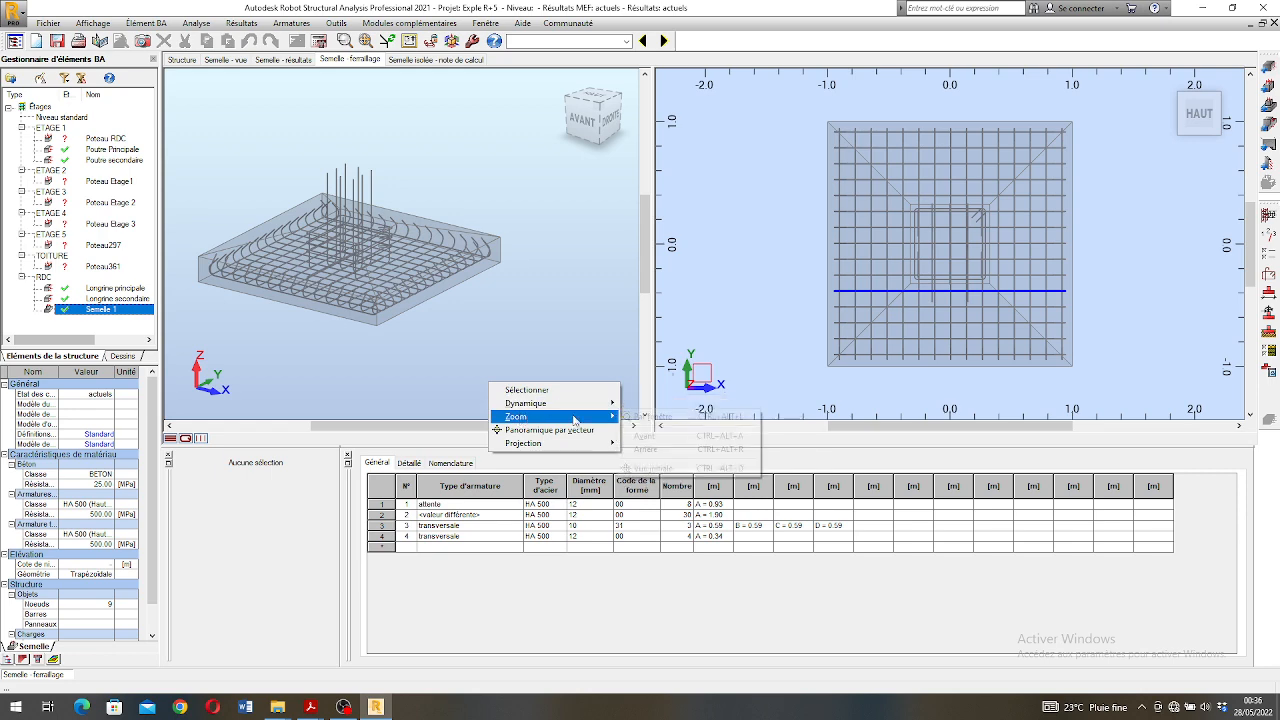
mouse_move(587, 416)
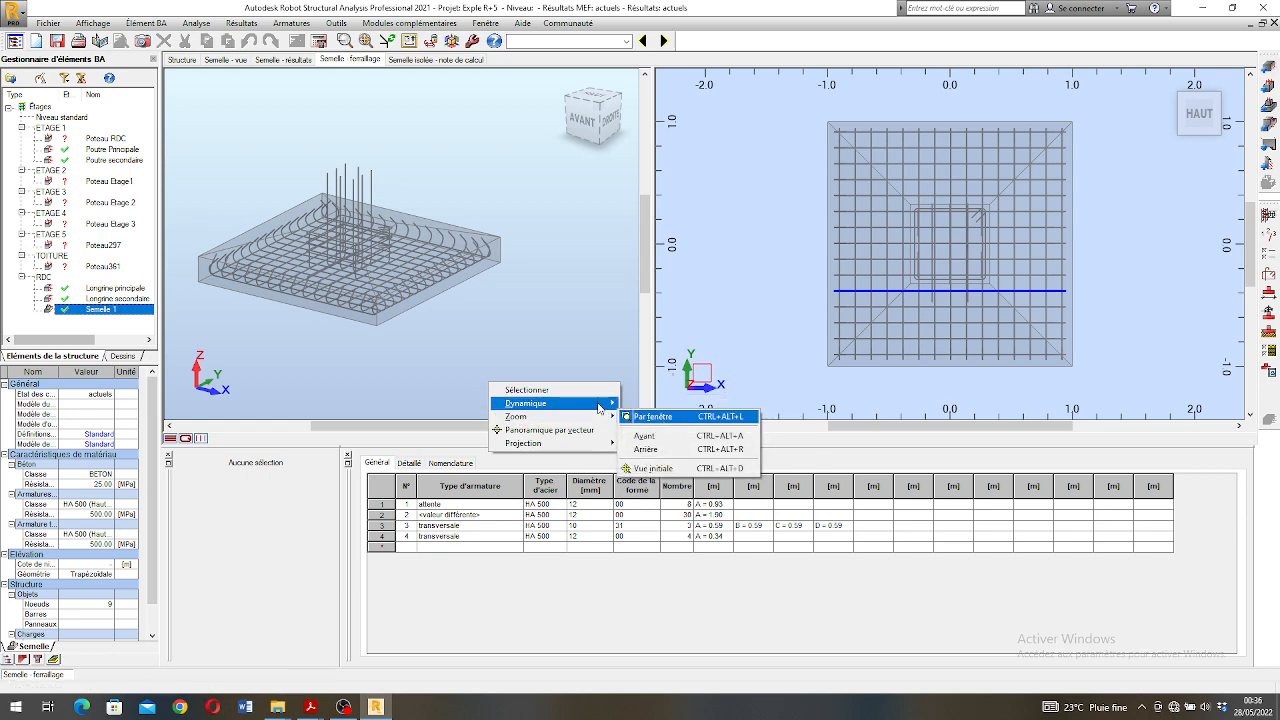
left_click(656, 418)
left_click_drag(395, 312, 414, 326)
scroll(350, 270, "up", 5)
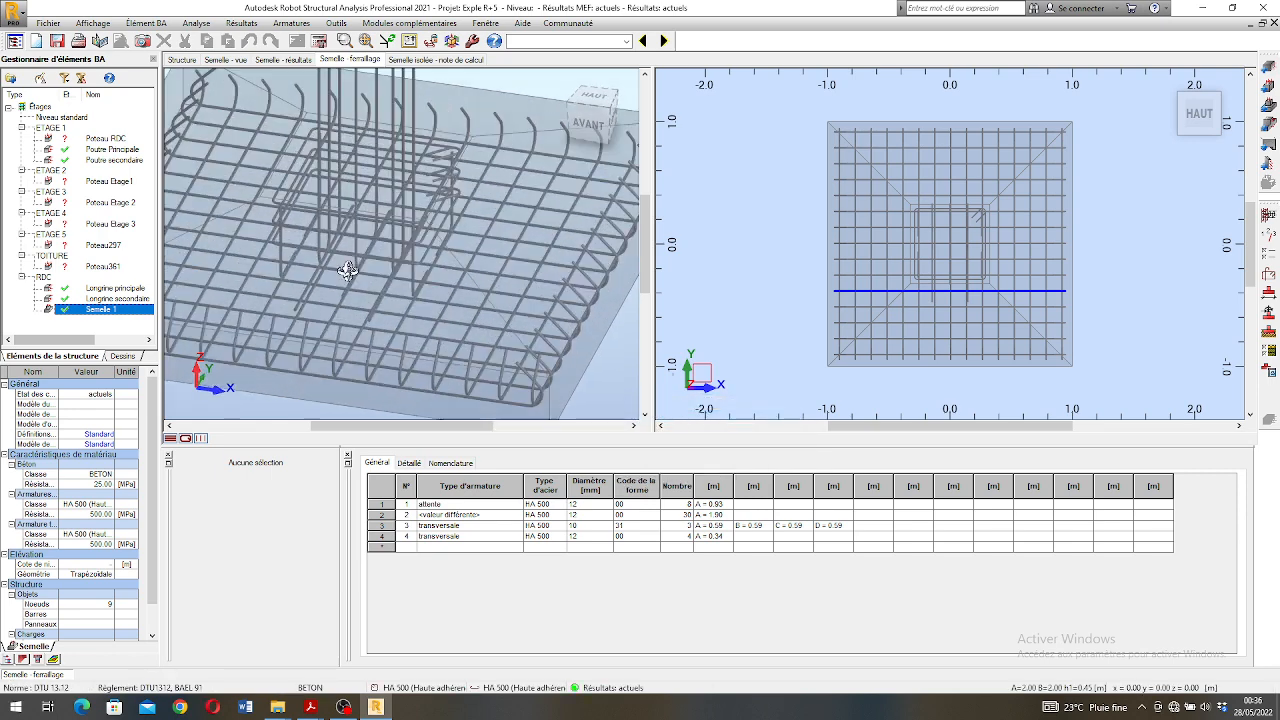
left_click_drag(354, 284, 382, 237)
scroll(400, 215, "down", 4)
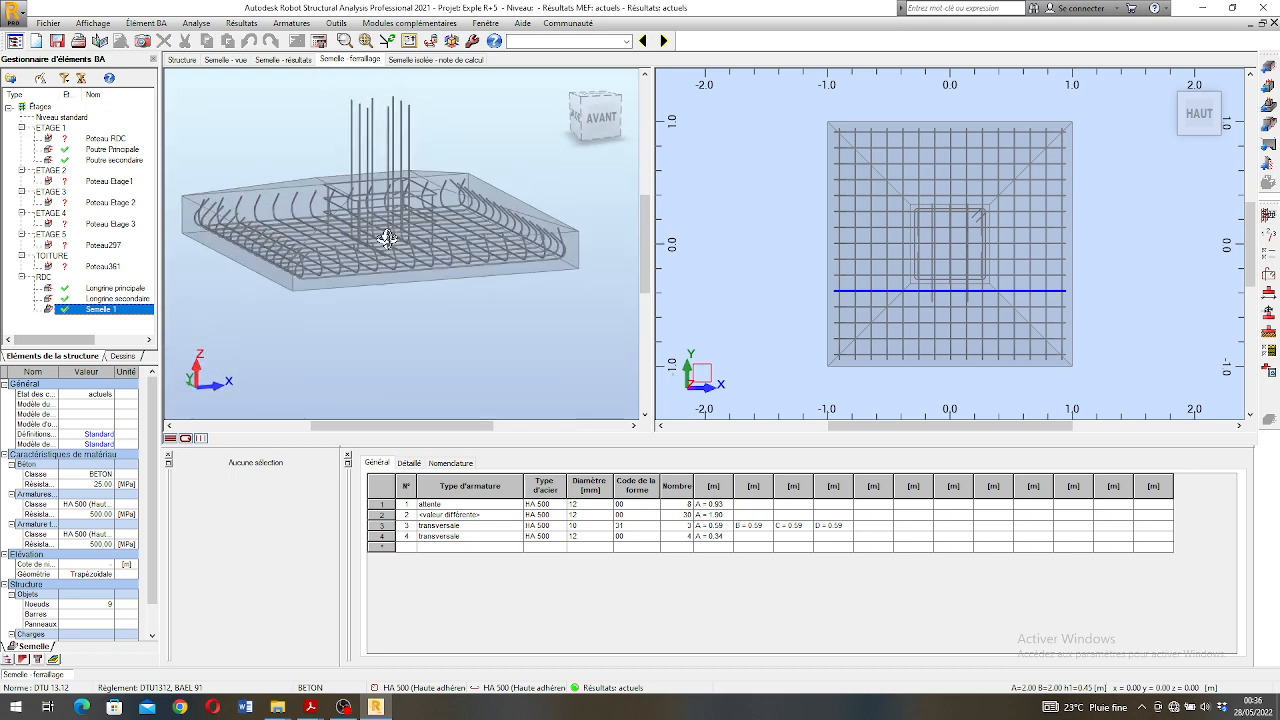
- Review the pedestal (Fût) settings in the reinforcement arrangement, apply the arrangement and recalculate the reinforcement of Semelle 1
left_click(1267, 273)
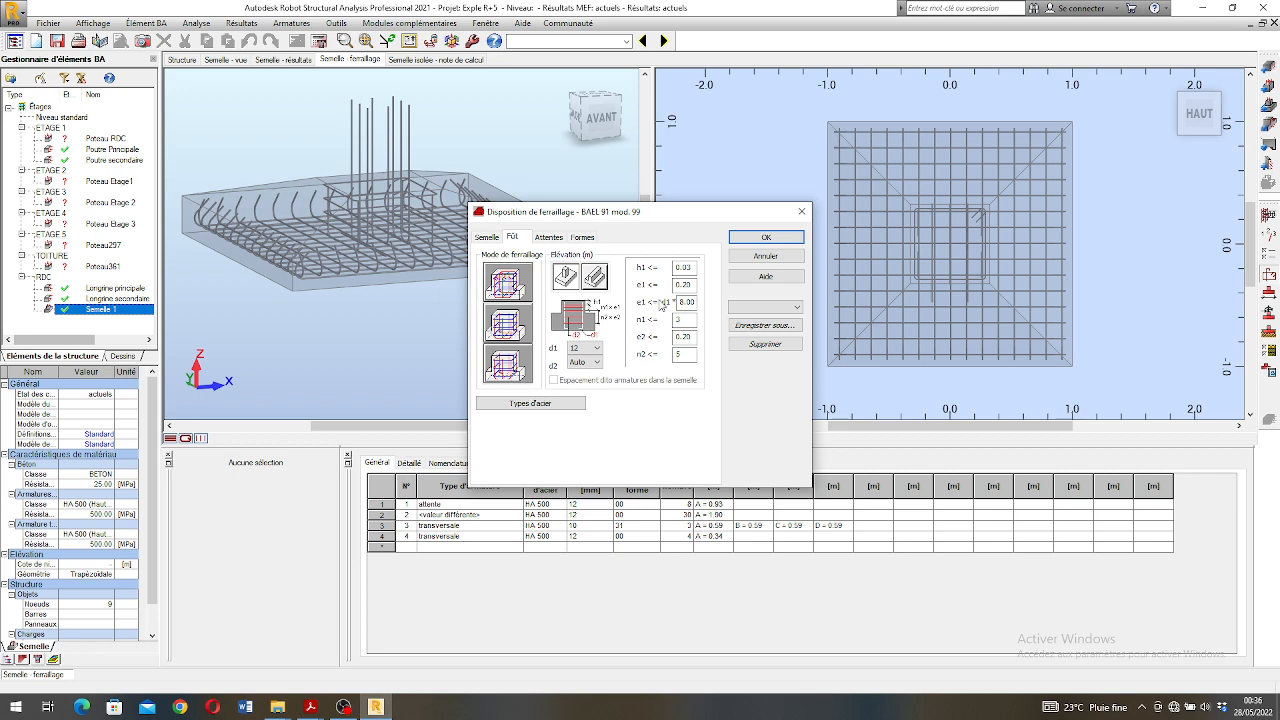
left_click(750, 244)
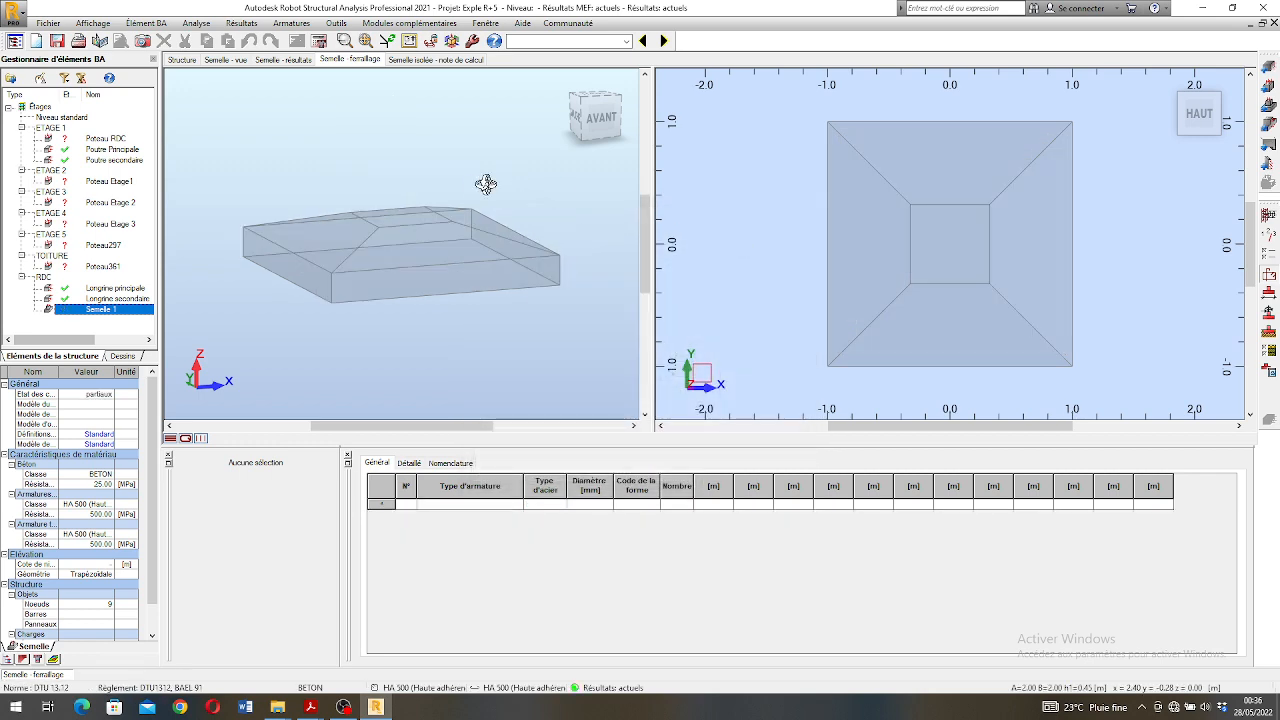
left_click(344, 42)
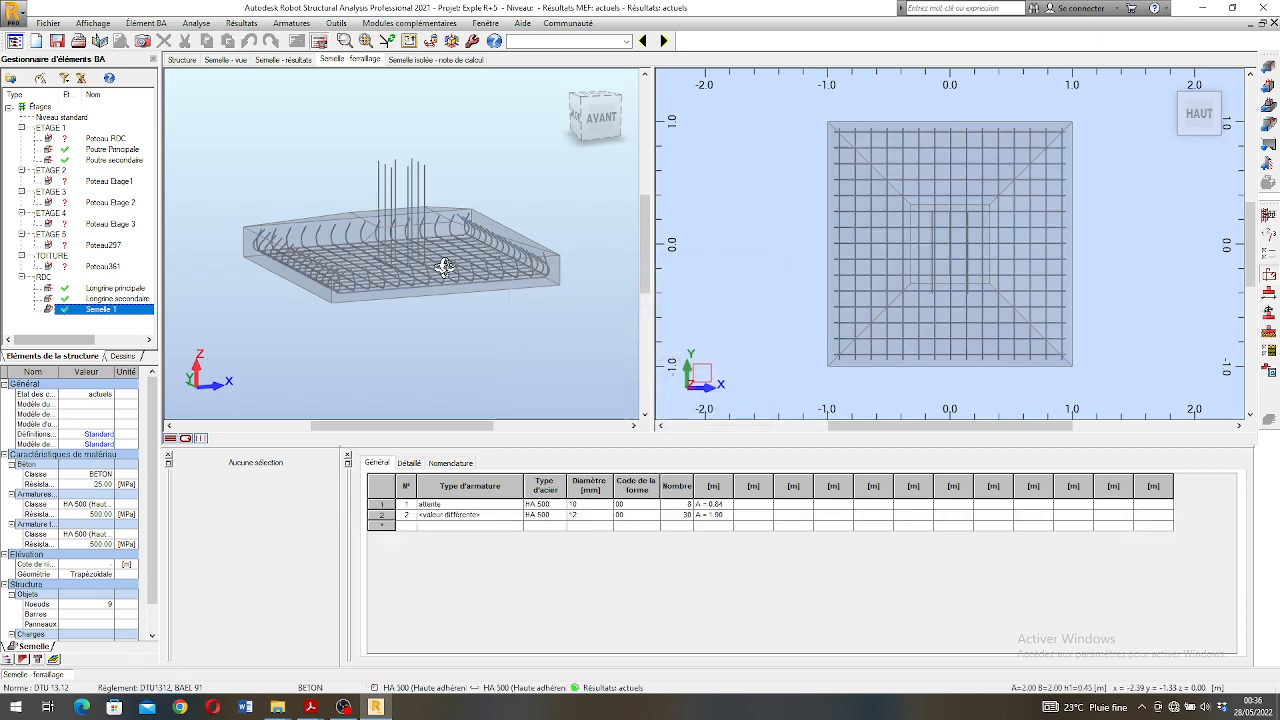
- Examine the recalculated bottom mesh and starter bars of Semelle 1 in 3D from different angles and distances
left_click_drag(412, 278, 456, 265)
scroll(402, 284, "up", 4)
mouse_move(456, 265)
middle_mouse_down("shift")
mouse_move(400, 230)
mouse_move(406, 221)
mouse_move(385, 247)
mouse_move(414, 234)
mouse_move(432, 247)
mouse_move(374, 249)
mouse_move(397, 246)
mouse_move(391, 217)
mouse_move(438, 240)
mouse_move(400, 237)
mouse_move(414, 229)
mouse_move(452, 255)
middle_mouse_up("shift")
scroll(406, 221, "down", 3)
scroll(392, 243, "up", 3)
scroll(374, 236, "up", 3)
scroll(424, 250, "down", 5)
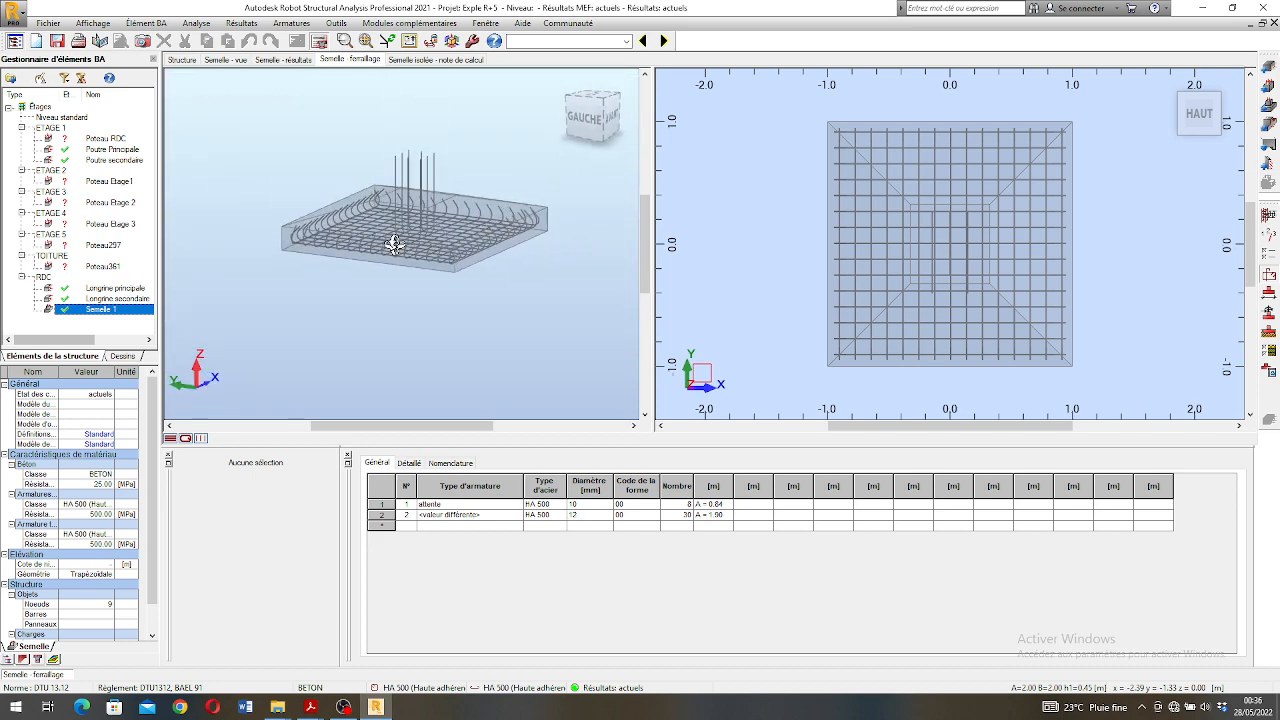
- Open the isolated footing's calculation note and read its basic data: principles, geometry, materials, loads and combinations
left_click(417, 60)
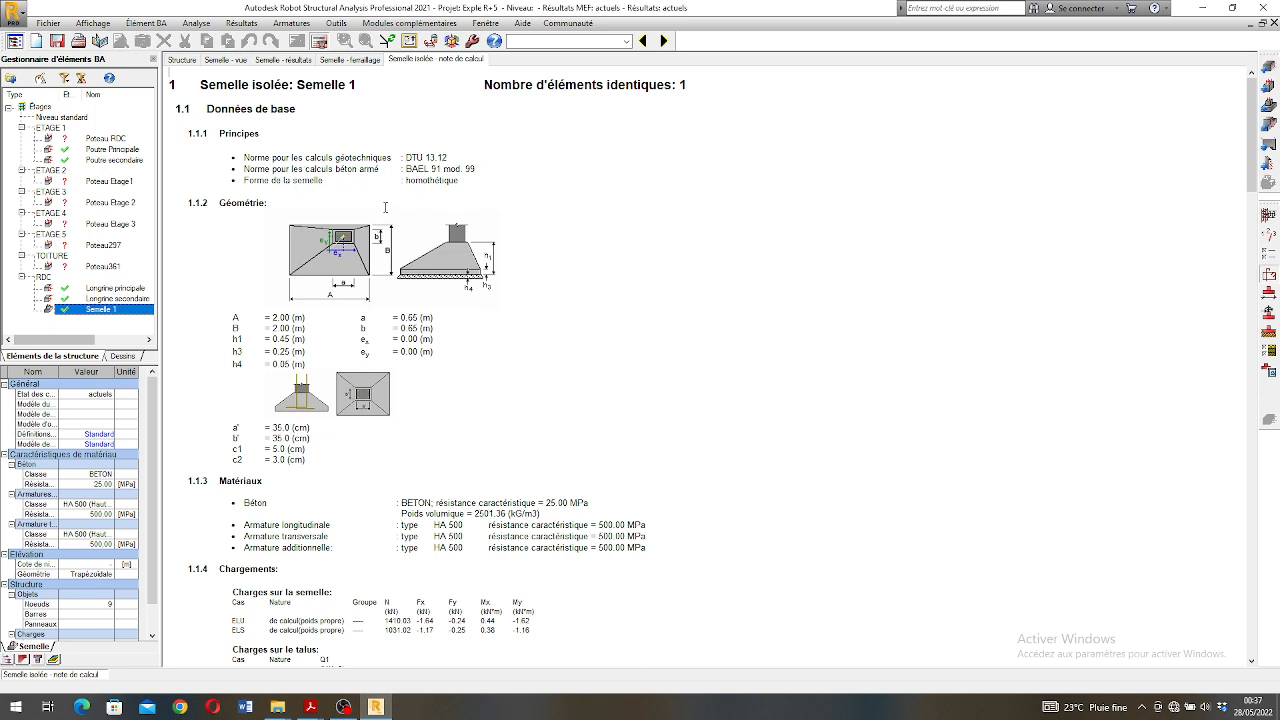
scroll(385, 207, "down", 3)
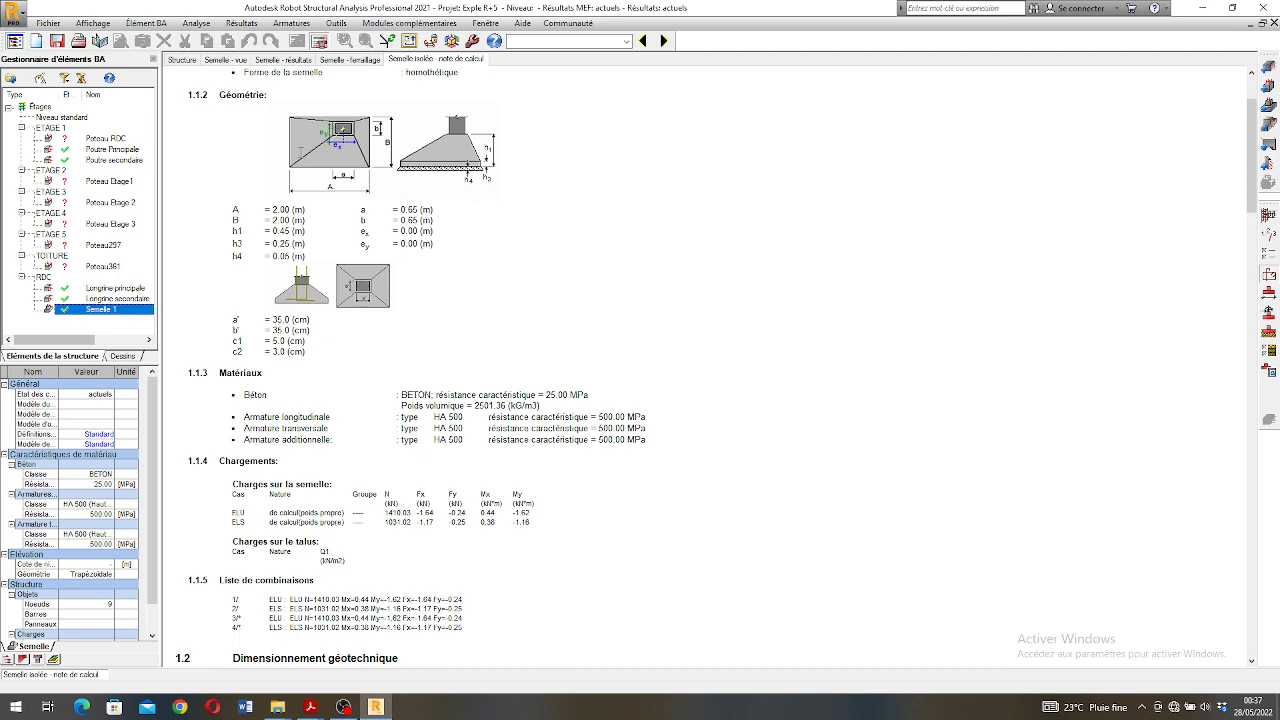
scroll(358, 245, "down", 4)
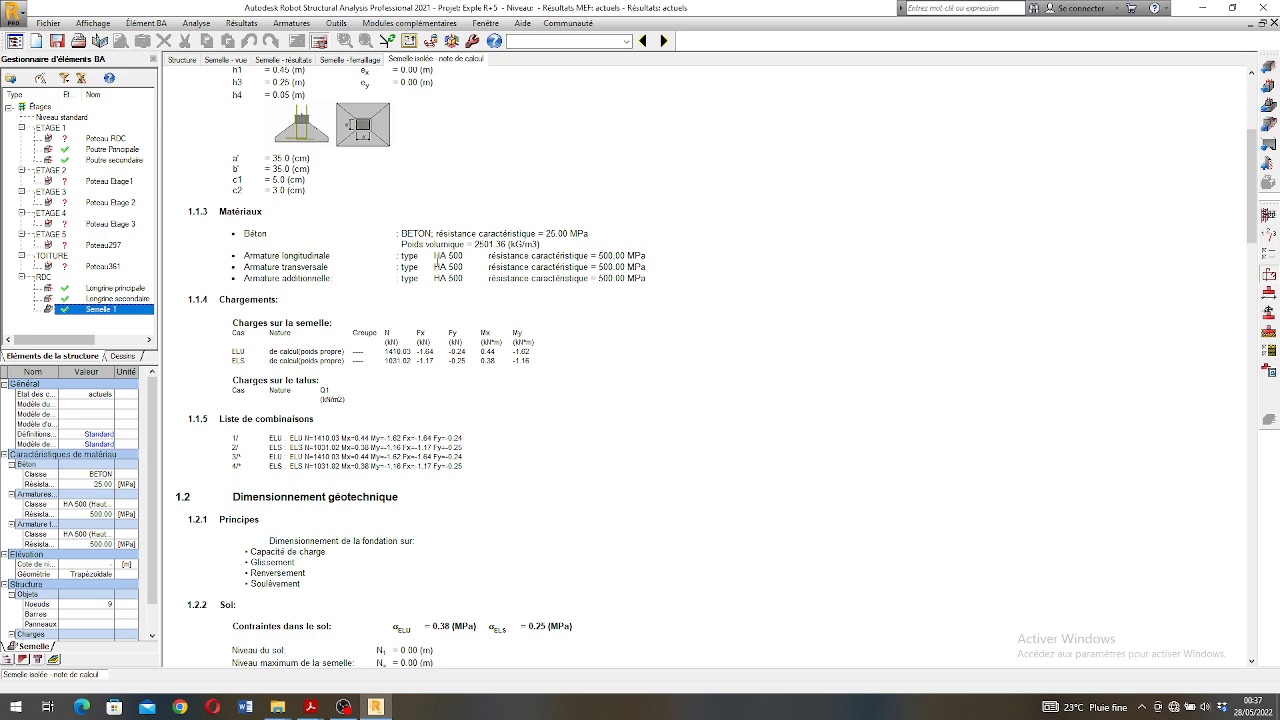
scroll(474, 263, "down", 3)
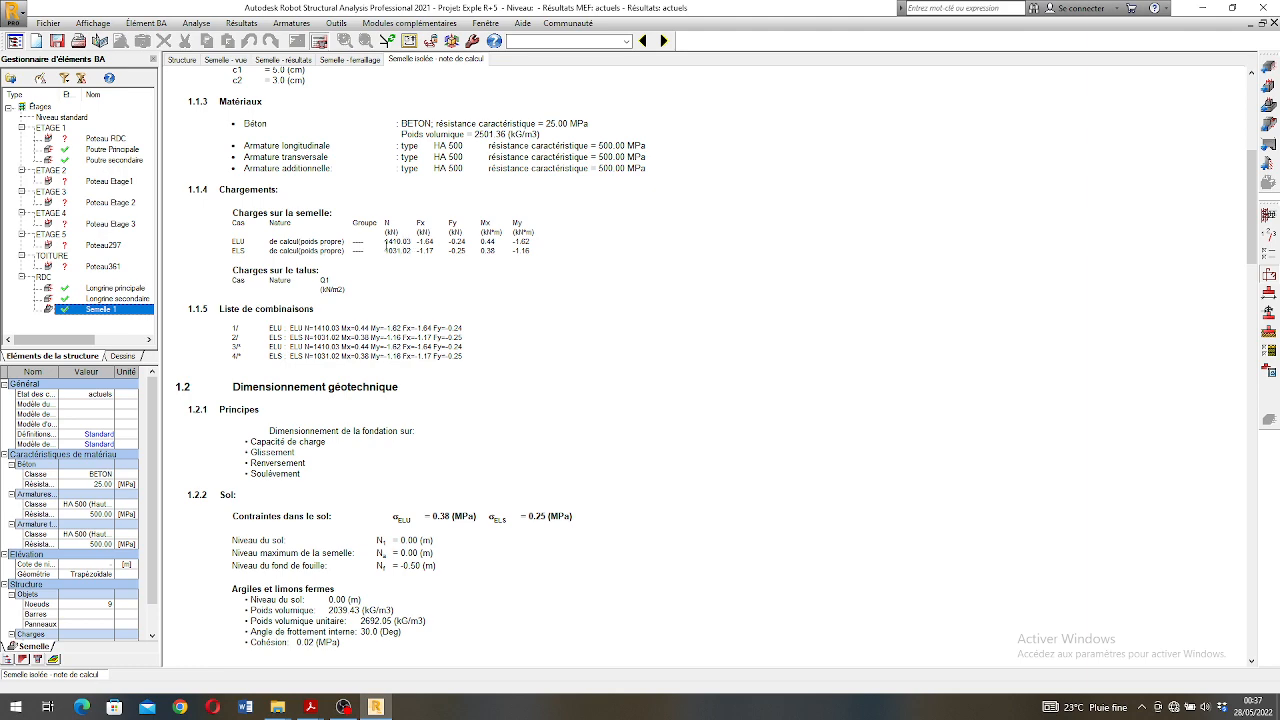
scroll(281, 238, "down", 1)
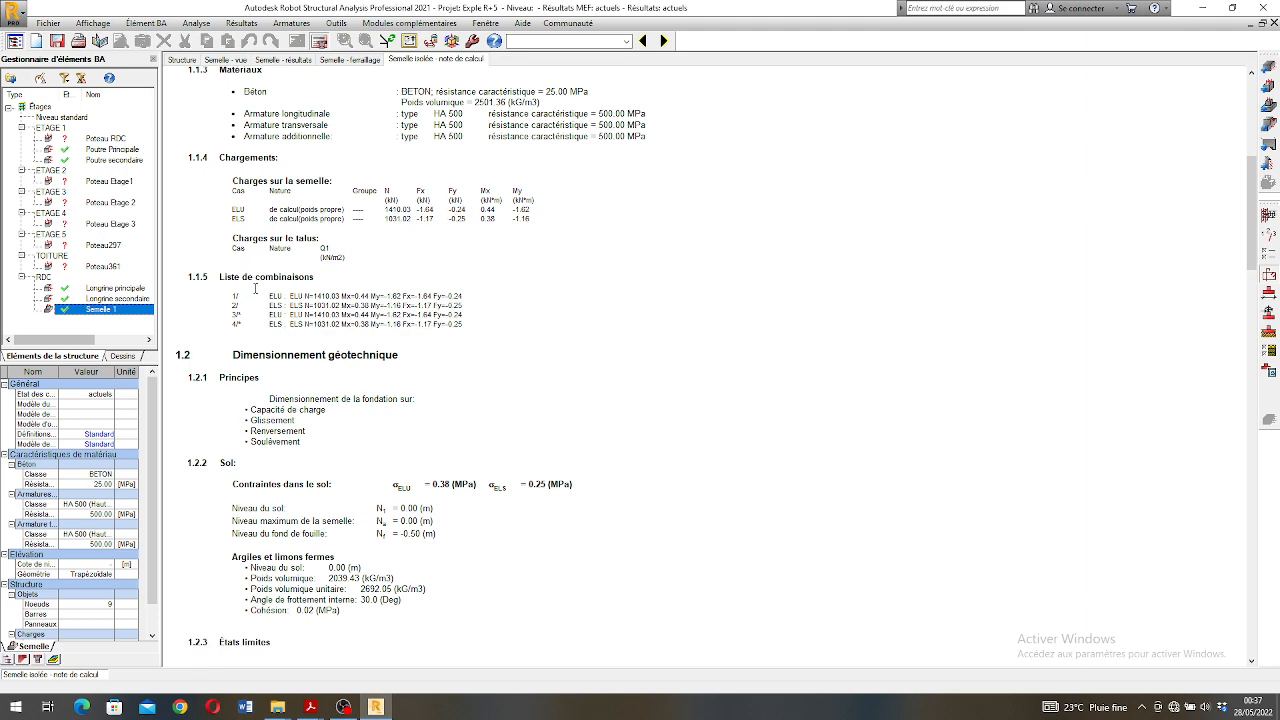
scroll(255, 288, "down", 1)
scroll(268, 240, "down", 1)
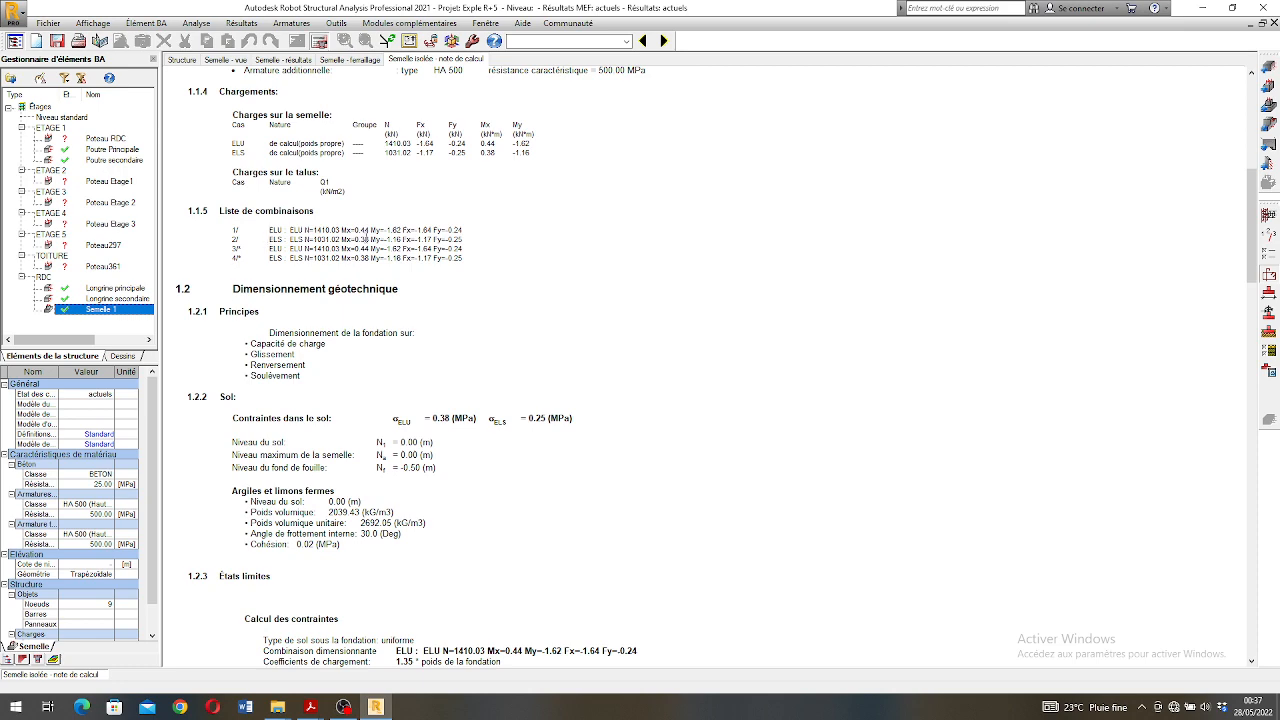
- Read the geotechnical design section of the note, covering the soil data, soil stresses, uplift, sliding and overturning checks
scroll(320, 256, "down", 2)
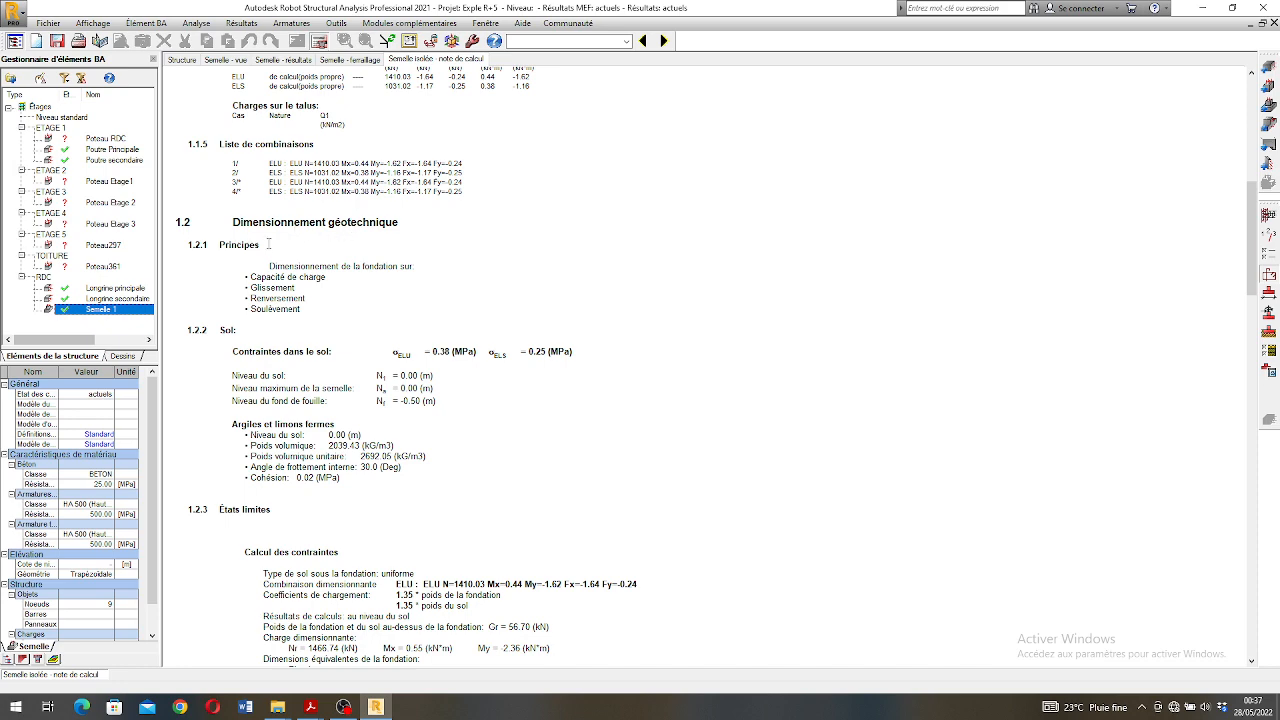
scroll(268, 243, "down", 1)
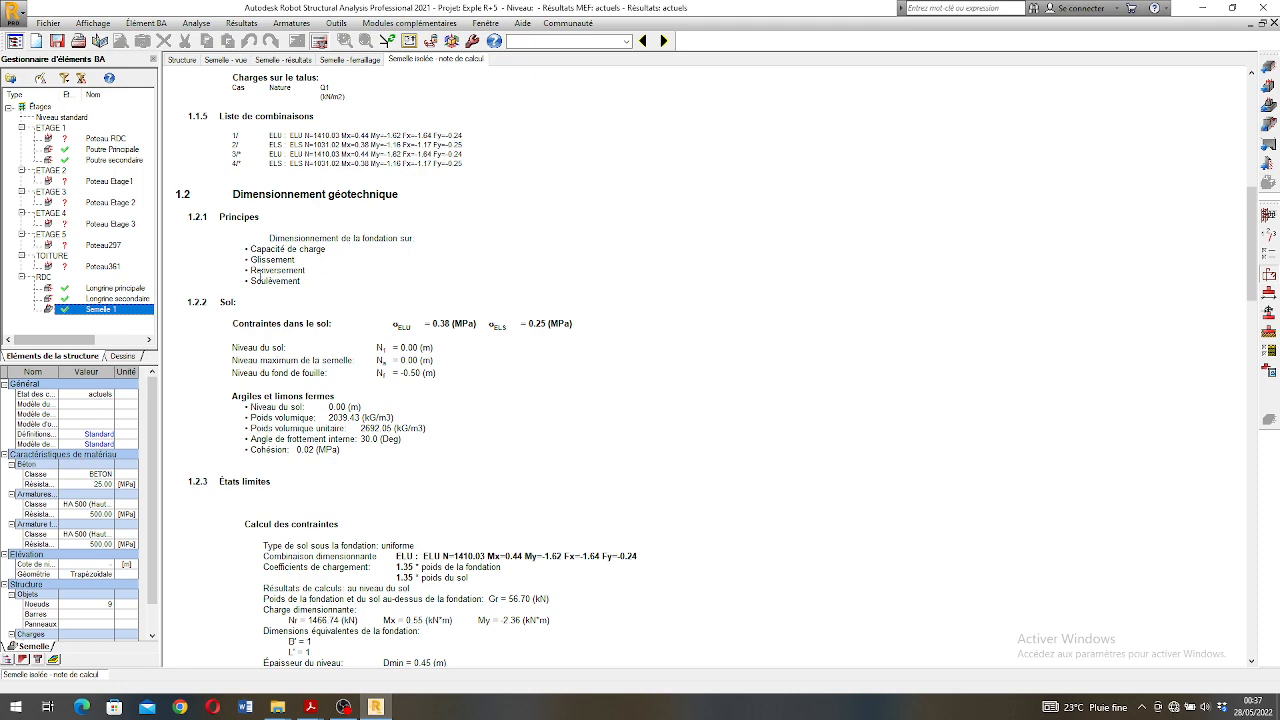
scroll(361, 230, "down", 4)
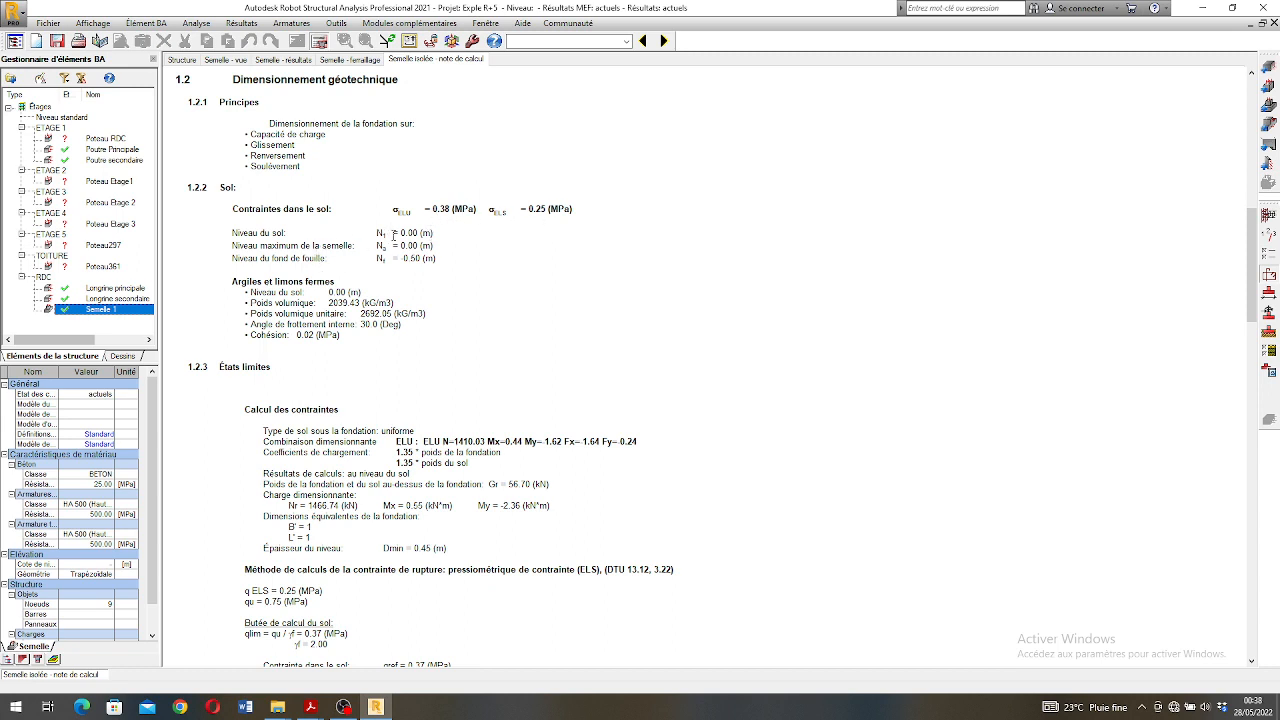
scroll(717, 368, "down", 2)
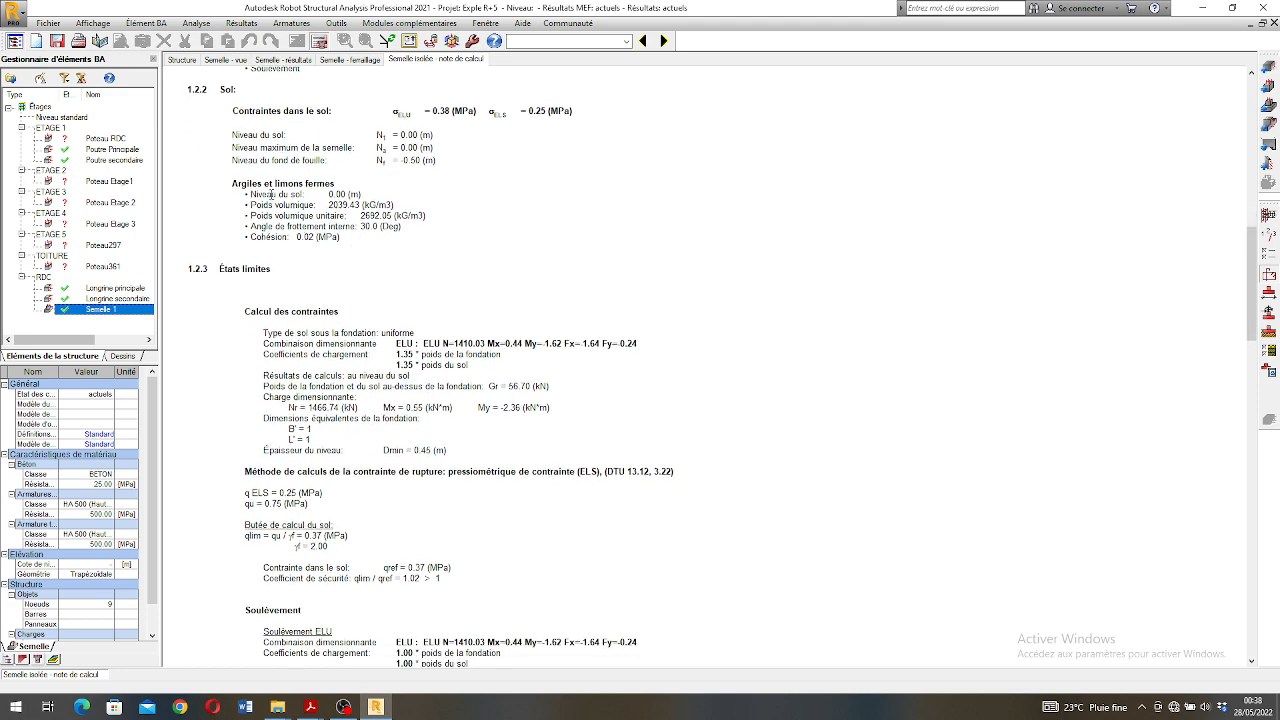
scroll(279, 194, "down", 1)
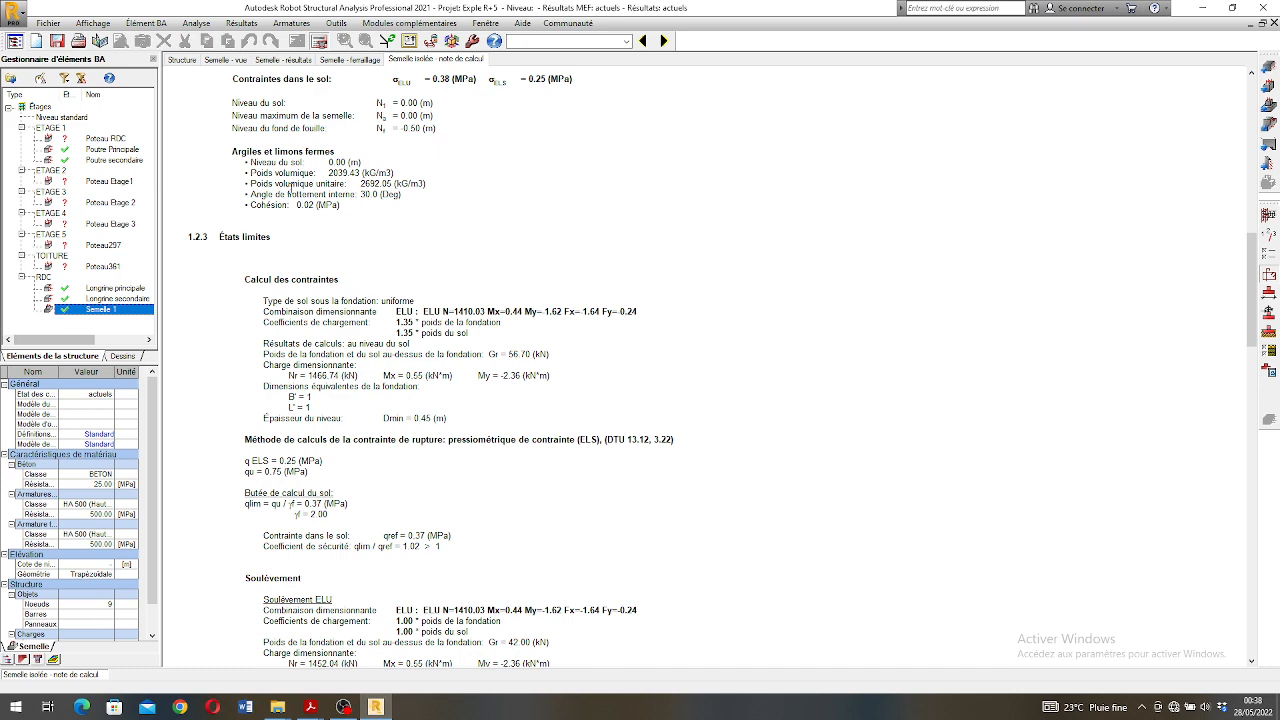
scroll(292, 176, "down", 2)
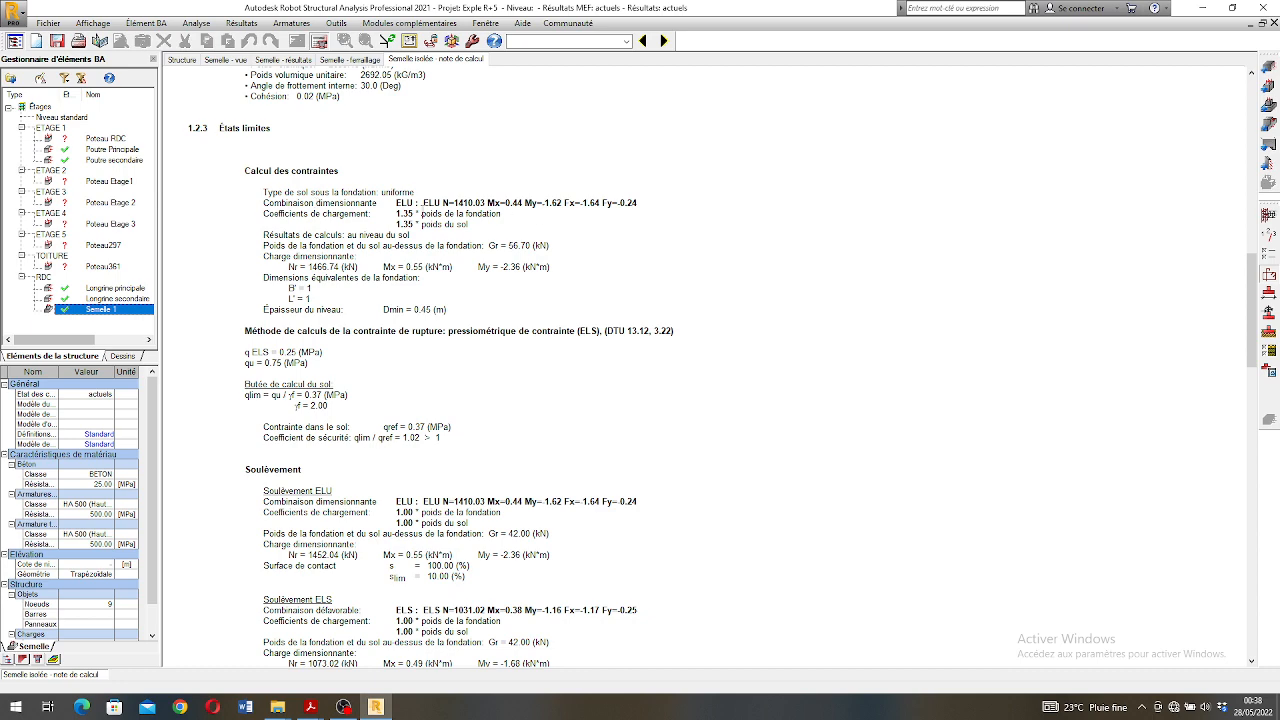
scroll(320, 171, "down", 1)
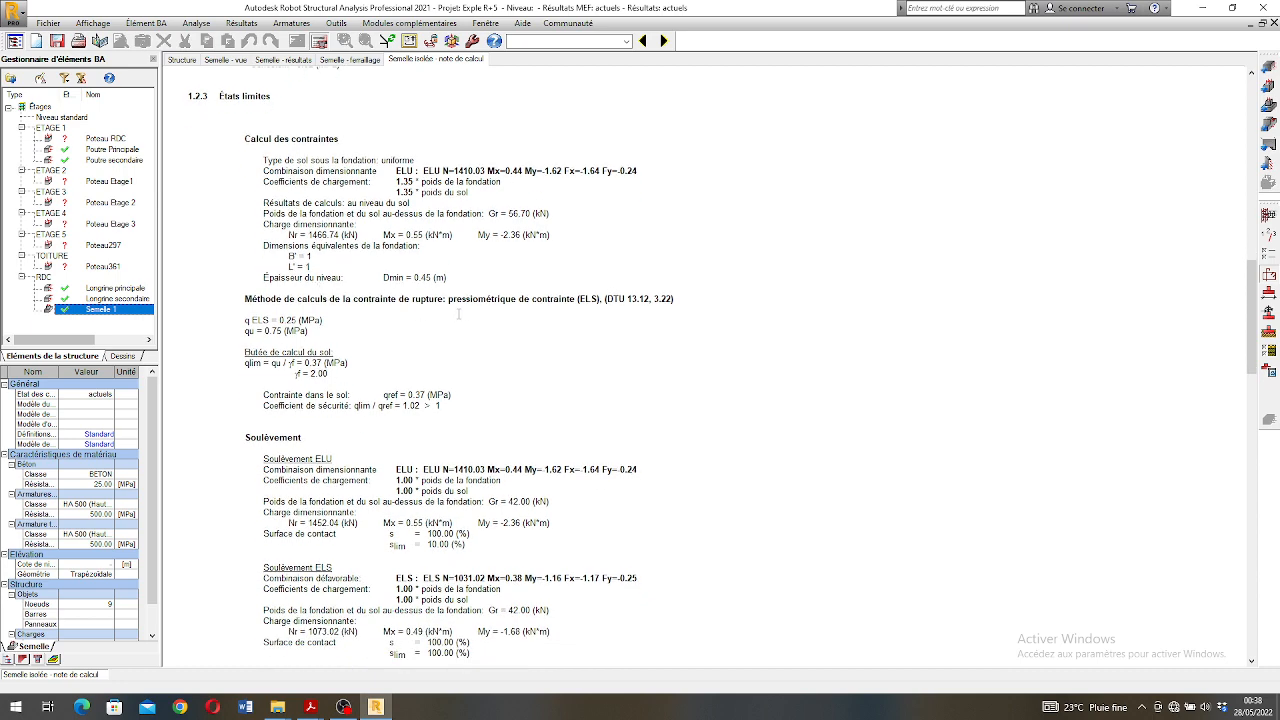
scroll(575, 307, "down", 5)
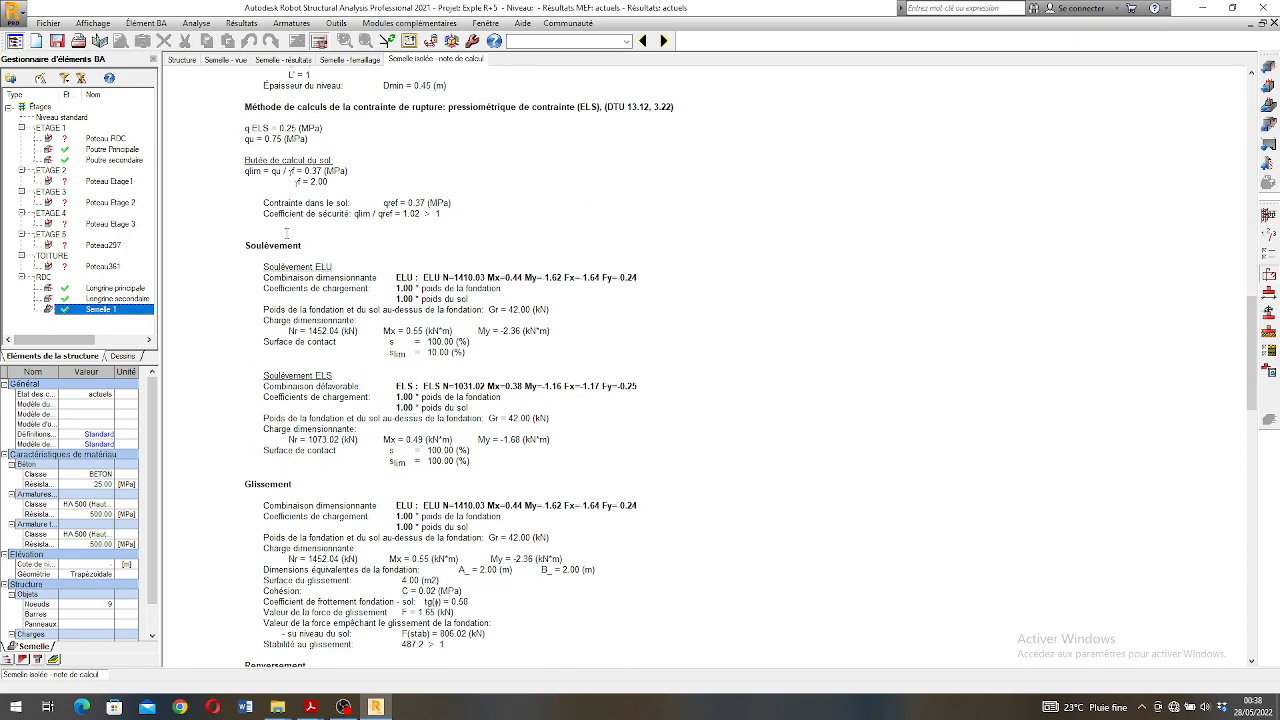
scroll(537, 296, "down", 3)
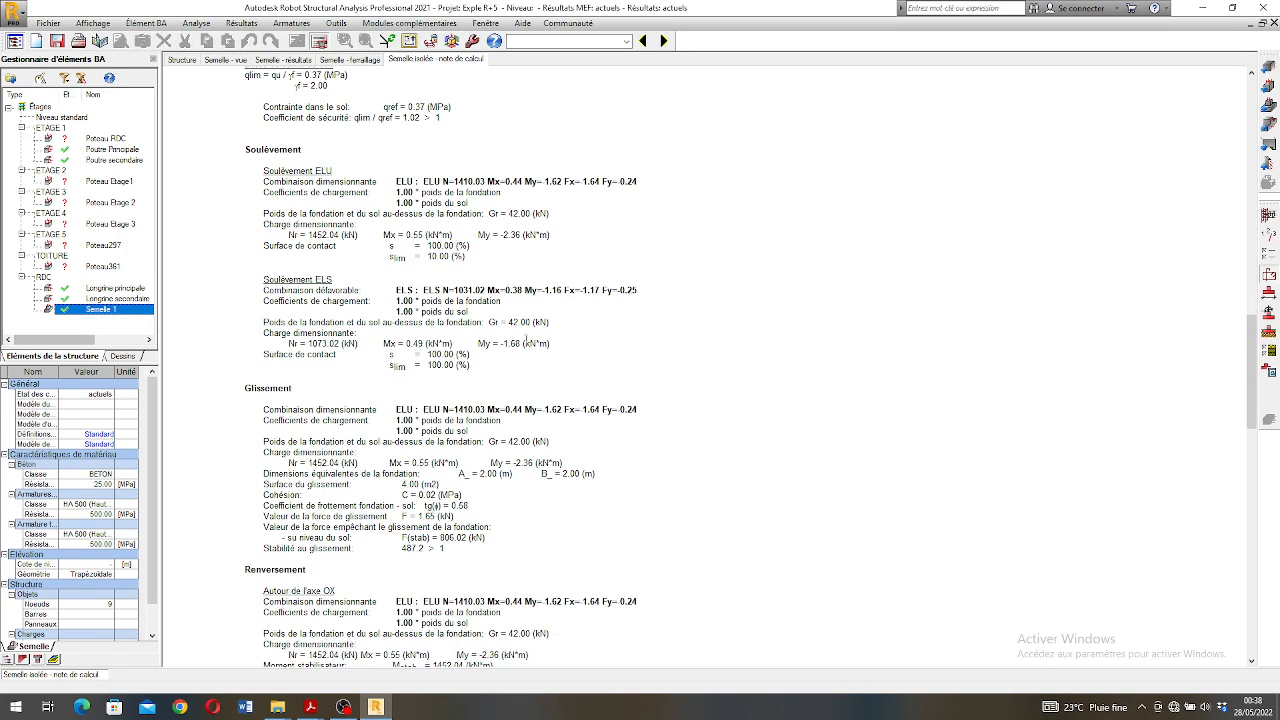
scroll(524, 352, "down", 1)
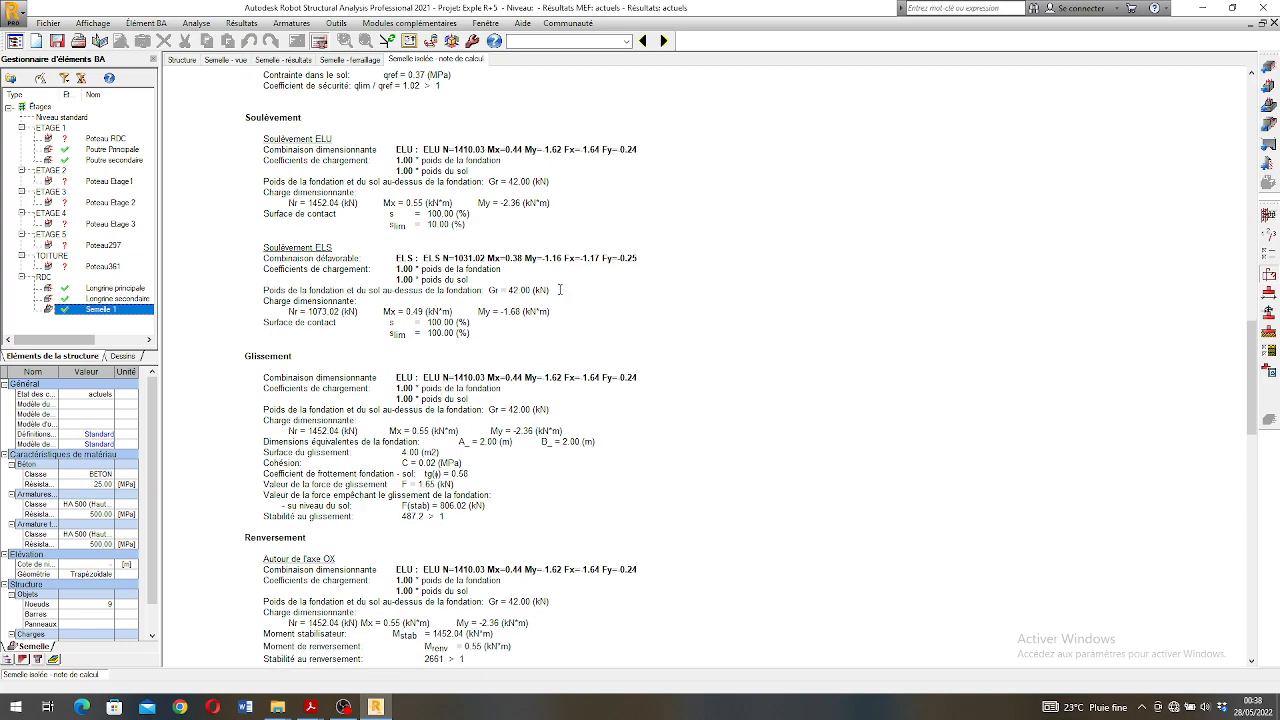
scroll(459, 342, "down", 7)
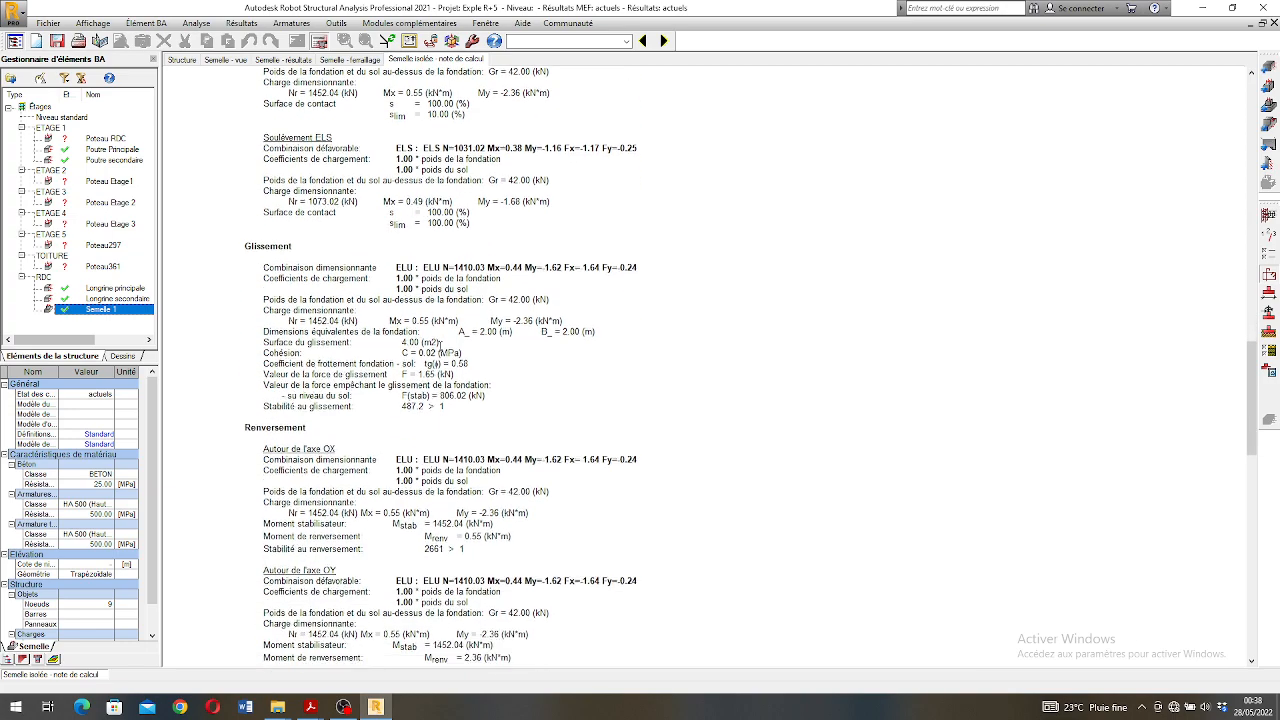
- Read the reinforced concrete section of the note, covering the punching check, theoretical and actual reinforcement, and the material quantities
scroll(357, 362, "down", 12)
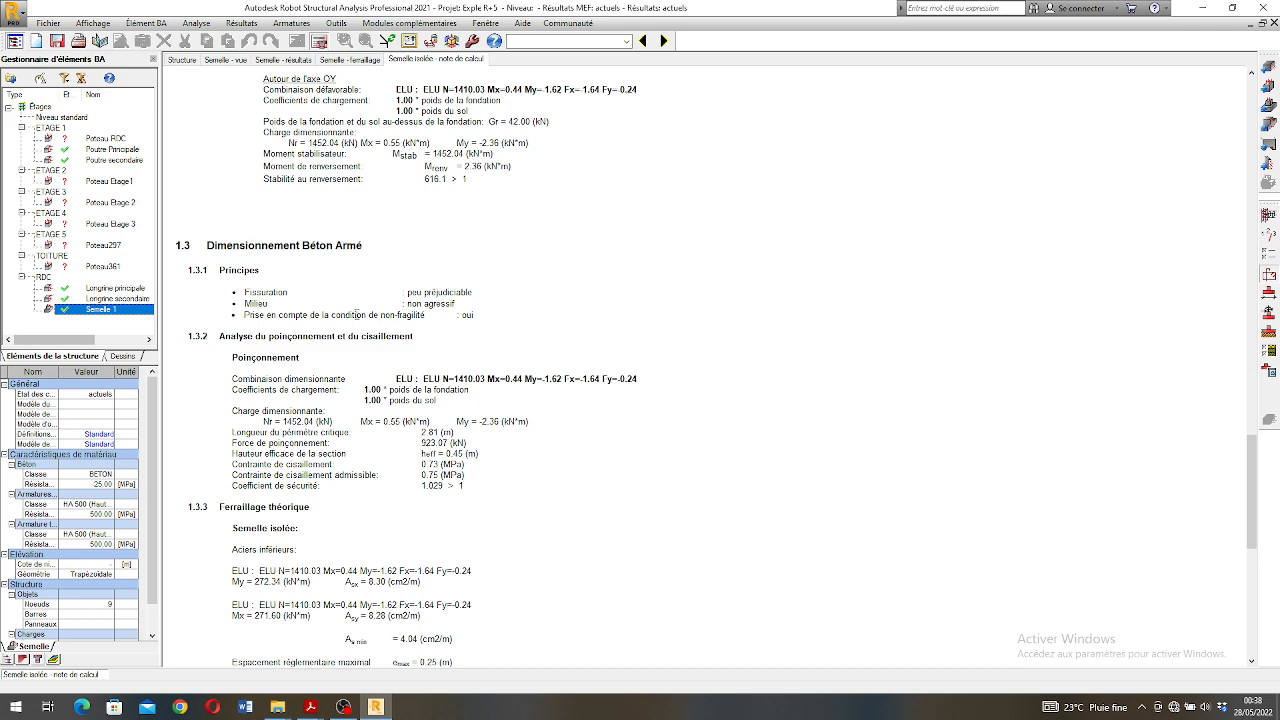
scroll(285, 326, "down", 2)
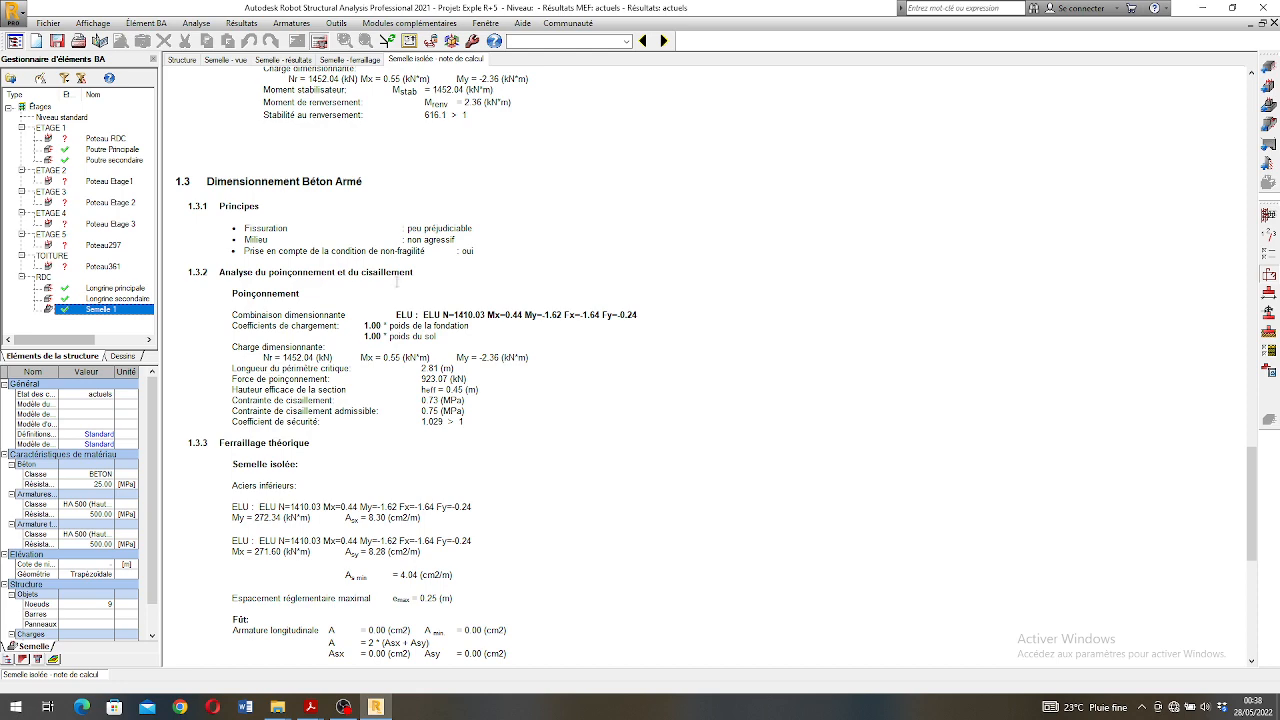
scroll(397, 281, "down", 4)
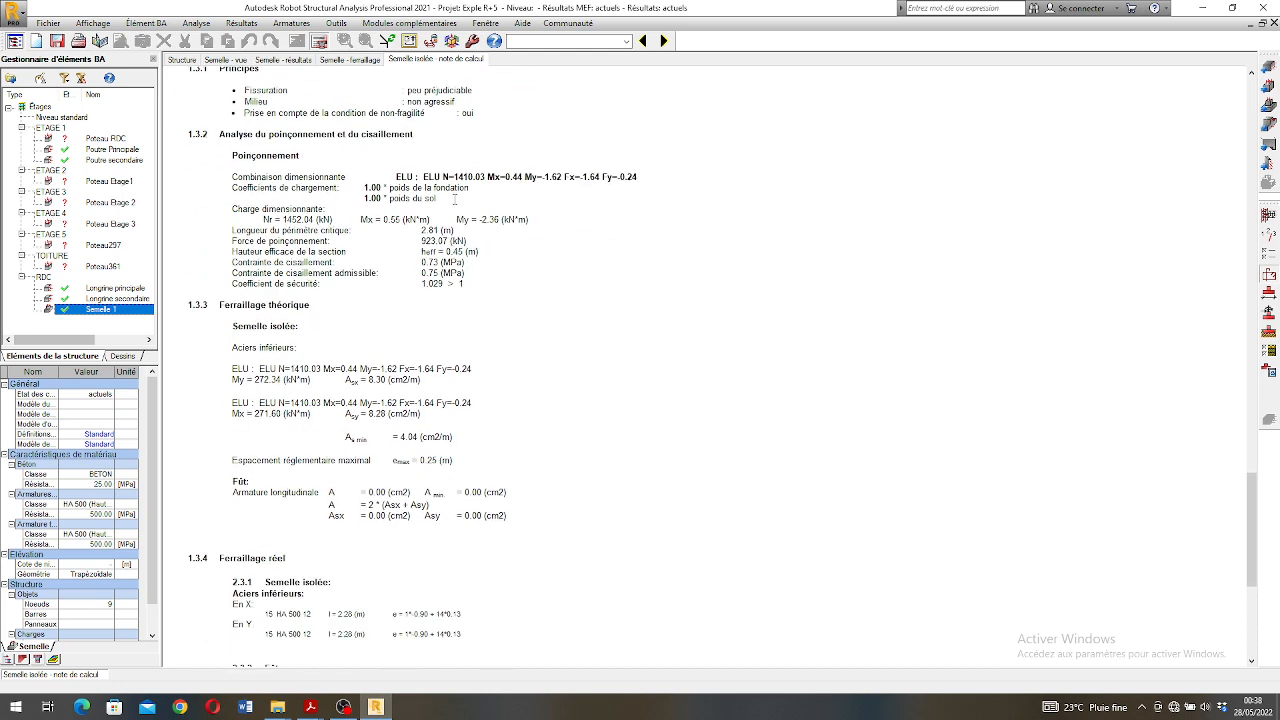
scroll(447, 218, "down", 1)
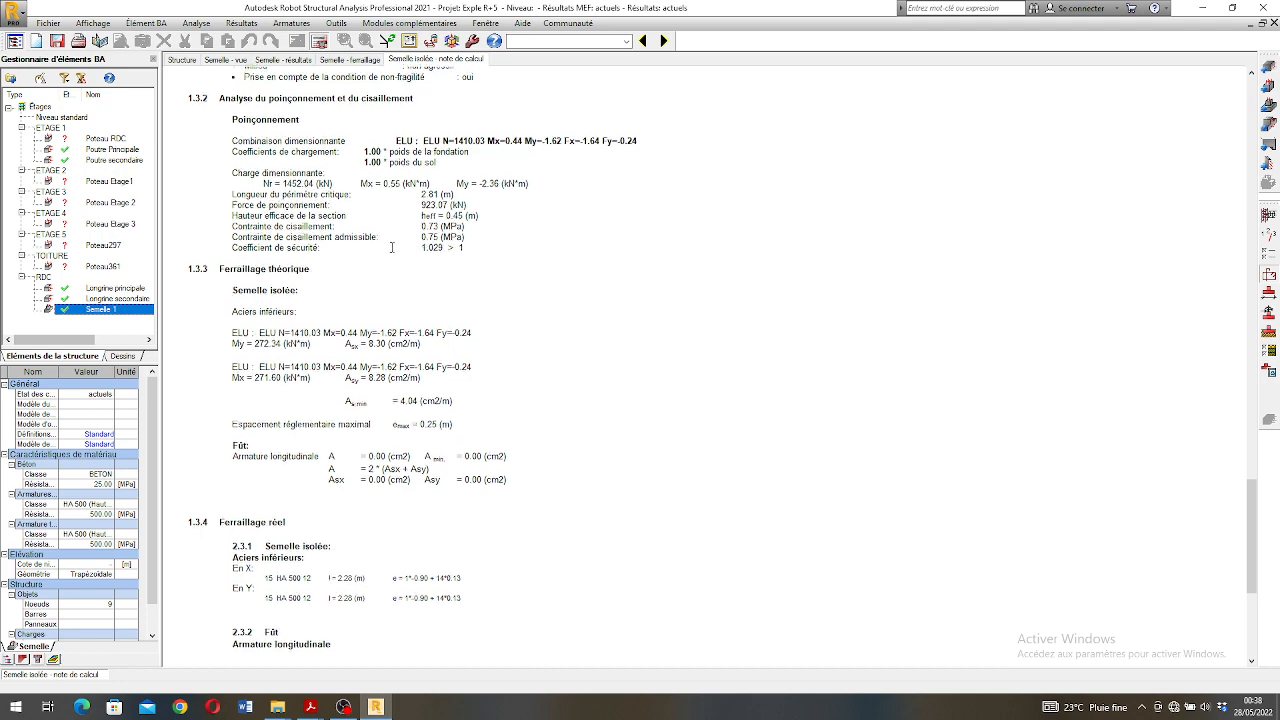
scroll(288, 214, "down", 2)
scroll(286, 214, "down", 2)
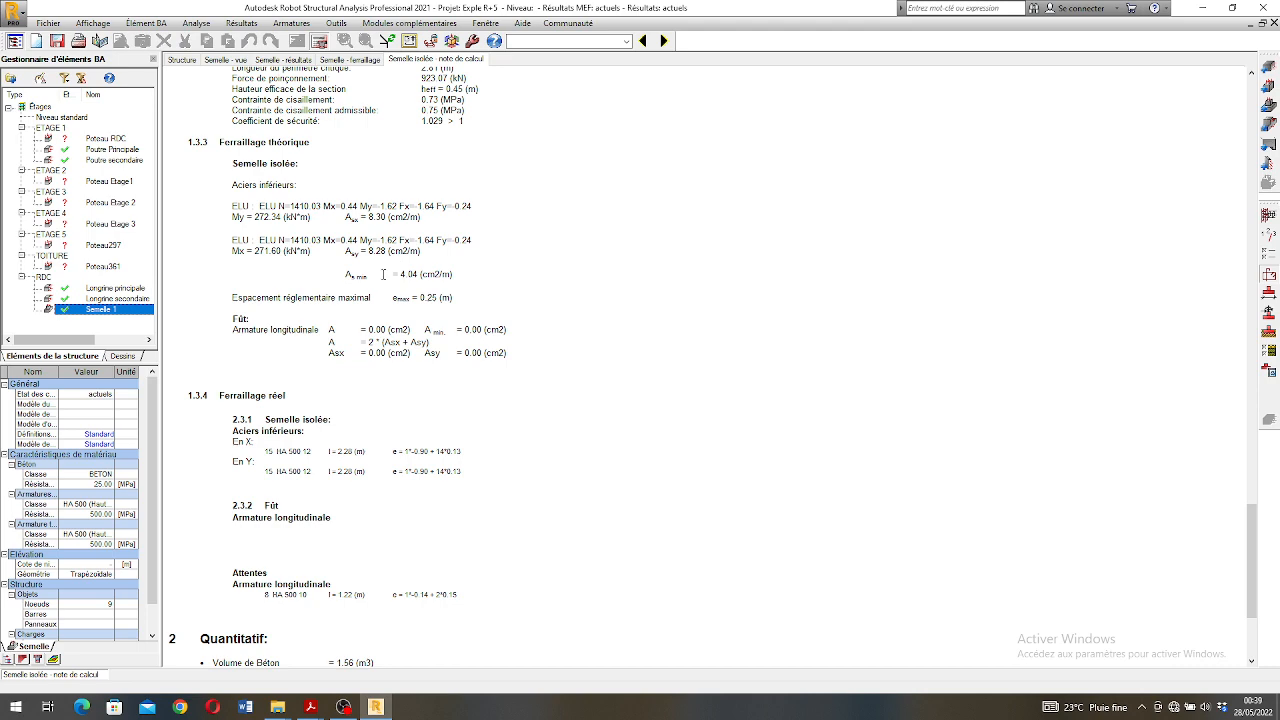
scroll(396, 276, "down", 2)
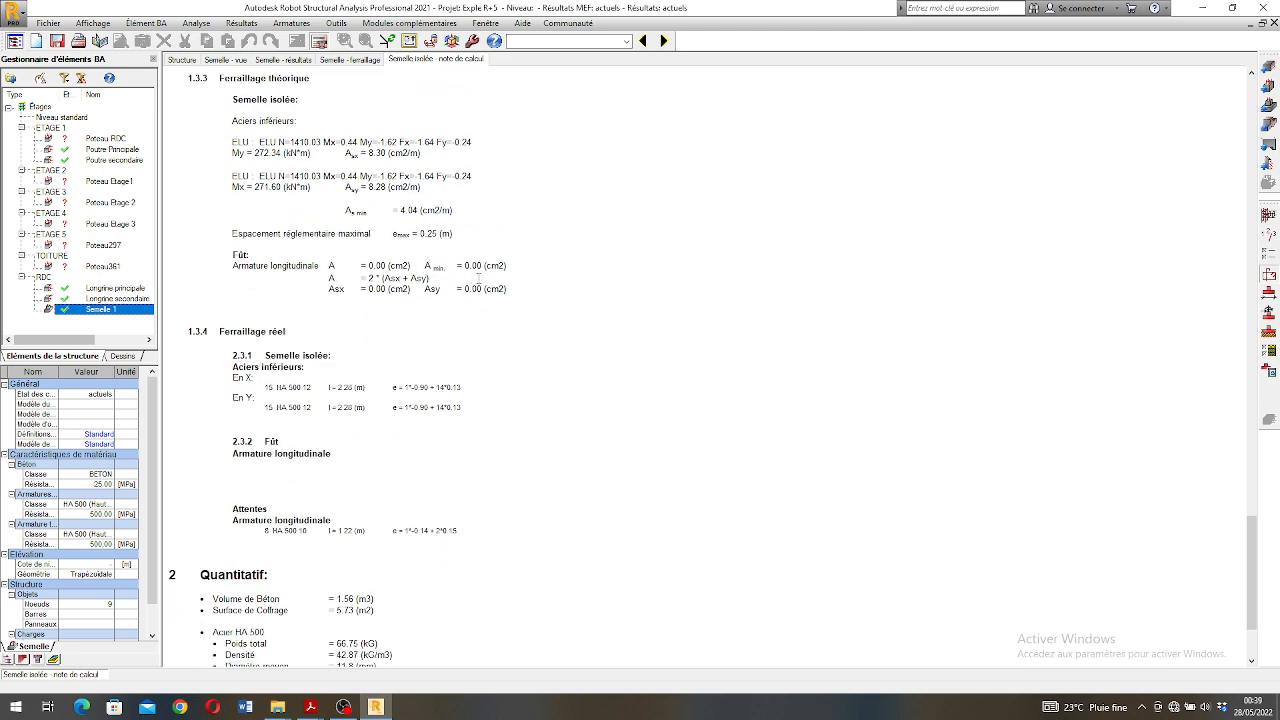
scroll(473, 282, "down", 2)
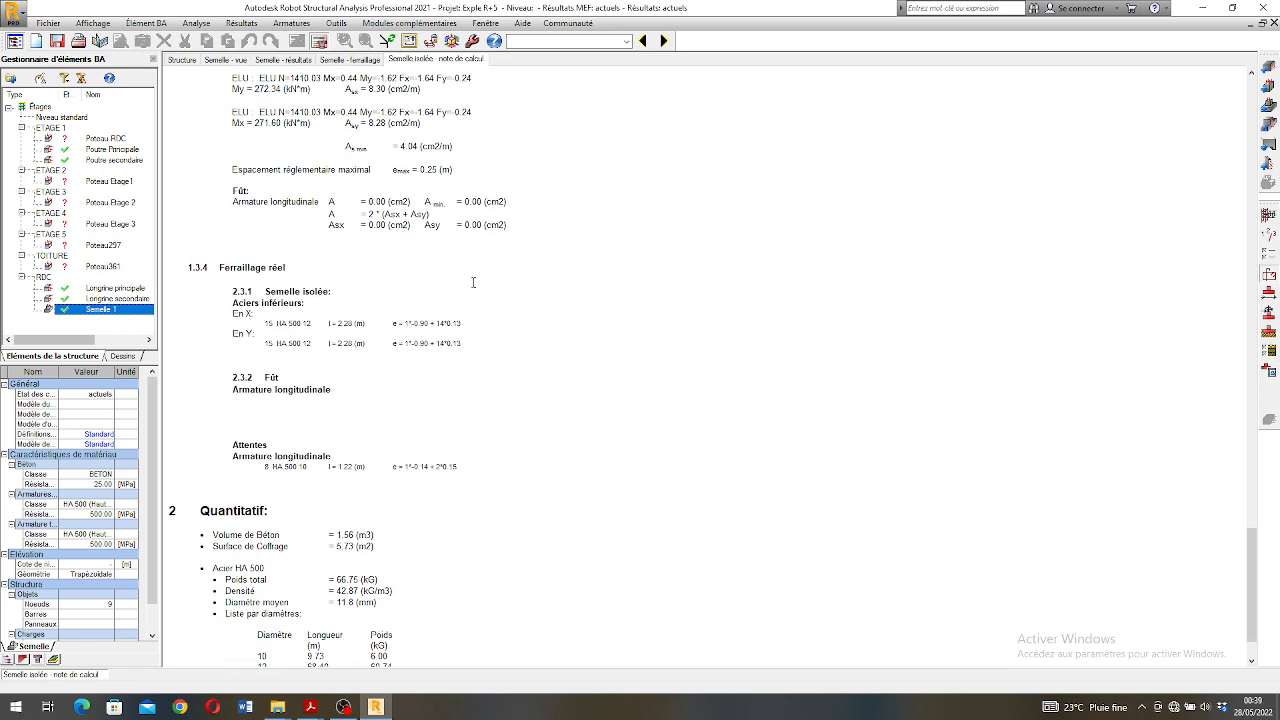
scroll(272, 286, "down", 2)
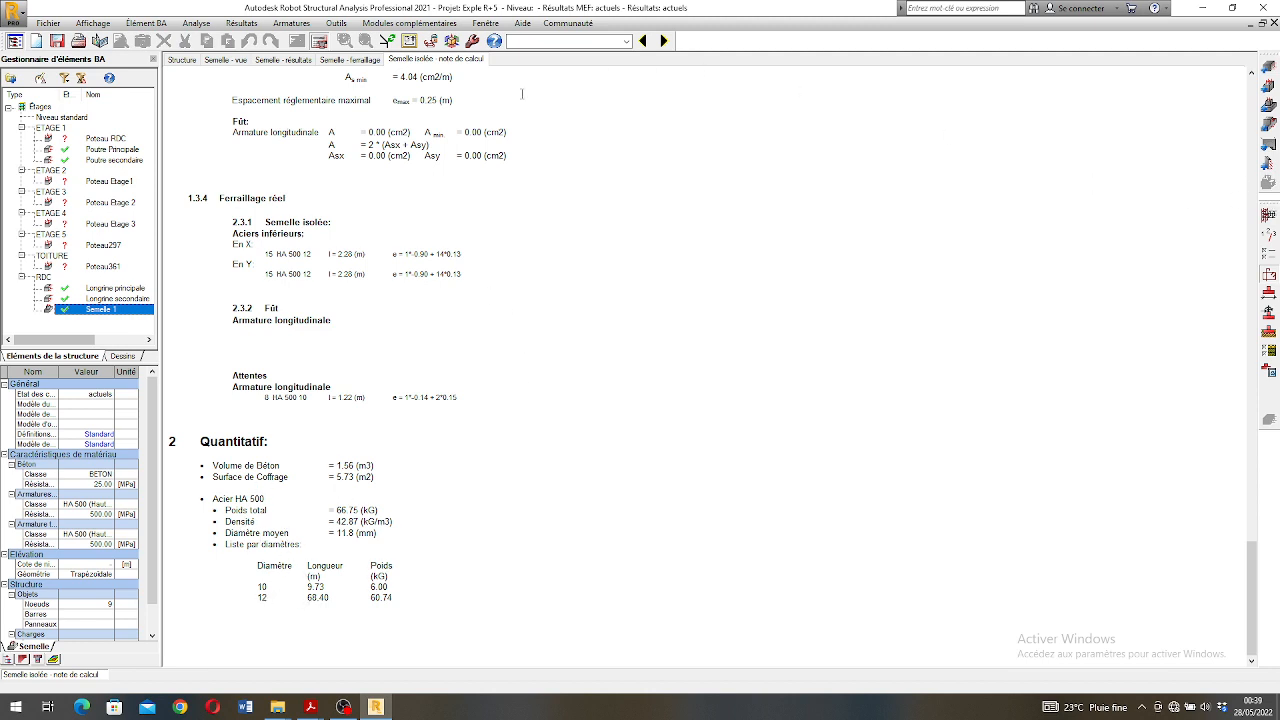
- Generate the execution drawing of Semelle 1 and examine its plan view, X-X and Y-Y sections and bar schedule
left_click(1268, 371)
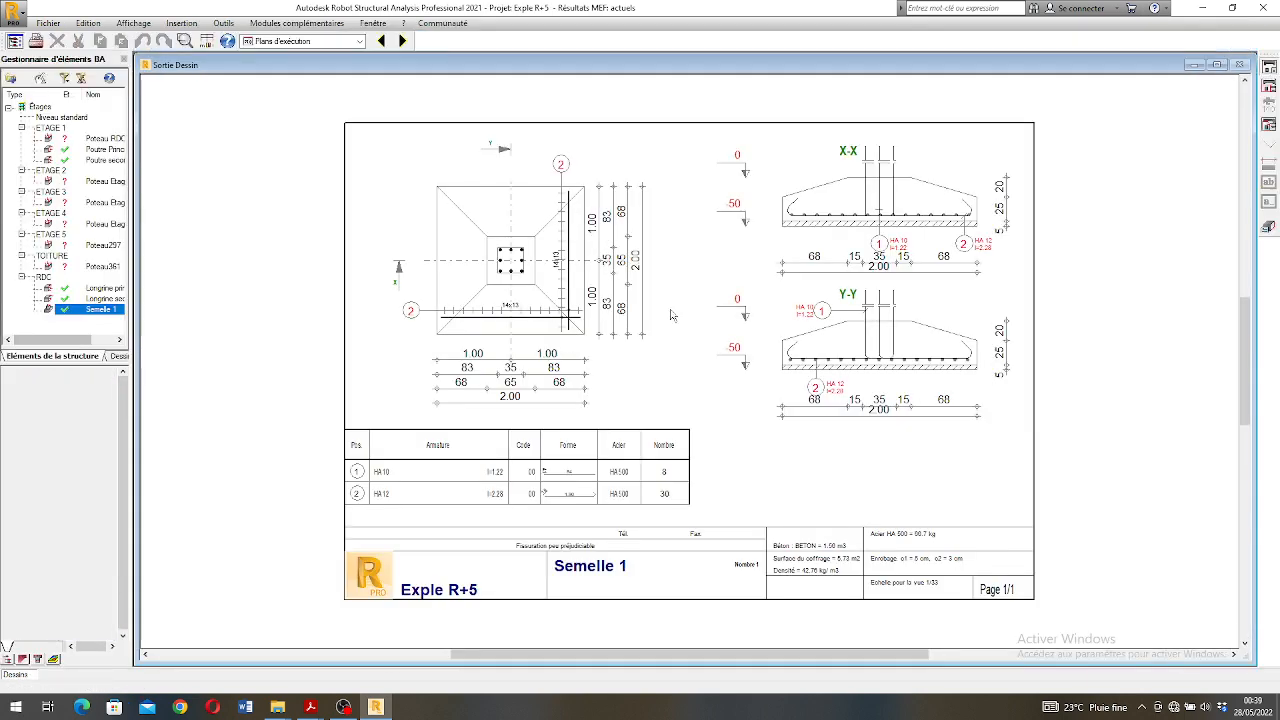
scroll(991, 313, "up", 2)
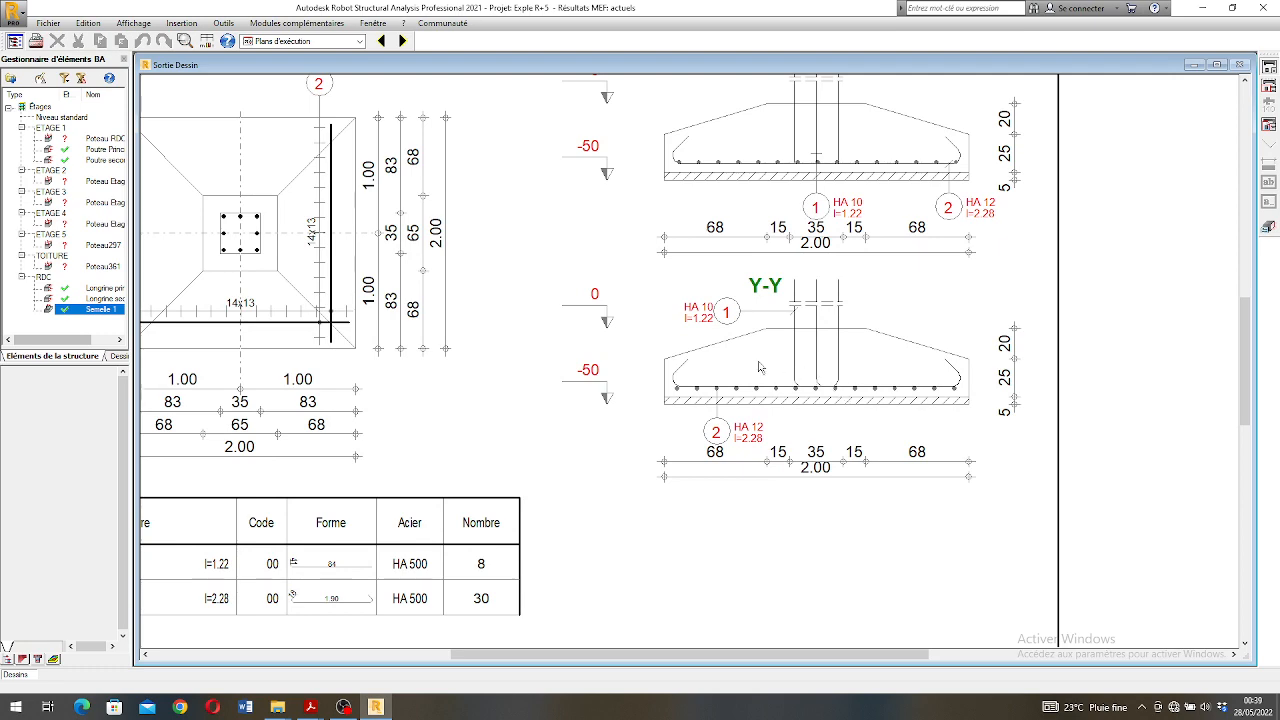
scroll(762, 362, "down", 1)
scroll(561, 186, "down", 1)
scroll(802, 315, "down", 1)
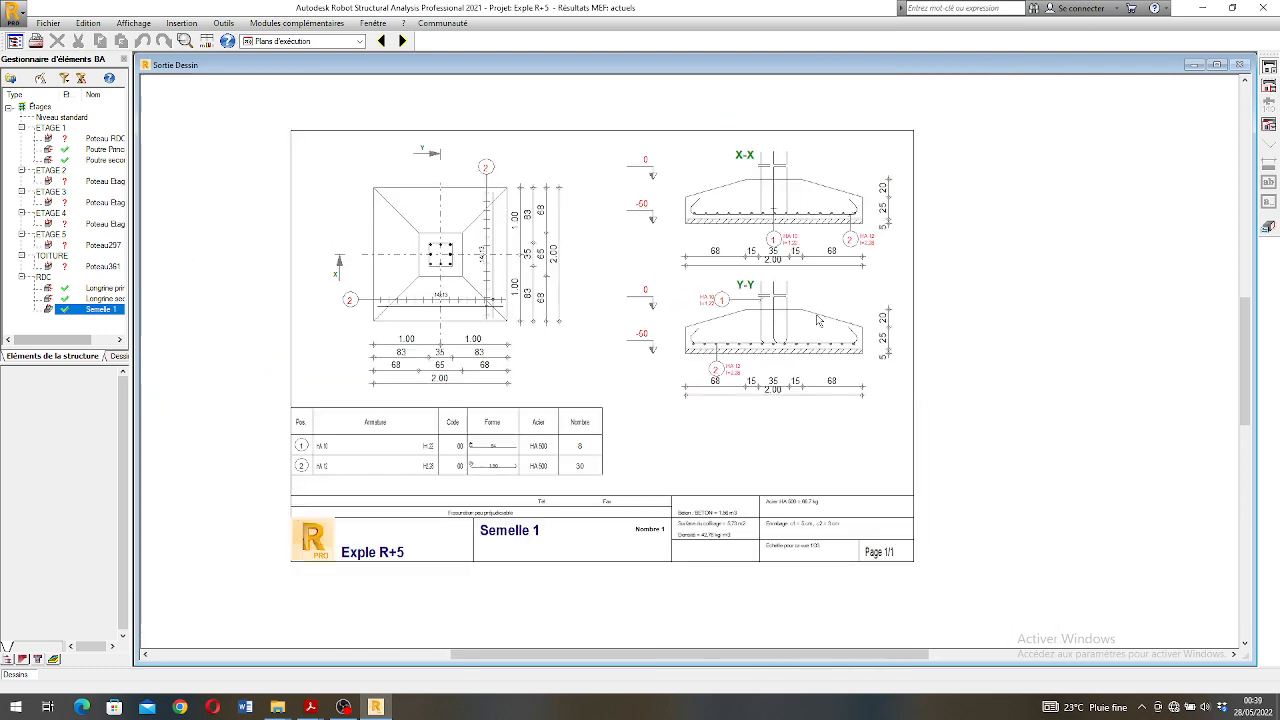
scroll(778, 352, "up", 2)
scroll(768, 290, "down", 2)
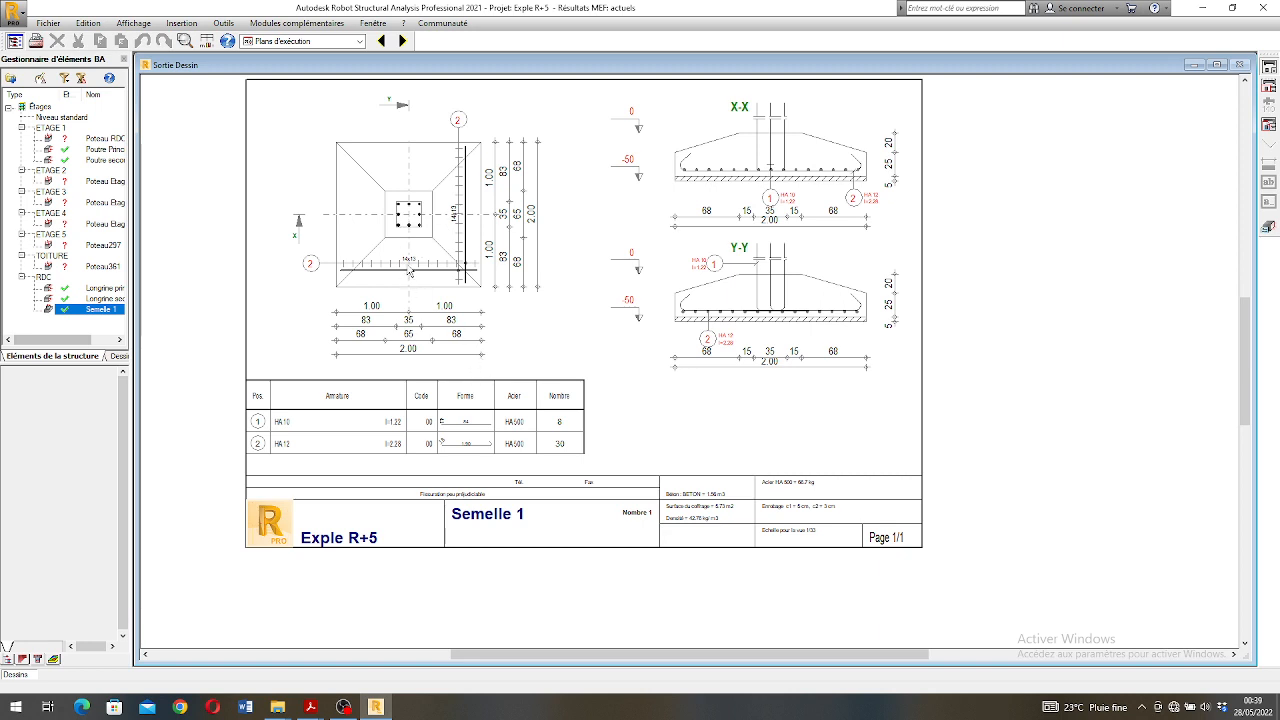
scroll(364, 335, "down", 1)
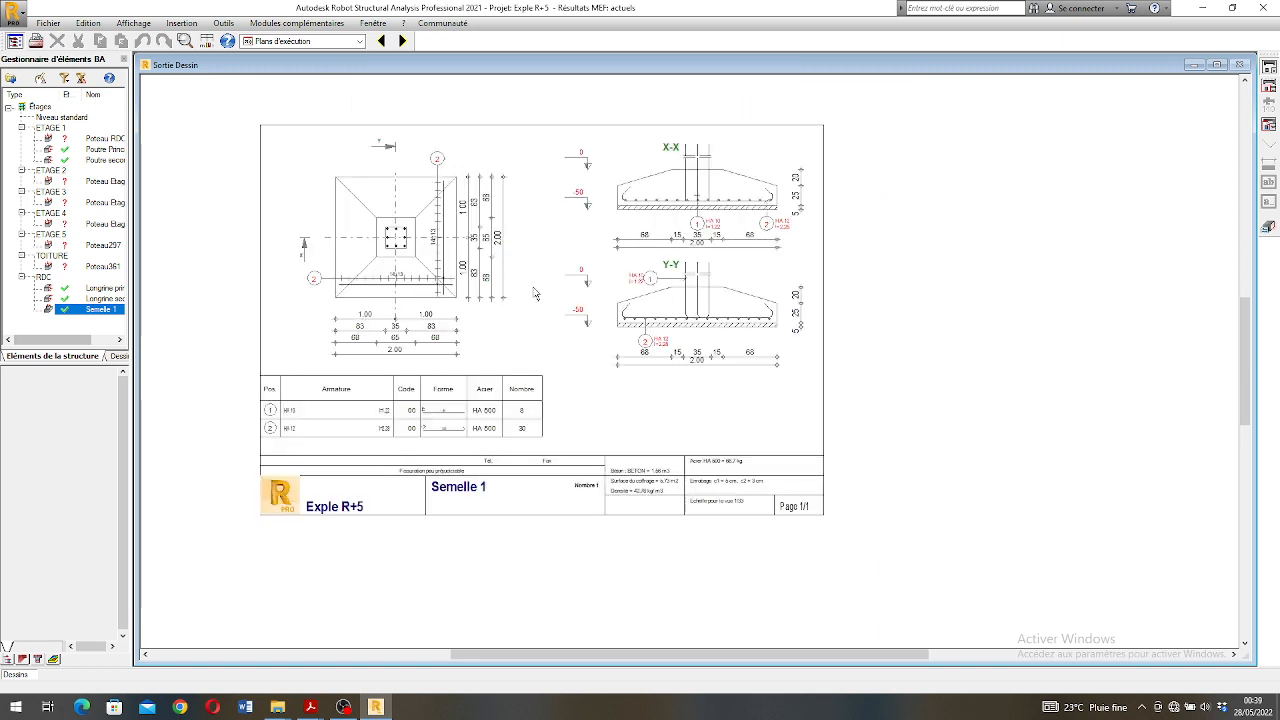
scroll(514, 322, "up", 1)
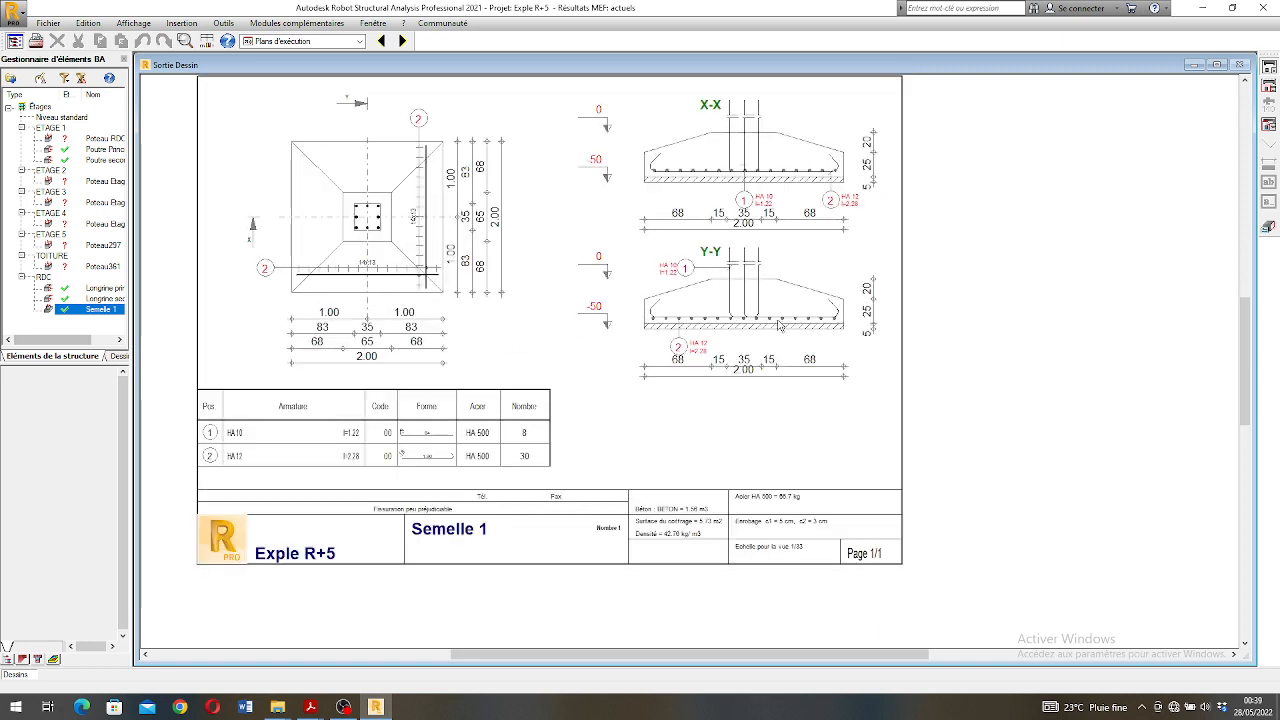
scroll(778, 321, "up", 1)
scroll(523, 260, "down", 1)
scroll(297, 206, "up", 2)
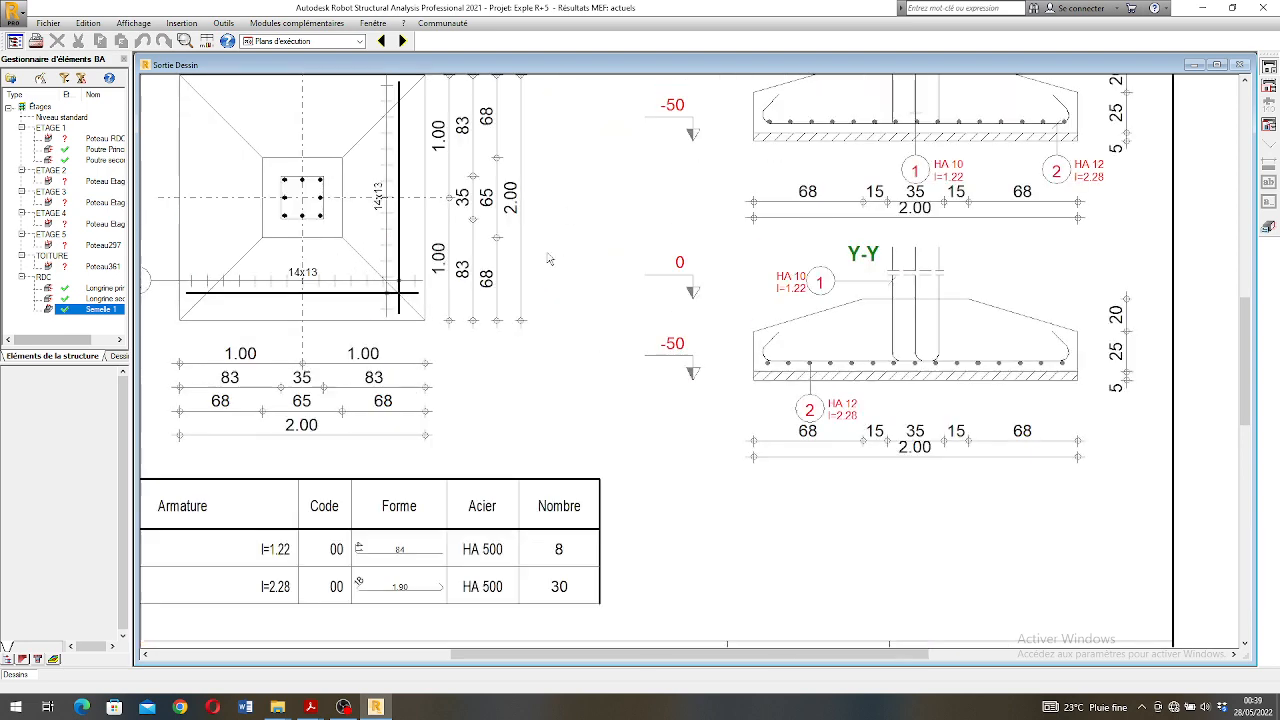
scroll(684, 281, "down", 2)
scroll(777, 276, "up", 1)
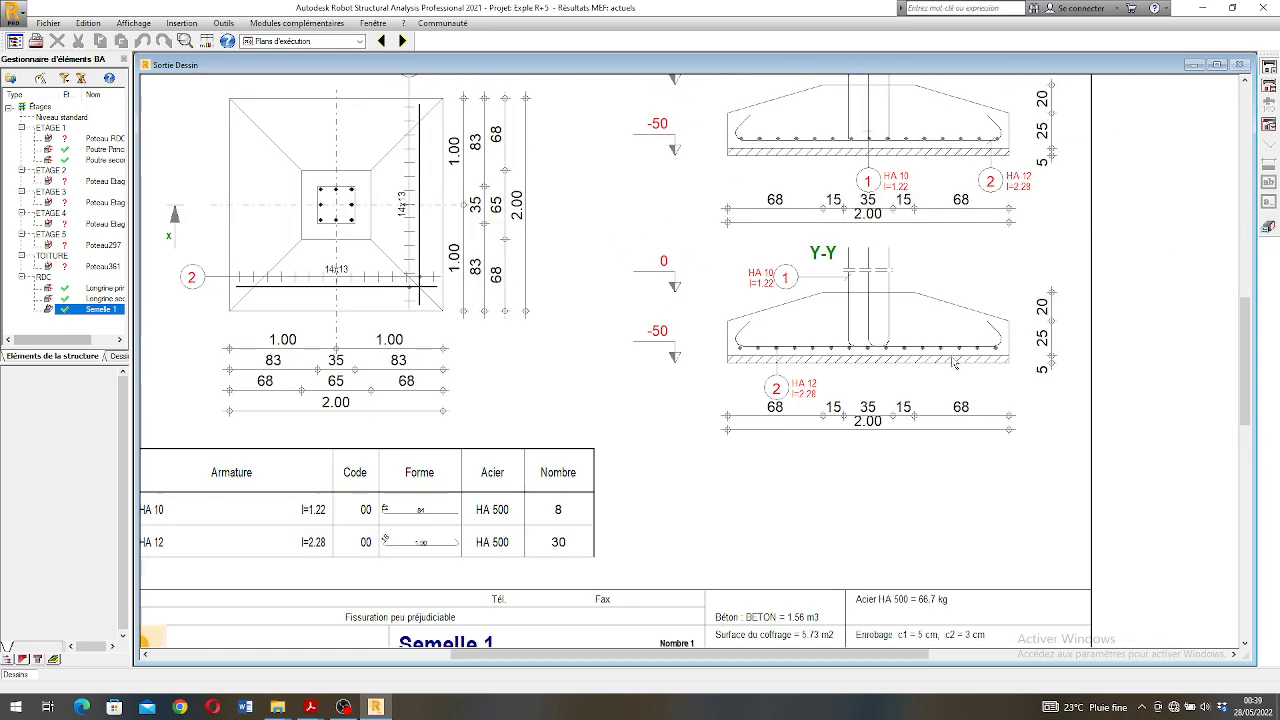
scroll(413, 530, "down", 2)
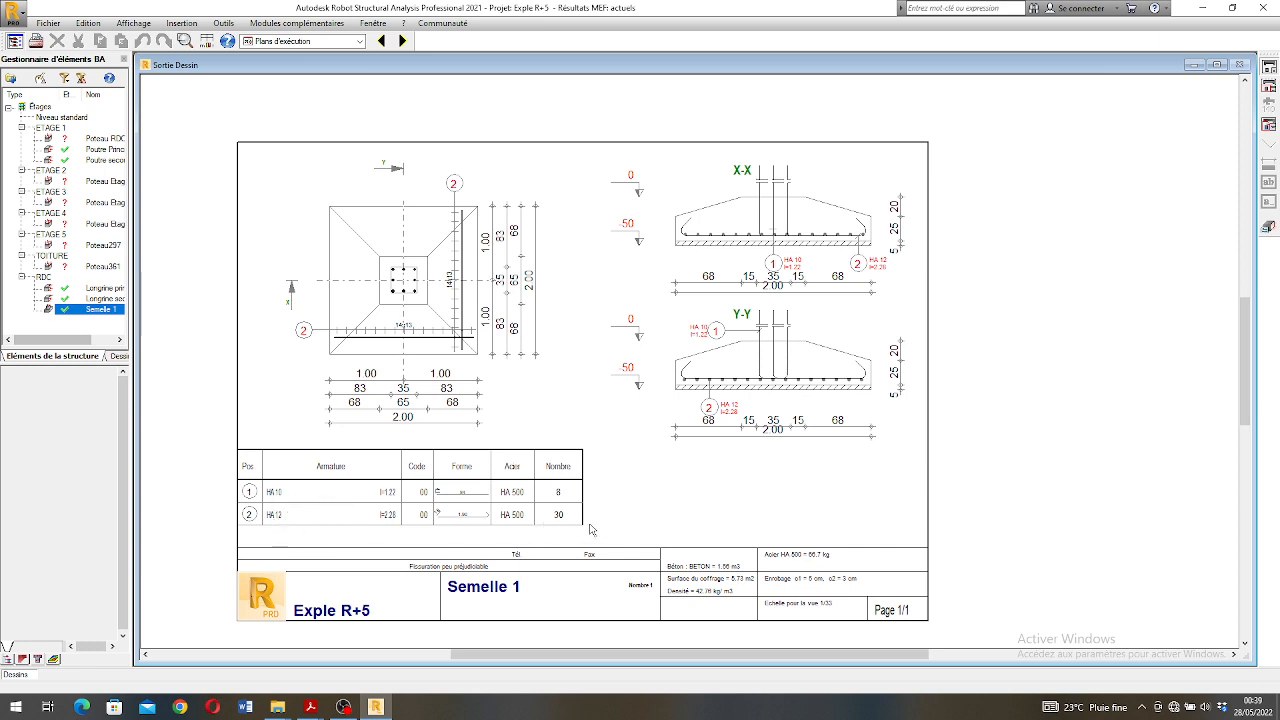
- Return from the drawing to the footing and exclude the 10 and 14 mm diameters from the transverse steel in the calculation options
left_click(1270, 228)
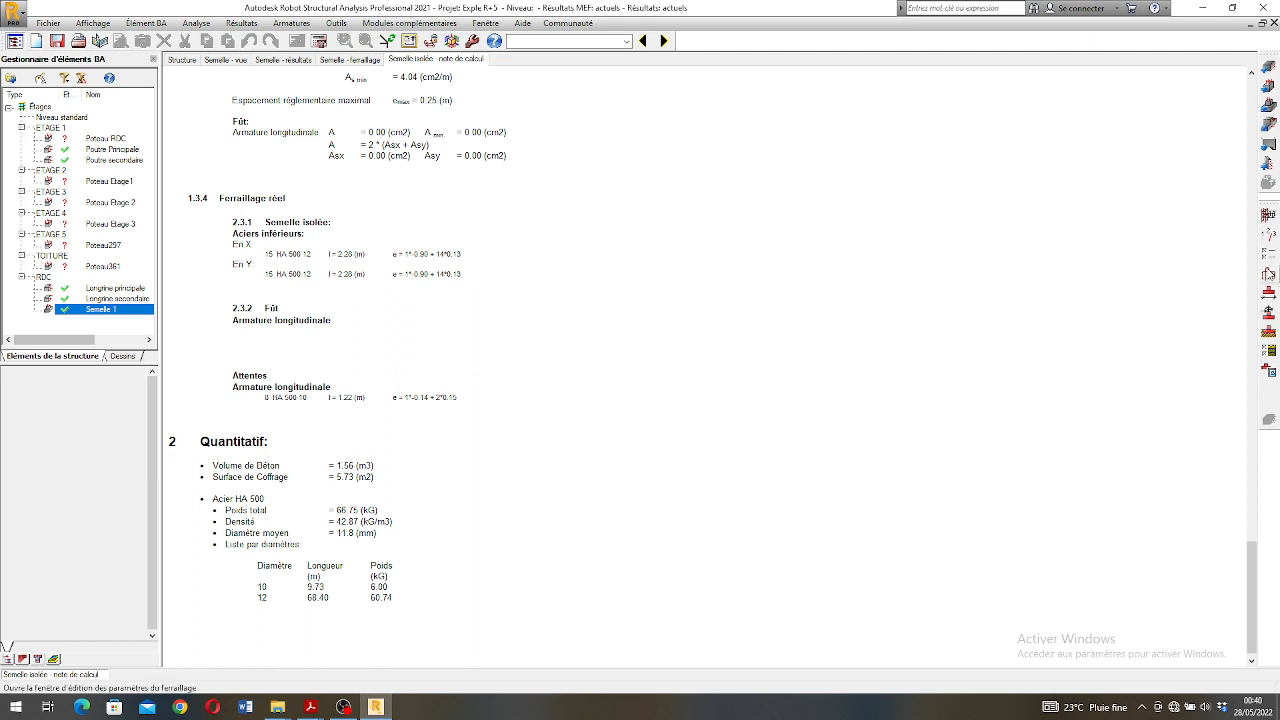
left_click(1268, 272)
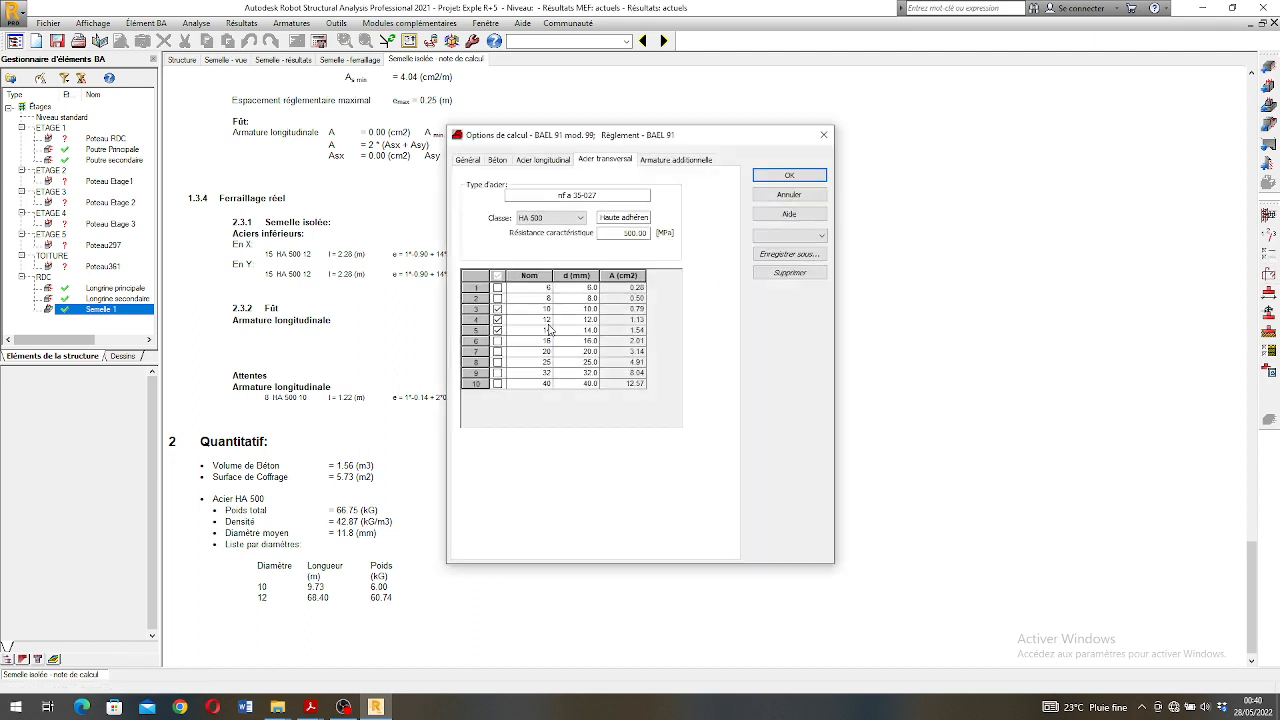
left_click(497, 309)
left_click(497, 330)
- Restrict the longitudinal steel to the 14 mm diameter only and recalculate Semelle 1
left_click(546, 160)
left_click(497, 309)
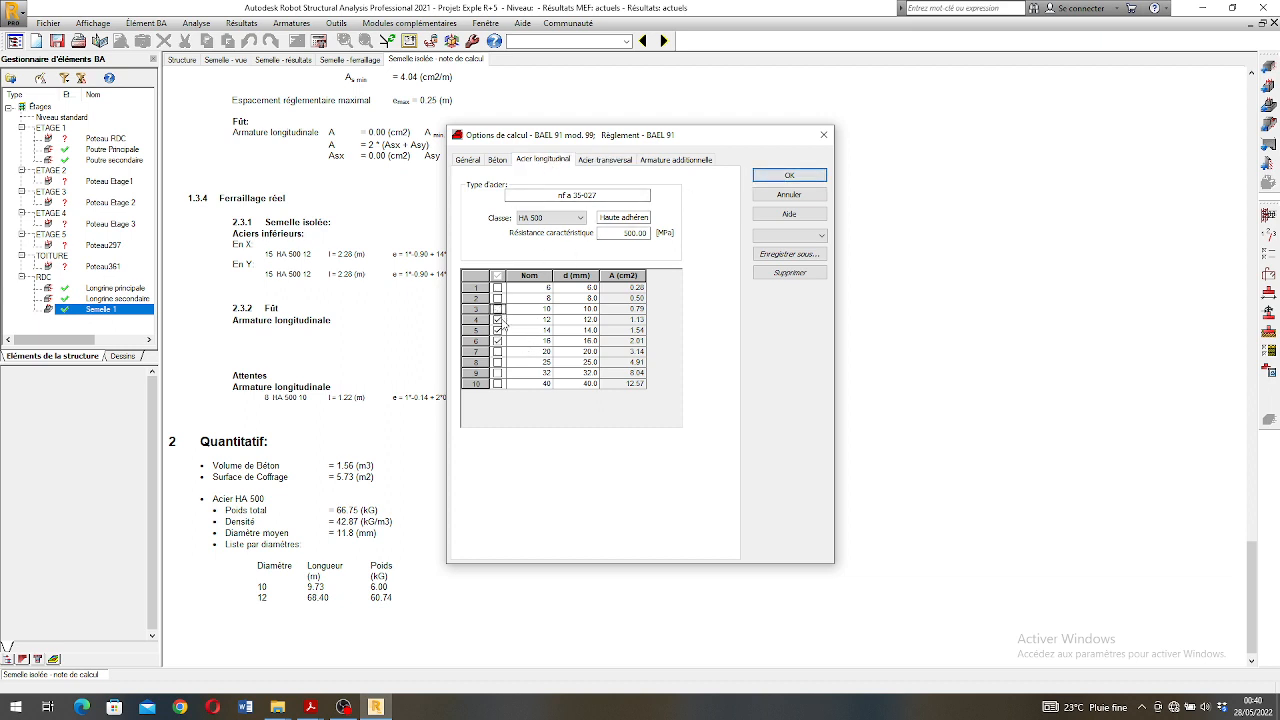
left_click(497, 319)
left_click(497, 341)
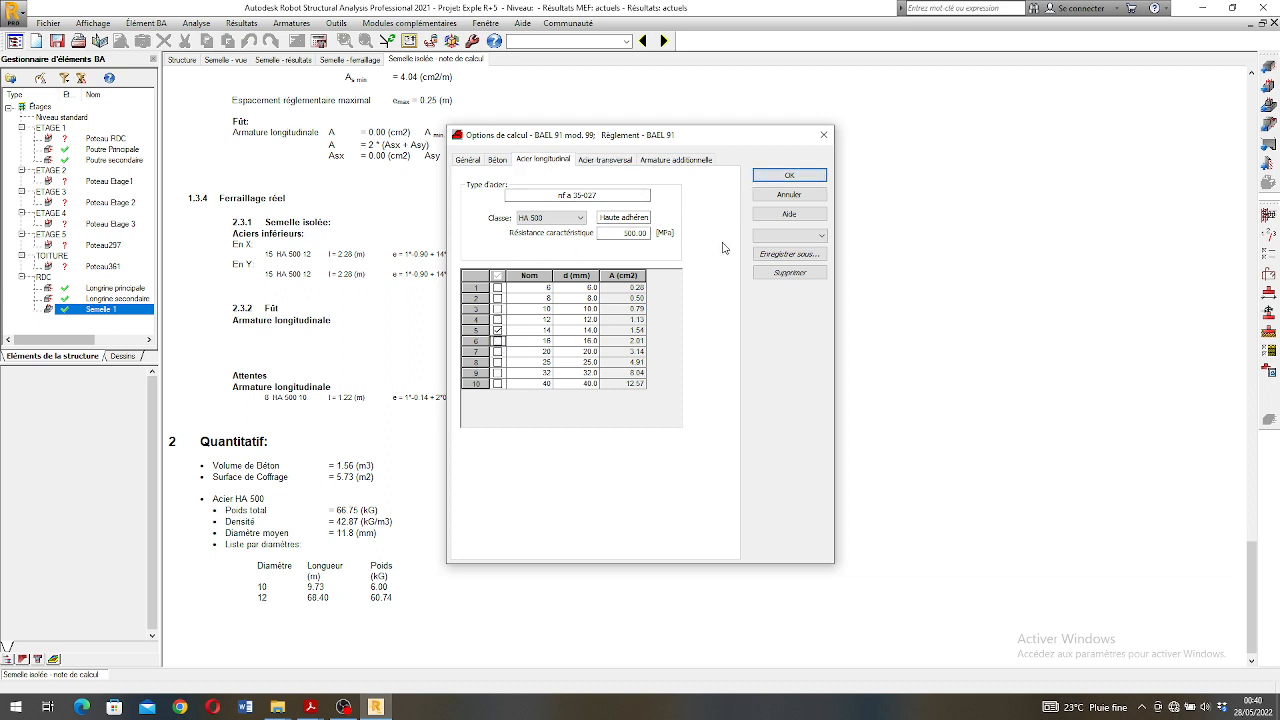
left_click(789, 175)
left_click(319, 41)
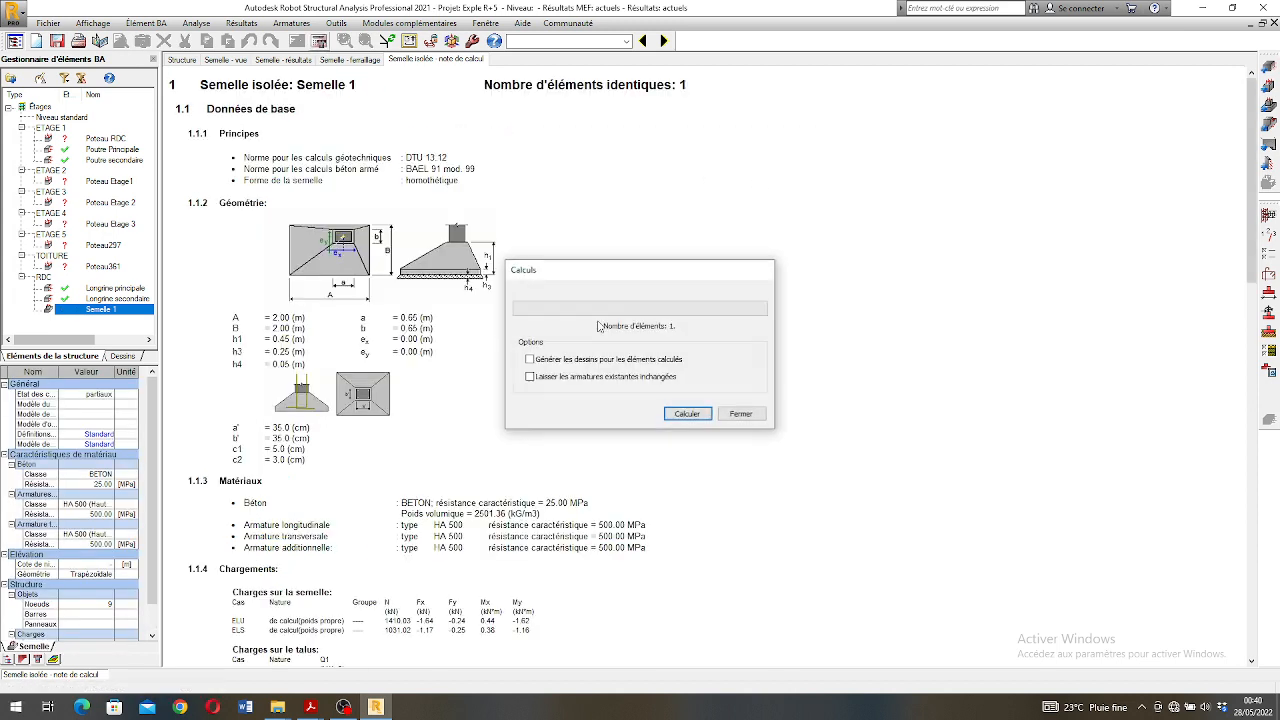
left_click(686, 413)
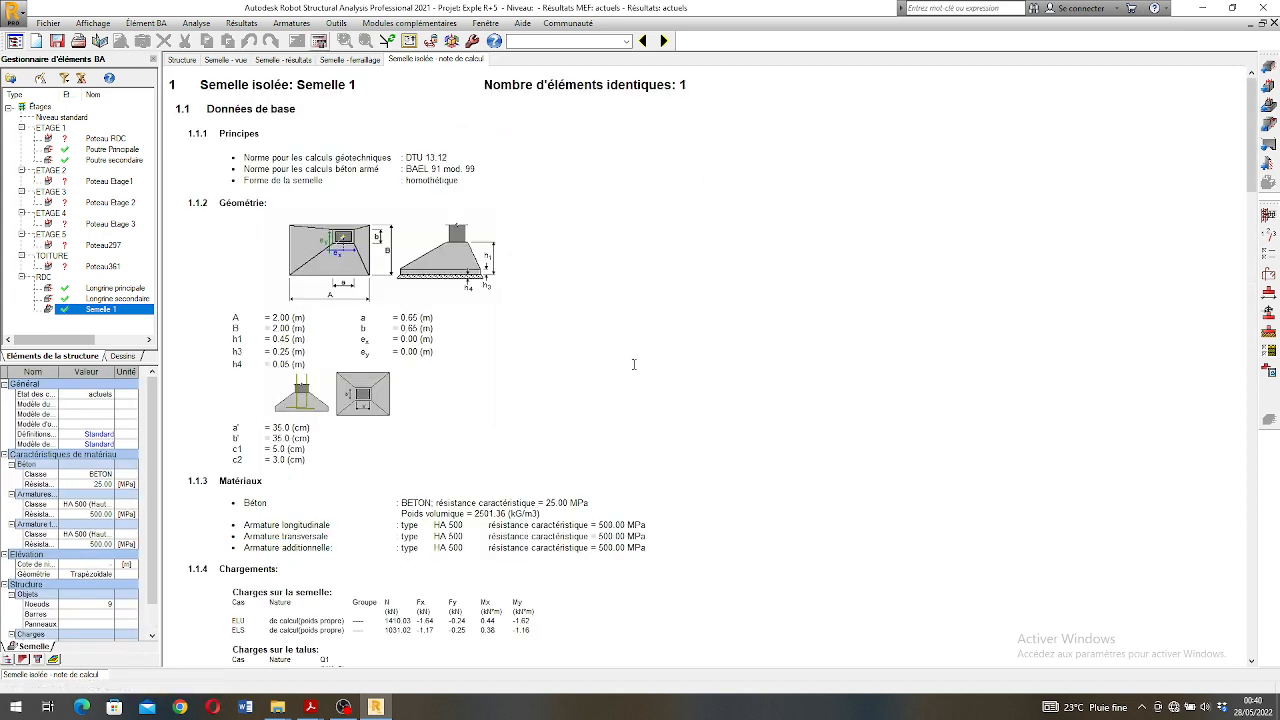
- Generate the updated execution drawing of Semelle 1 and check the new bars in the plan, sections and schedule
left_click(1269, 371)
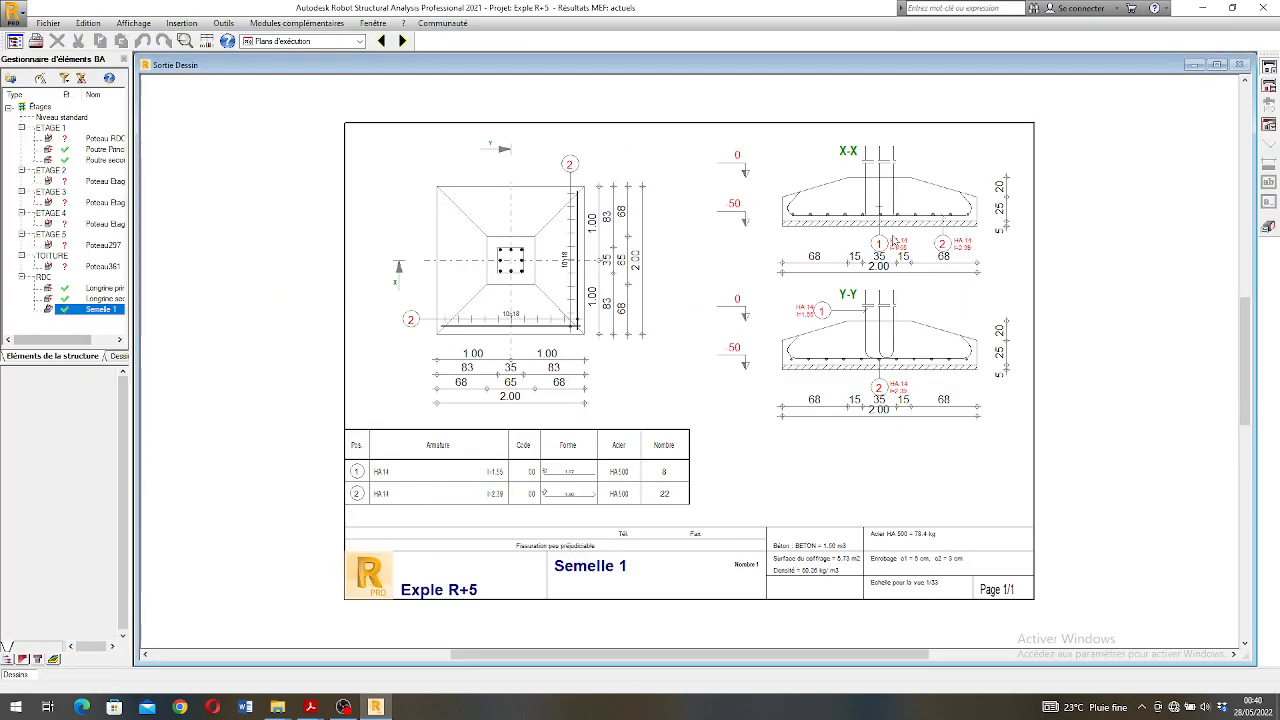
scroll(928, 362, "up", 1)
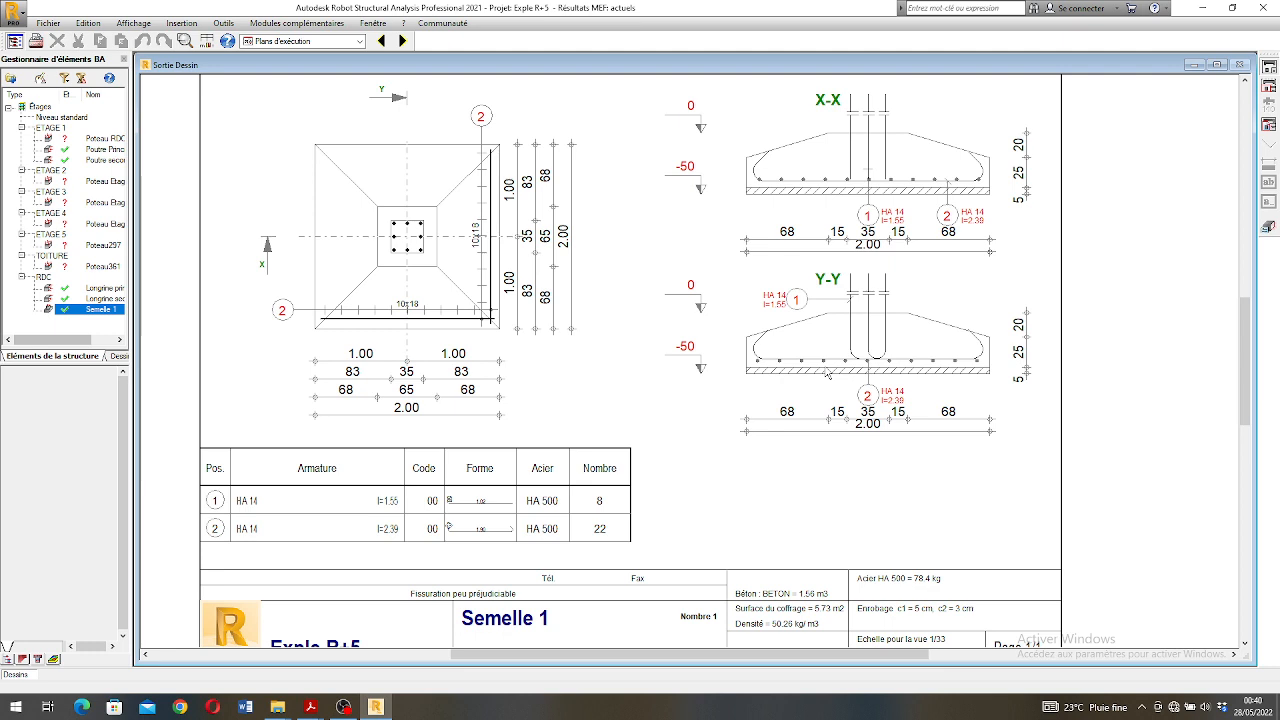
scroll(805, 376, "down", 2)
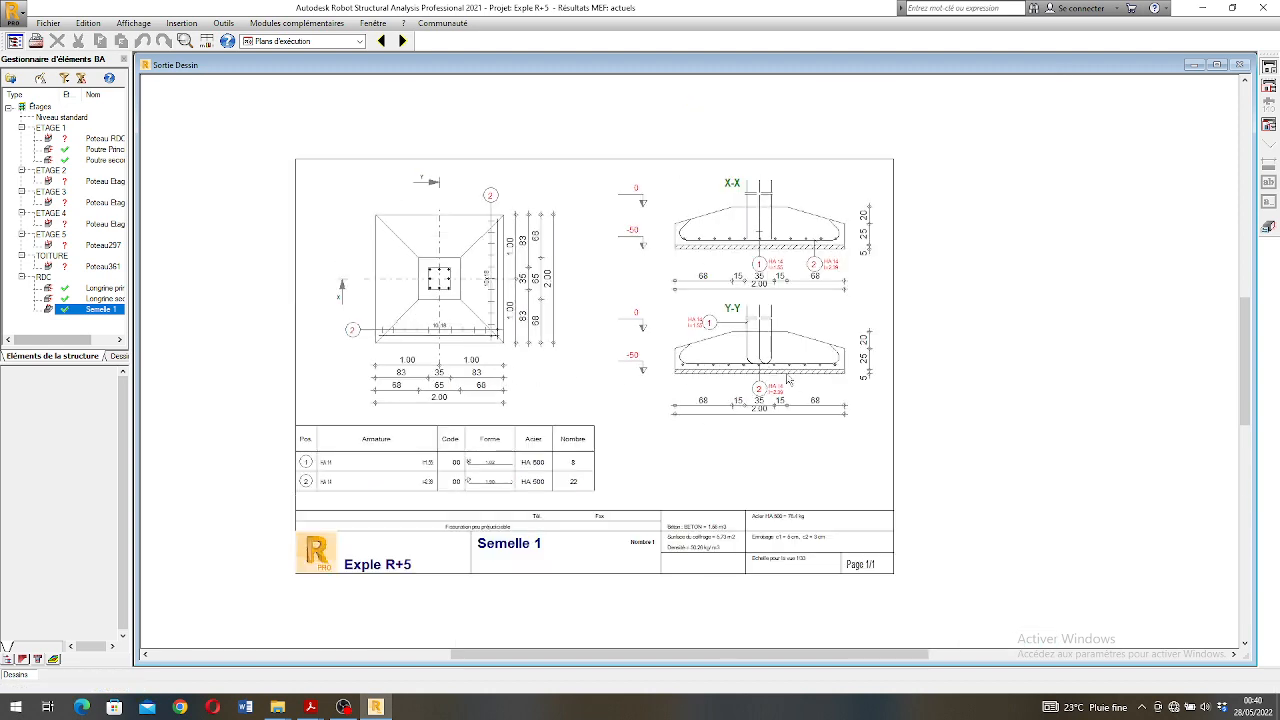
scroll(731, 317, "up", 2)
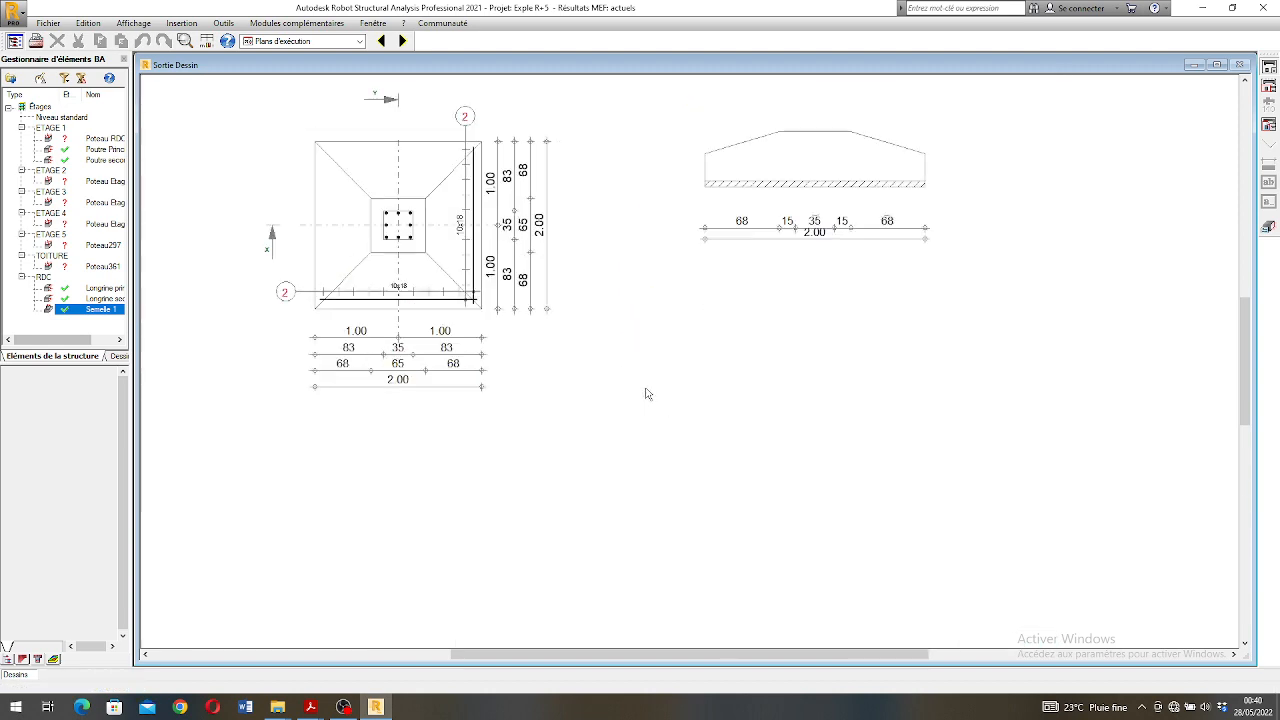
scroll(646, 390, "down", 2)
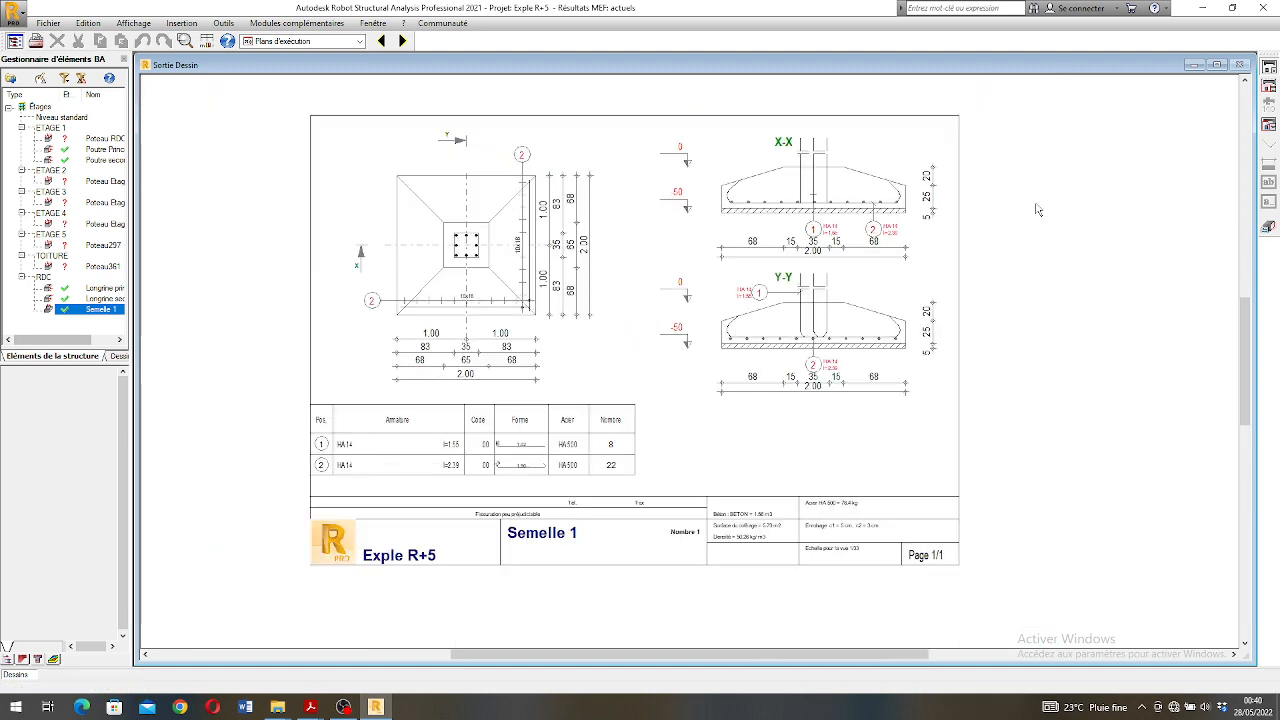
- Print the execution drawing with Microsoft Print to PDF and save it to the desktop (Bureau) as Semelle 1.pdf
left_click(36, 43)
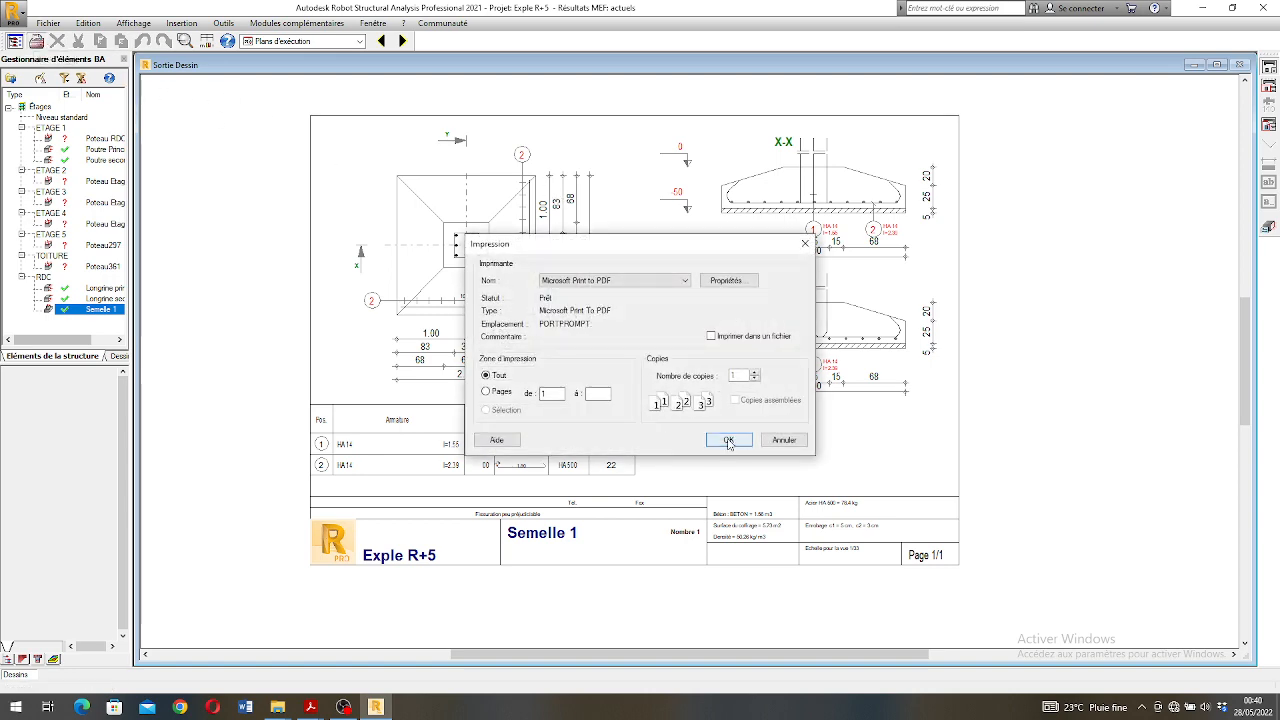
left_click(729, 441)
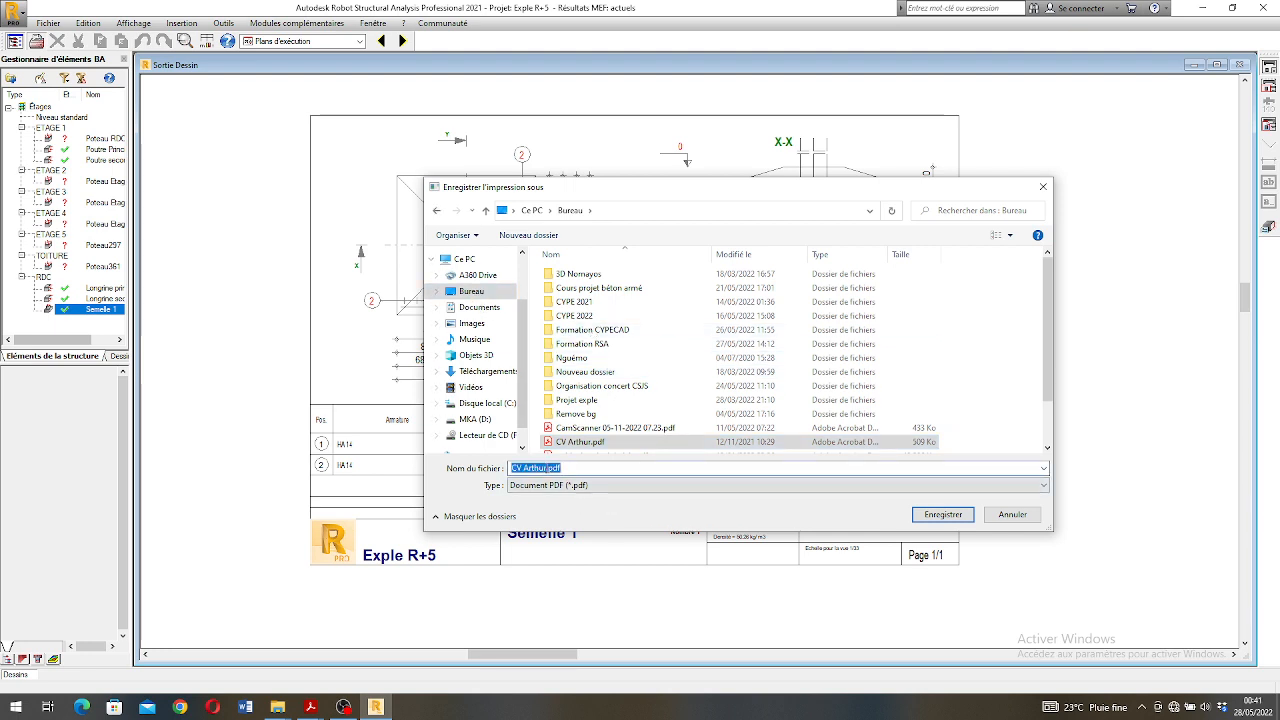
left_click_drag(548, 468, 498, 469)
type("Semelle 1")
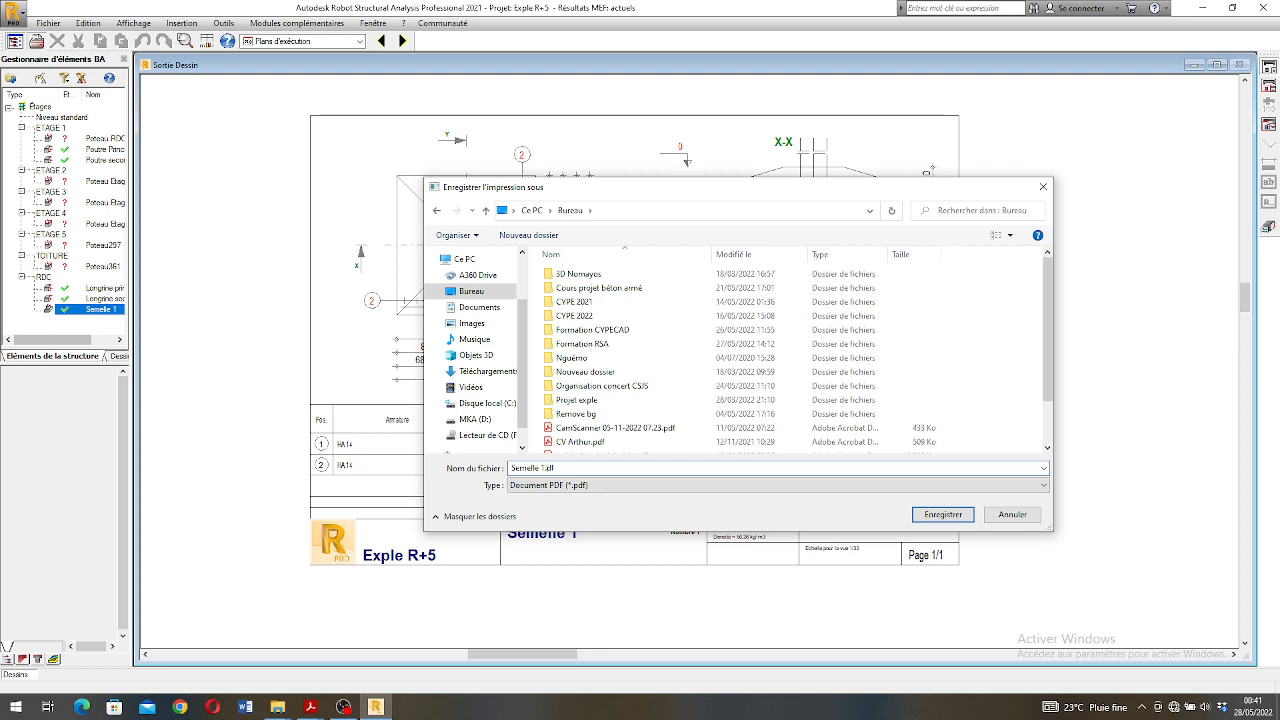
left_click(930, 516)
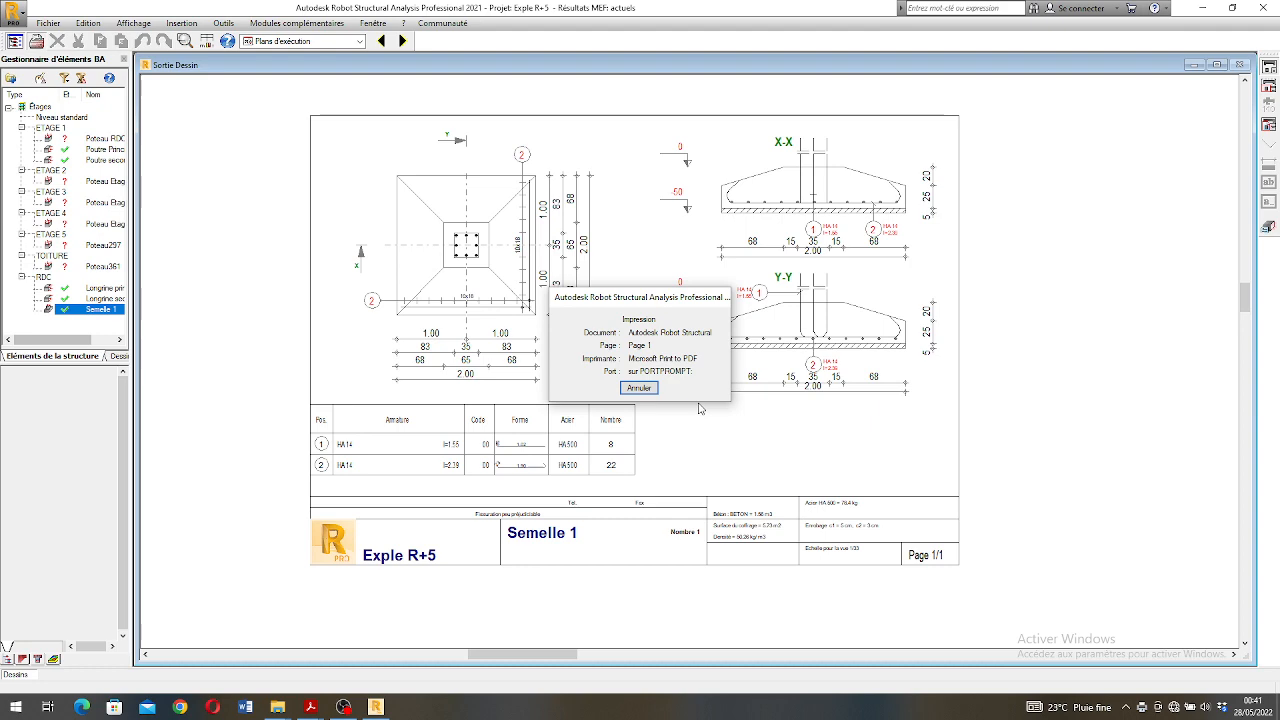
- Switch to the desktop and open Semelle 1.pdf in Adobe Acrobat Reader to check the printed drawing
left_click(1204, 9)
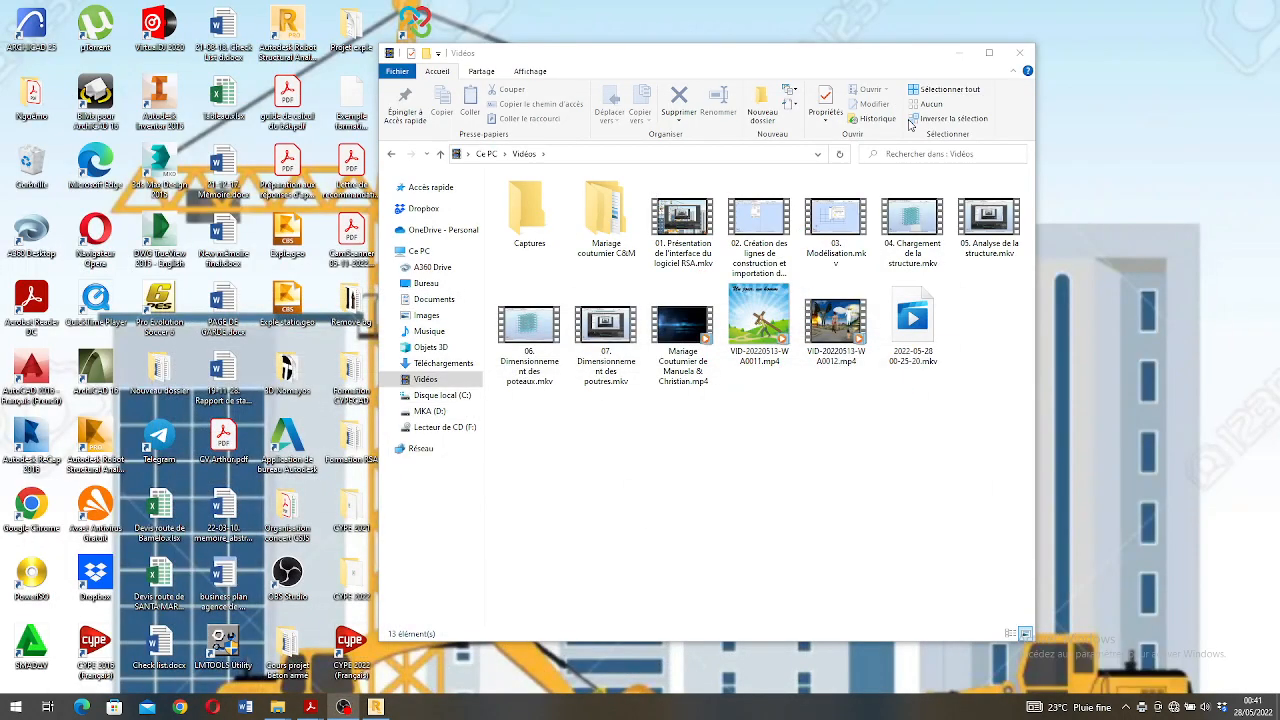
left_click(958, 52)
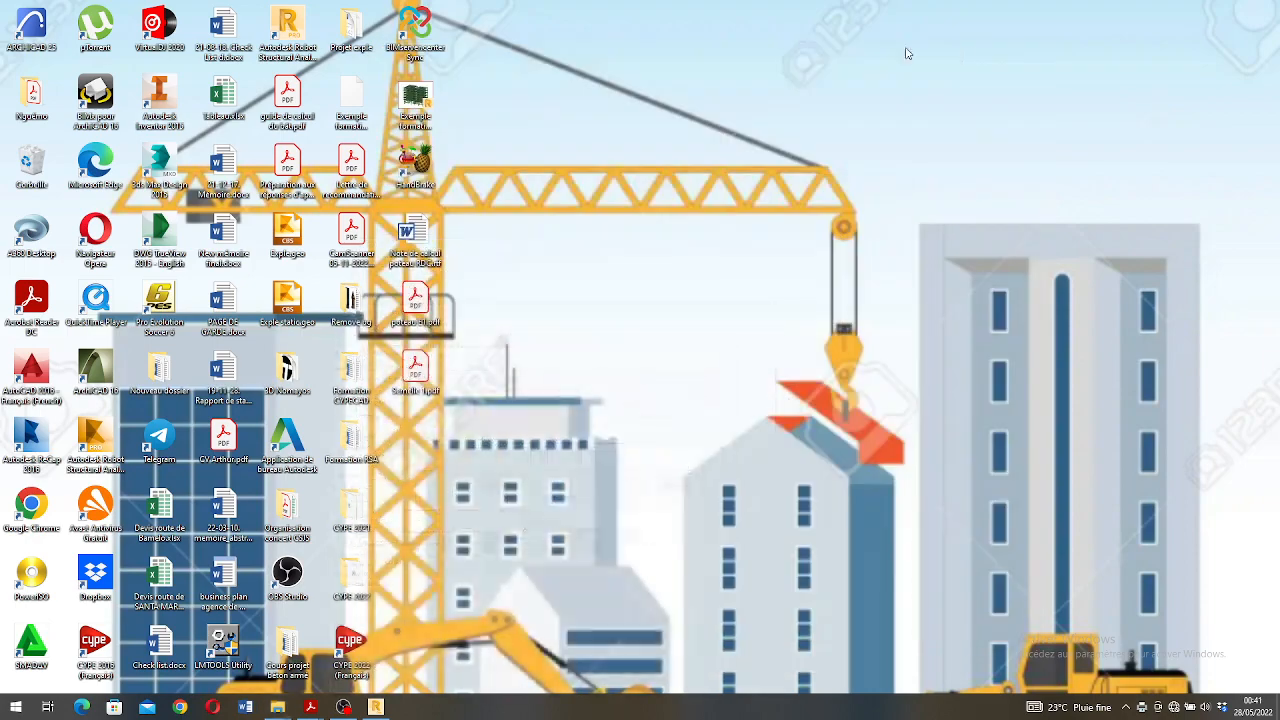
double_click(416, 375)
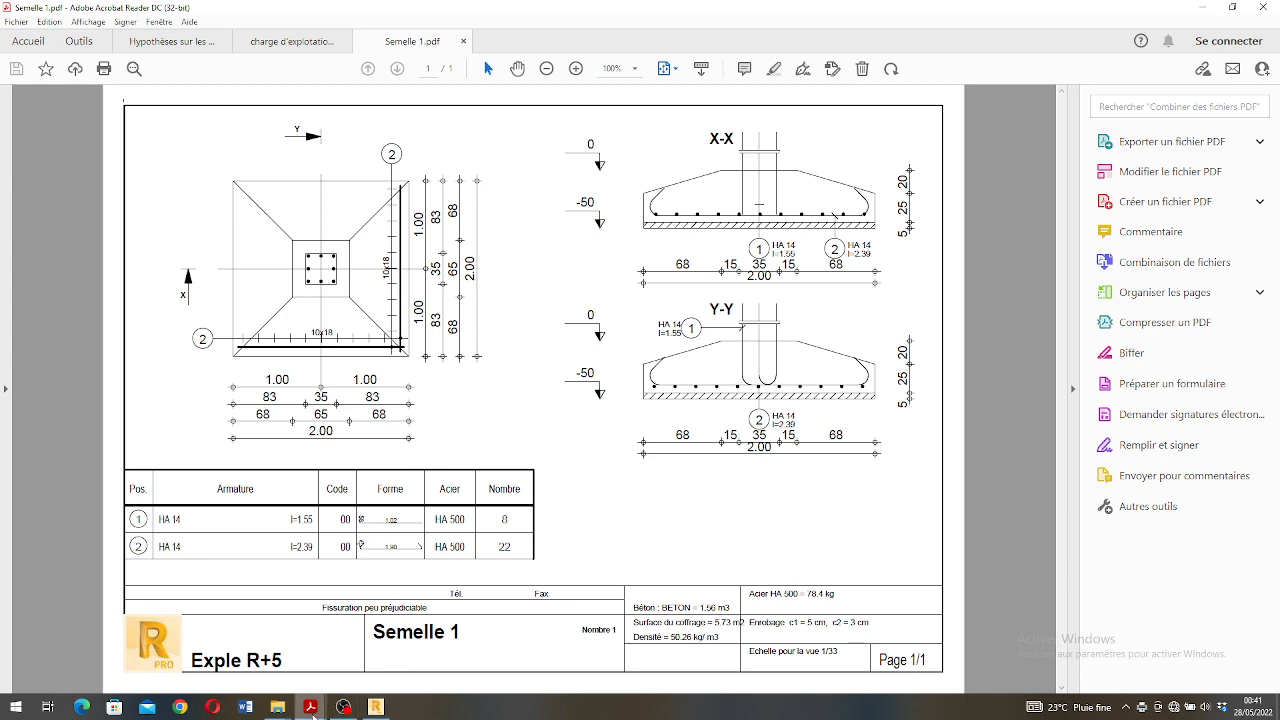
- Switch back to Robot Structural Analysis and look over the Semelle 1 execution drawing with its plan, sections and bar schedule
left_click(375, 707)
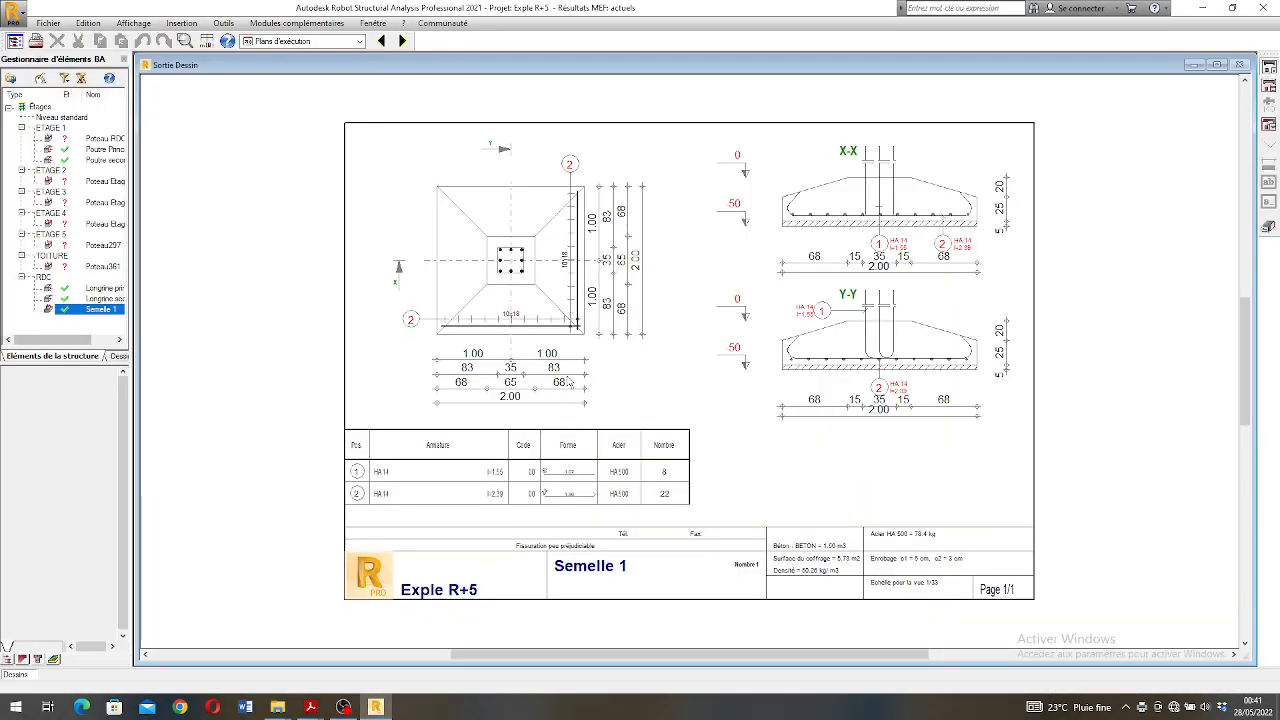
scroll(578, 378, "down", 1)
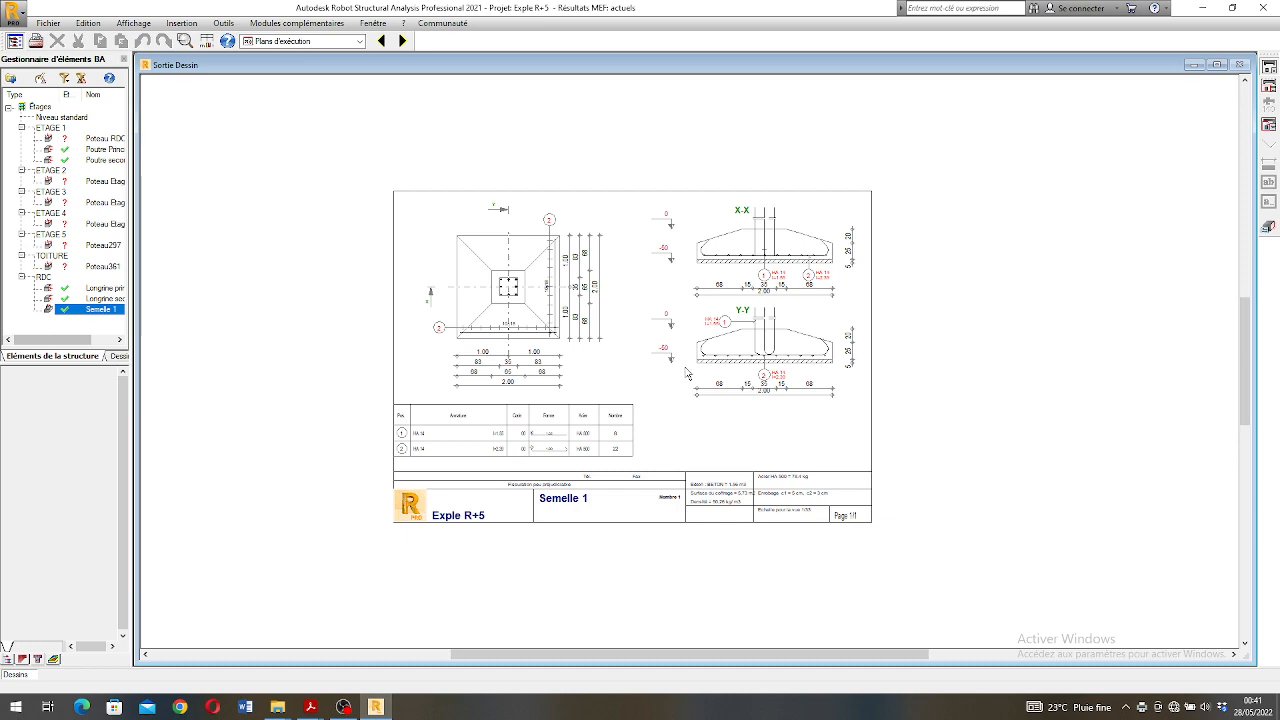
scroll(495, 356, "up", 2)
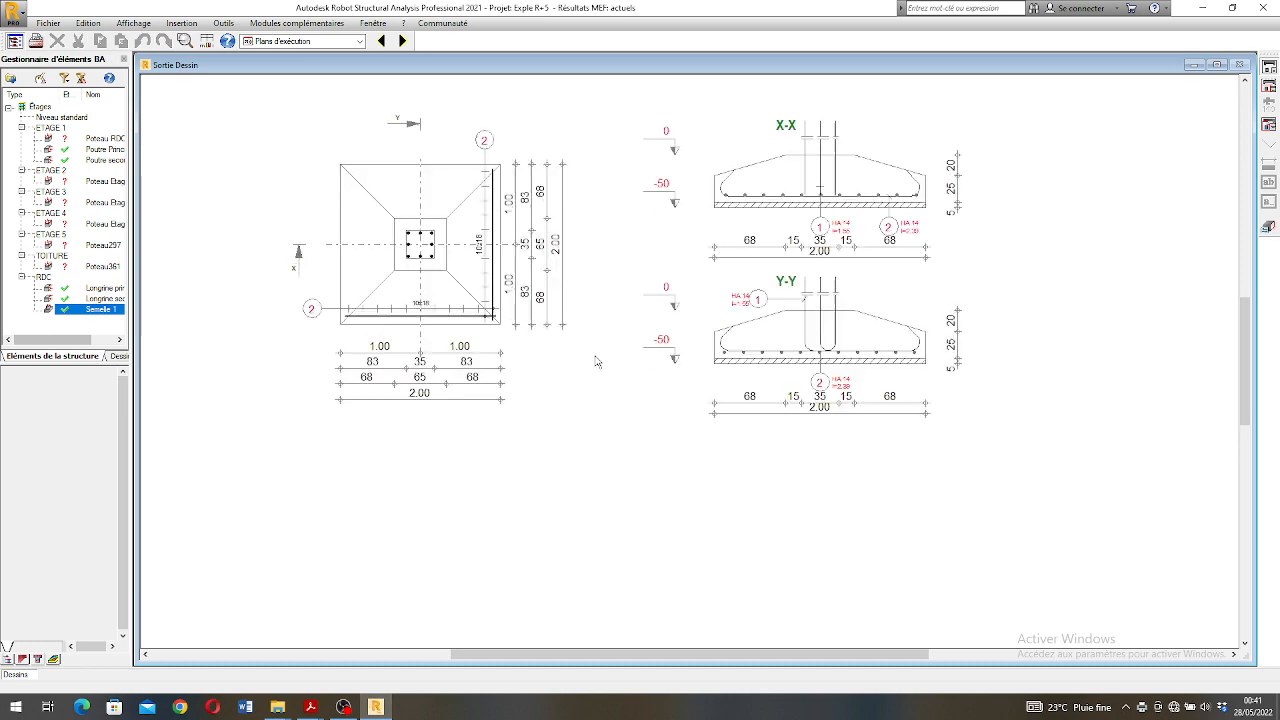
scroll(878, 358, "down", 1)
scroll(742, 473, "up", 1)
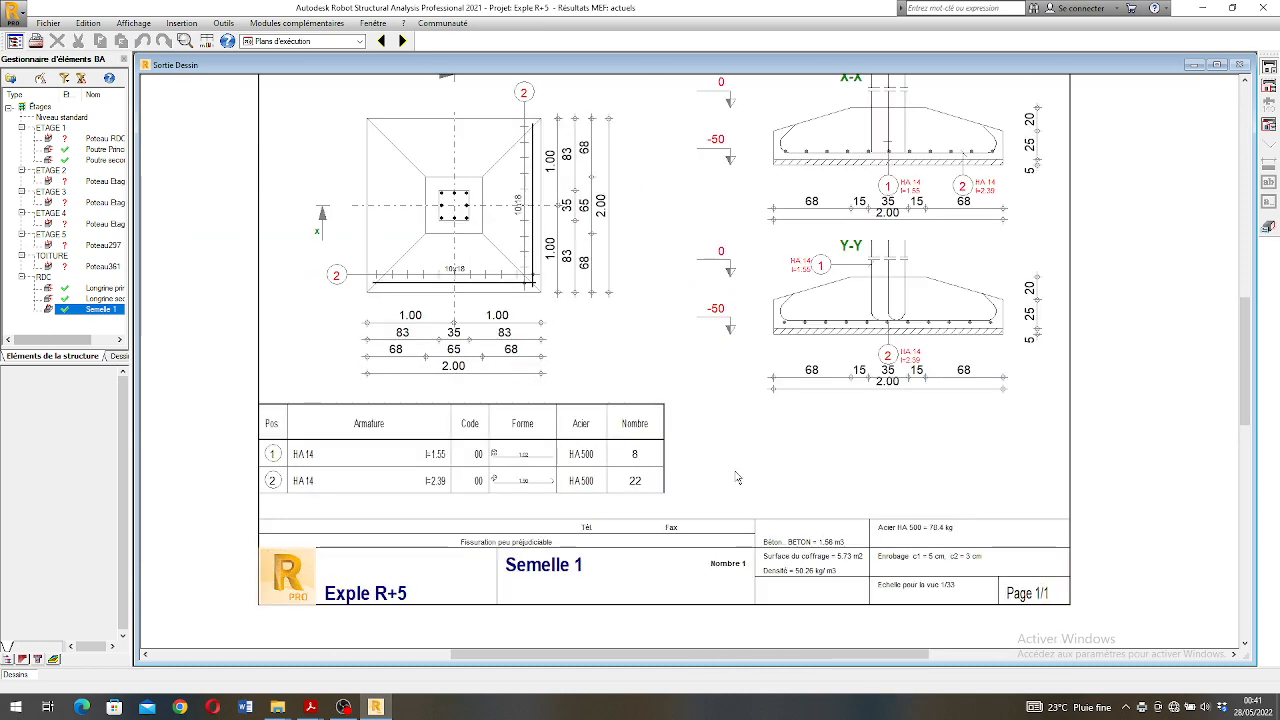
scroll(560, 452, "down", 1)
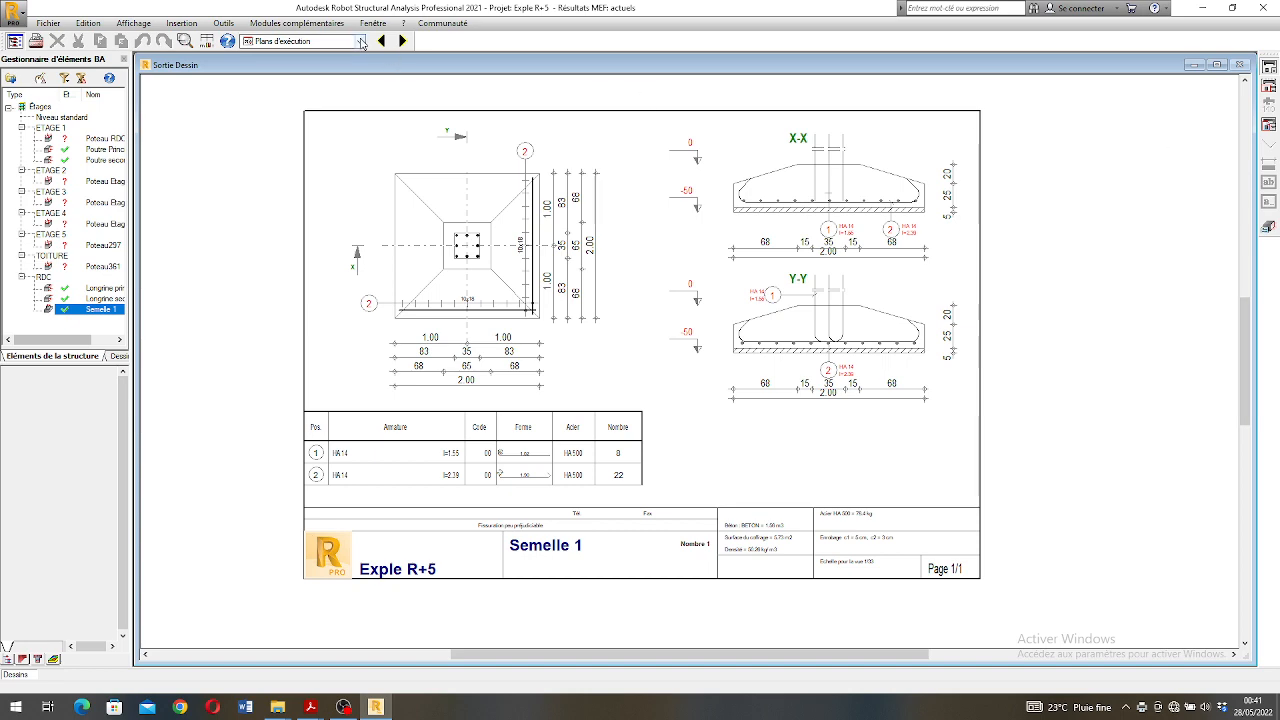
- Return to the Géométrie layout with the 3D model of the building and clear the current node selection
left_click(360, 41)
left_click(274, 65)
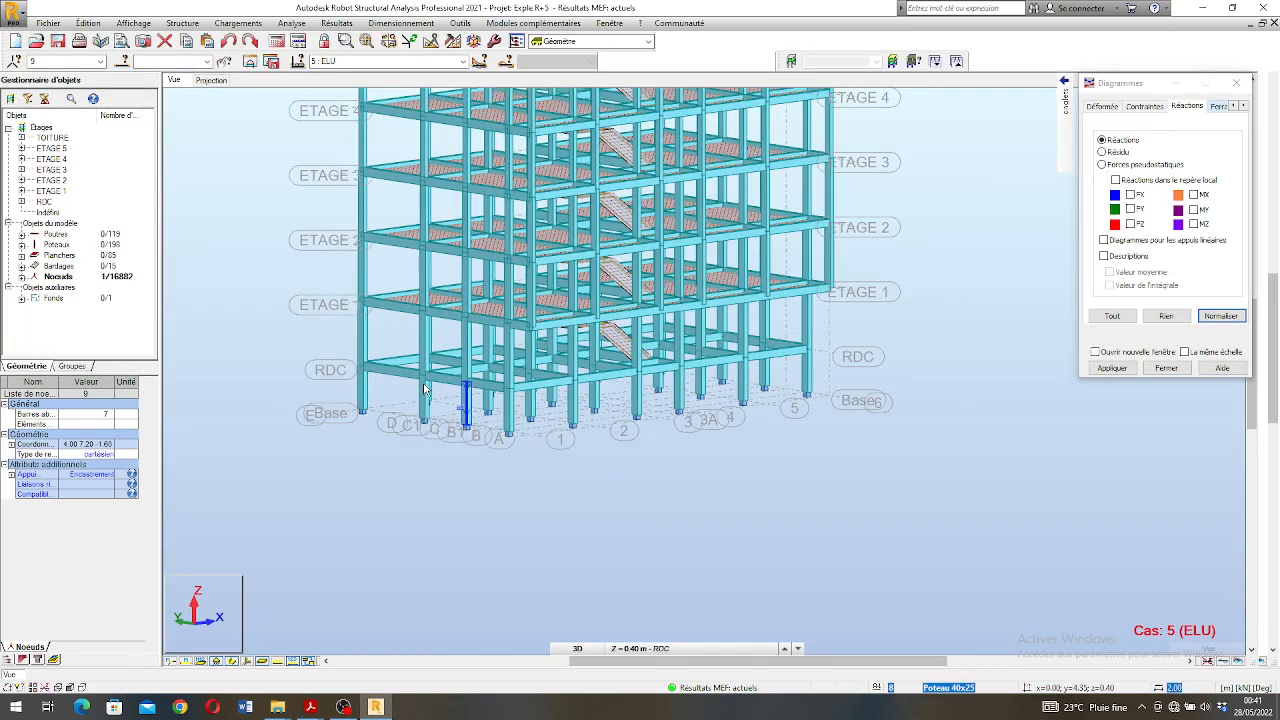
scroll(466, 378, "up", 3)
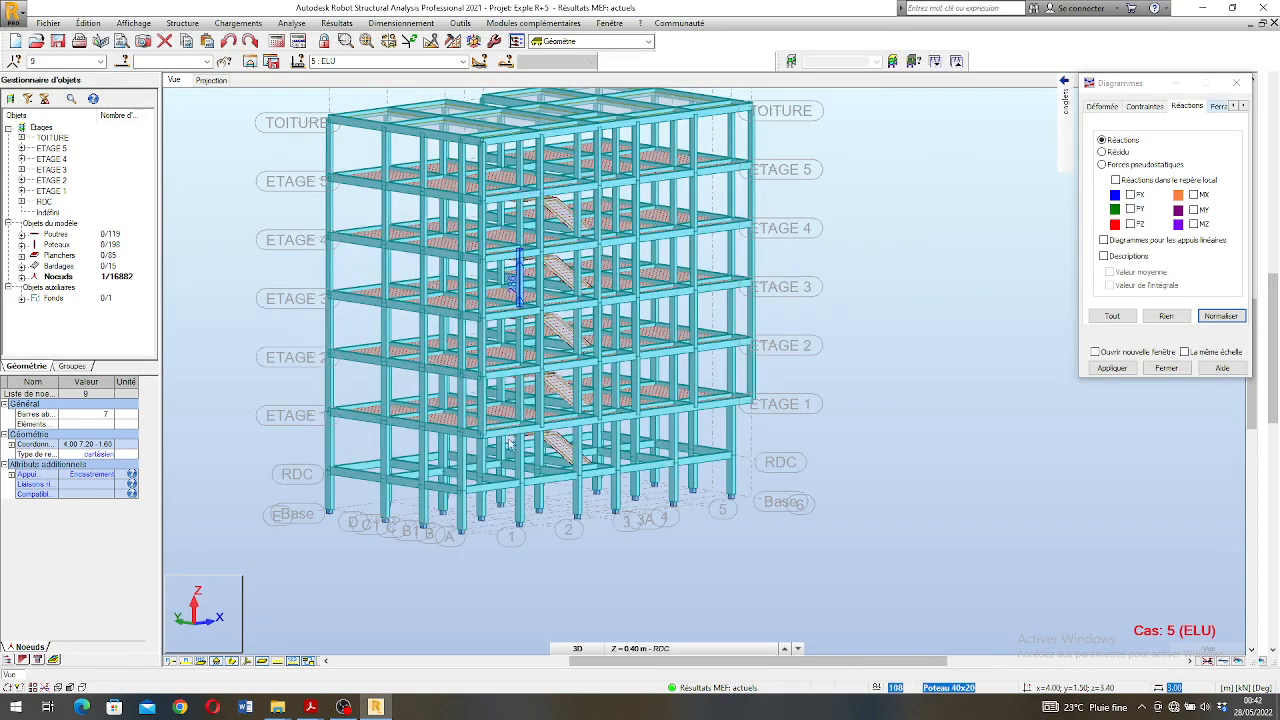
scroll(460, 355, "down", 1)
scroll(503, 270, "up", 1)
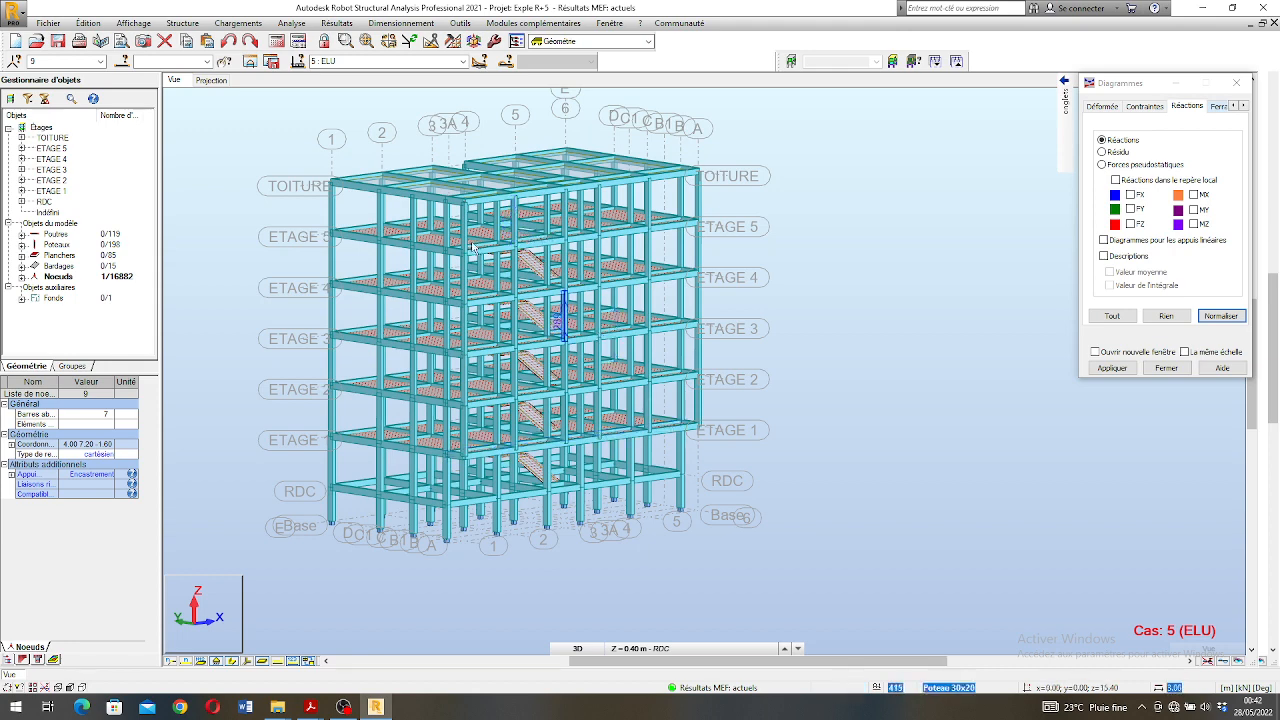
scroll(465, 242, "down", 1)
right_click(534, 563)
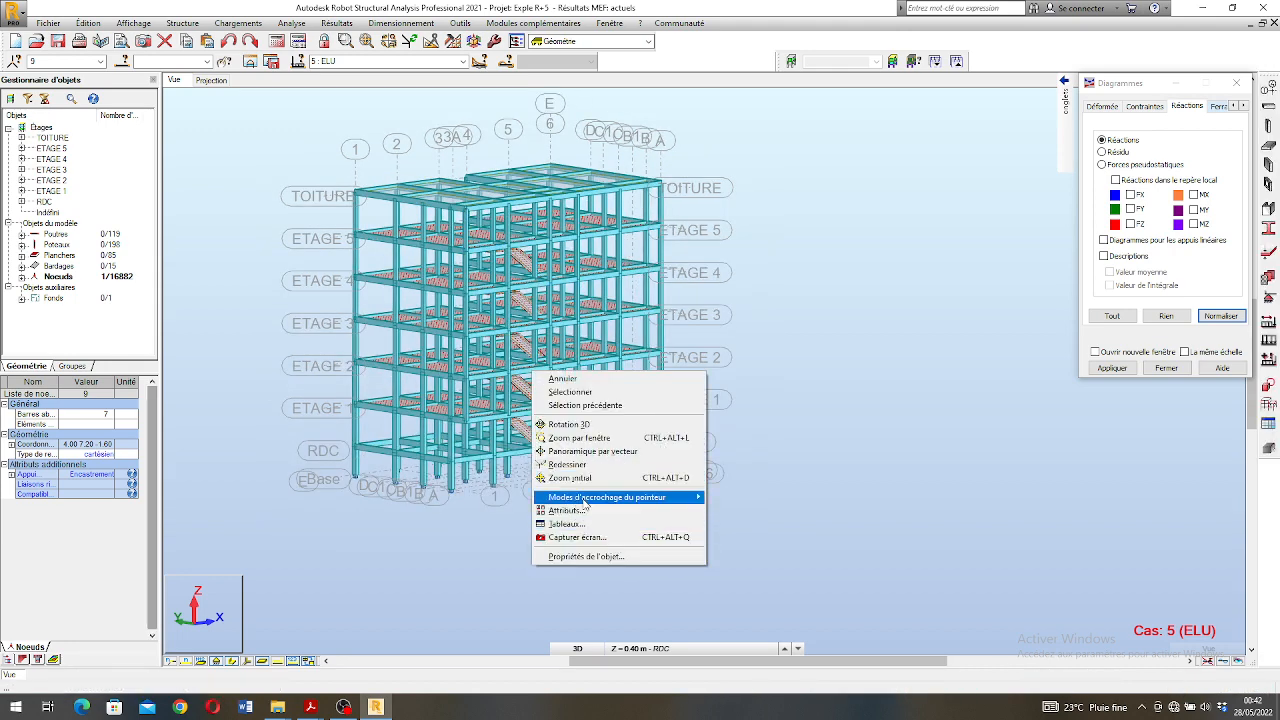
left_click(458, 550)
scroll(468, 477, "up", 2)
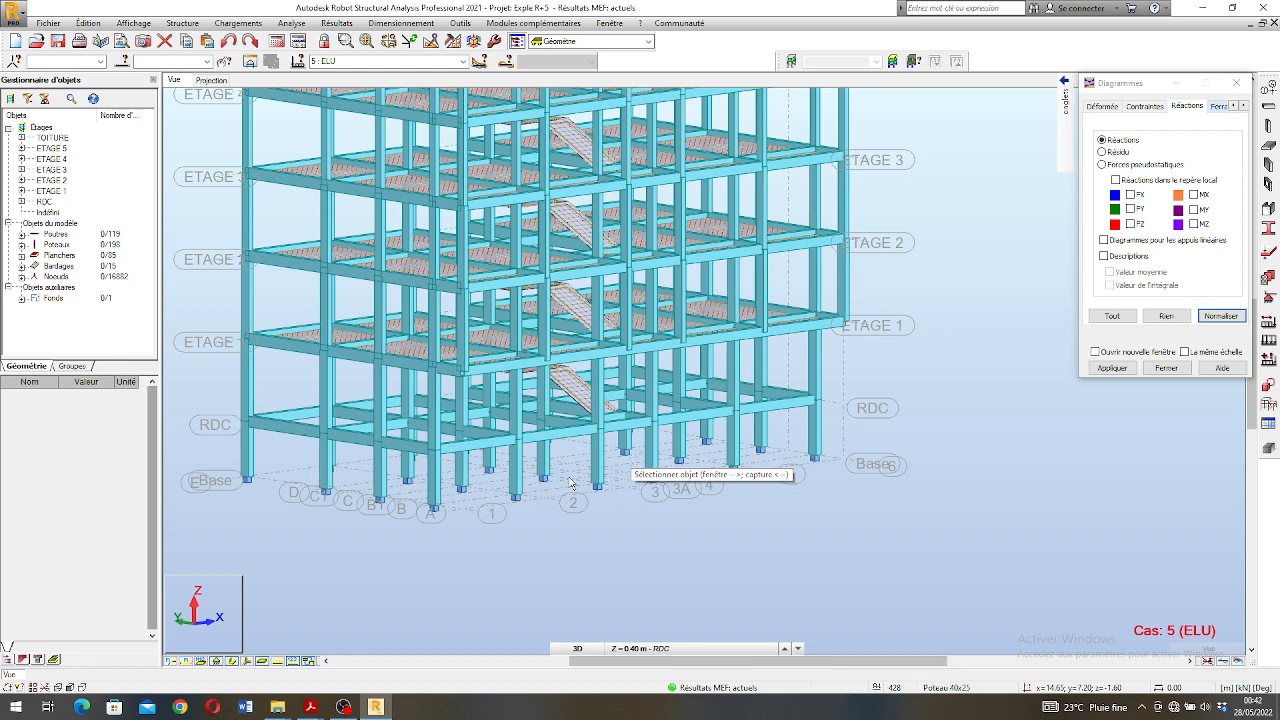
scroll(632, 460, "down", 2)
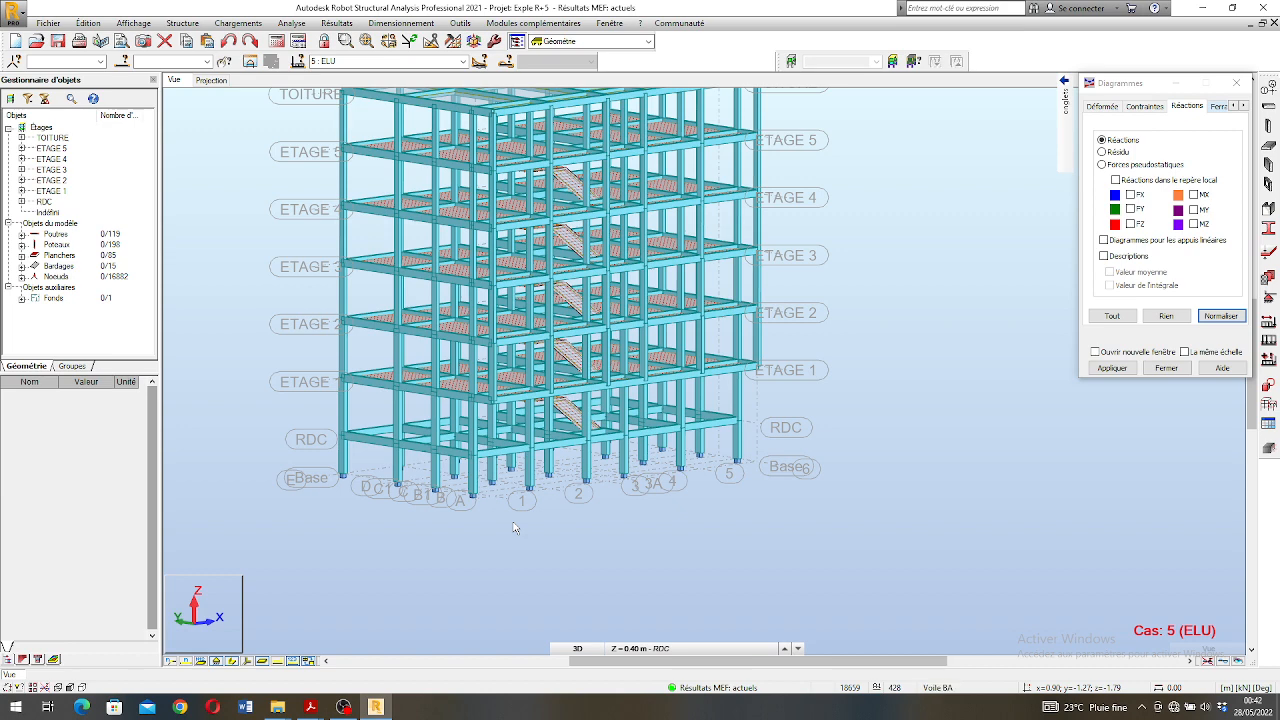
scroll(480, 506, "up", 3)
scroll(480, 506, "down", 2)
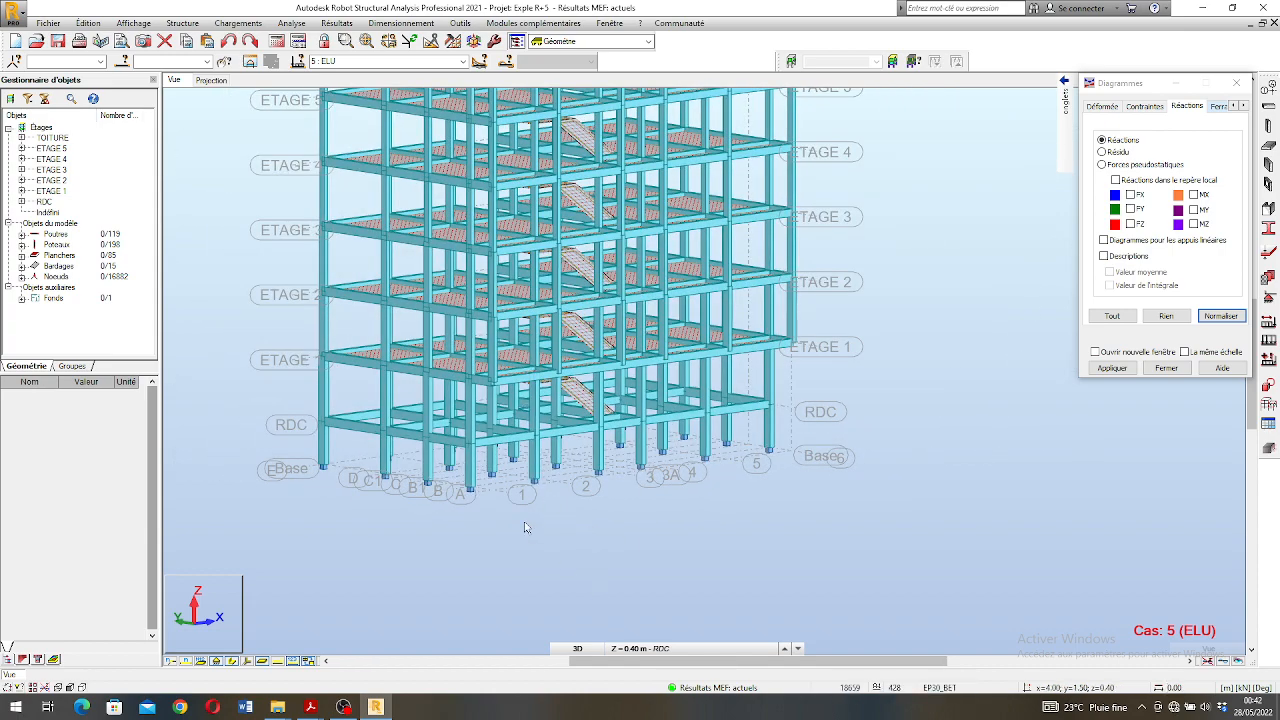
scroll(528, 525, "down", 2)
scroll(540, 165, "up", 1)
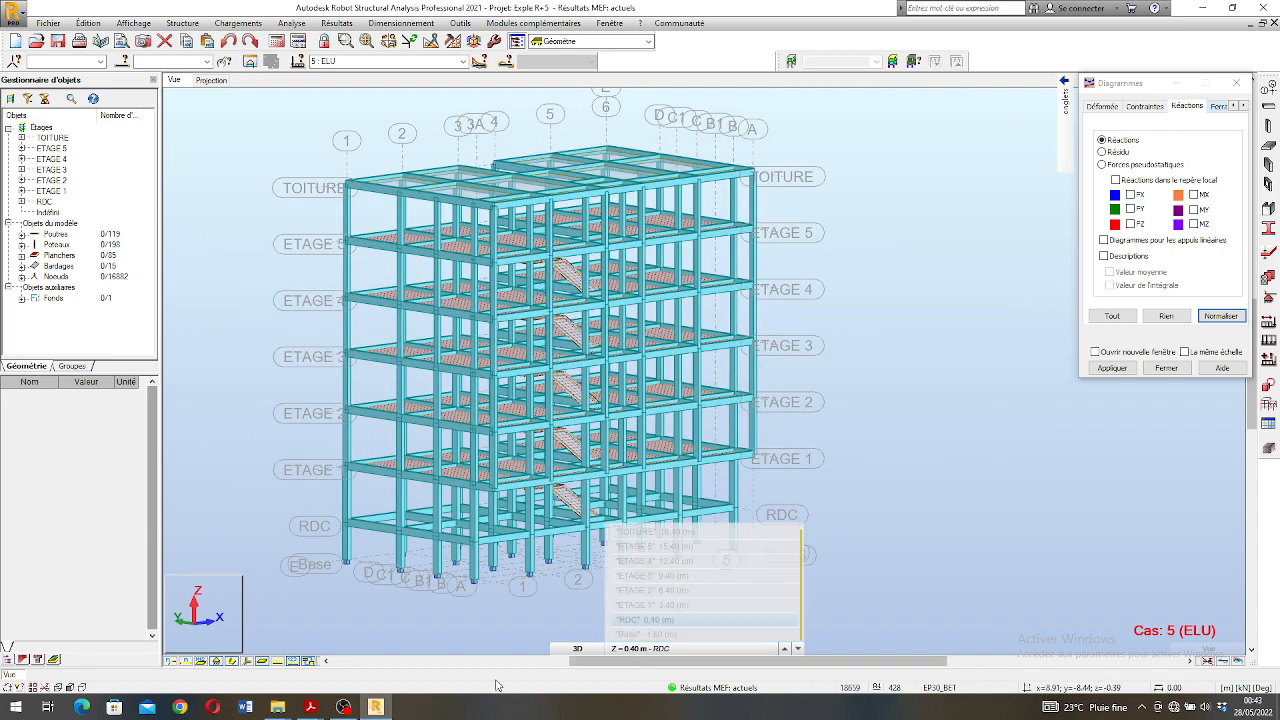